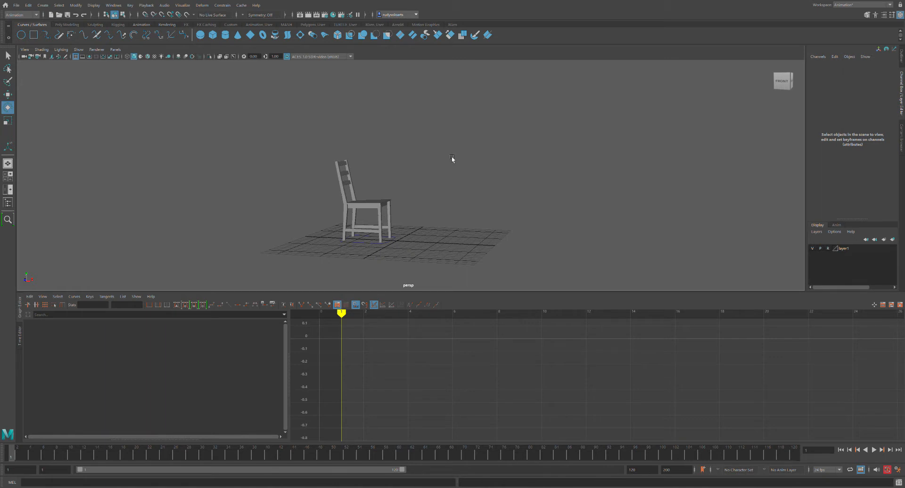
Save the scene containing the chair.
alt+drag(452, 159, 434, 163)
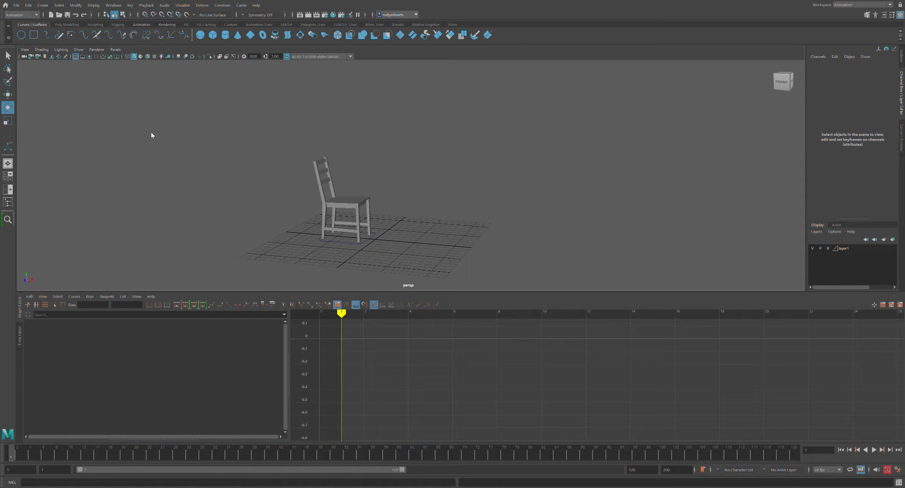
key(ctrl+s)
alt+drag(332, 182, 344, 184)
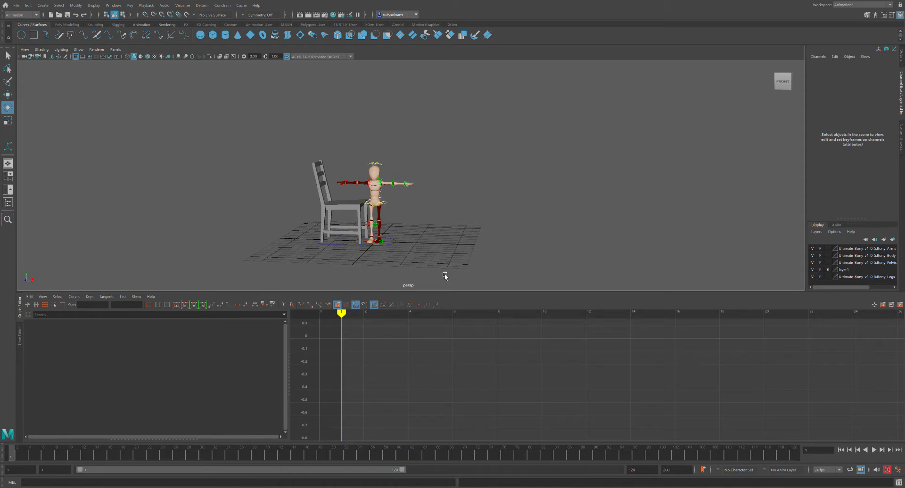
Scale up the character with its main control and set the control's Rotate Y to 90.
mouse_move(440, 234)
alt+mouse_down()
mouse_move(450, 236)
mouse_move(419, 233)
mouse_move(398, 247)
mouse_move(435, 234)
mouse_move(488, 235)
mouse_move(423, 239)
mouse_move(451, 233)
mouse_move(436, 241)
mouse_move(443, 229)
alt+mouse_up()
scroll(434, 232, up, 5)
alt+middle_drag(431, 260, 429, 226)
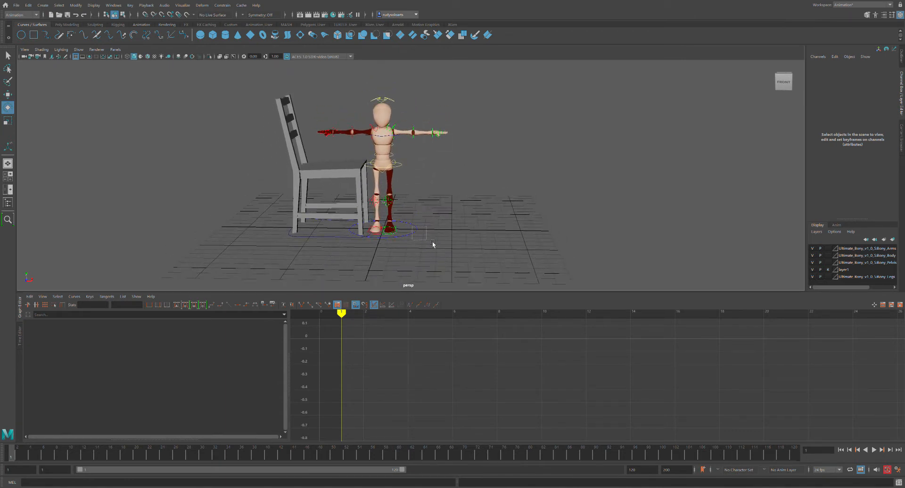
drag(432, 243, 512, 217)
key(r)
key(e)
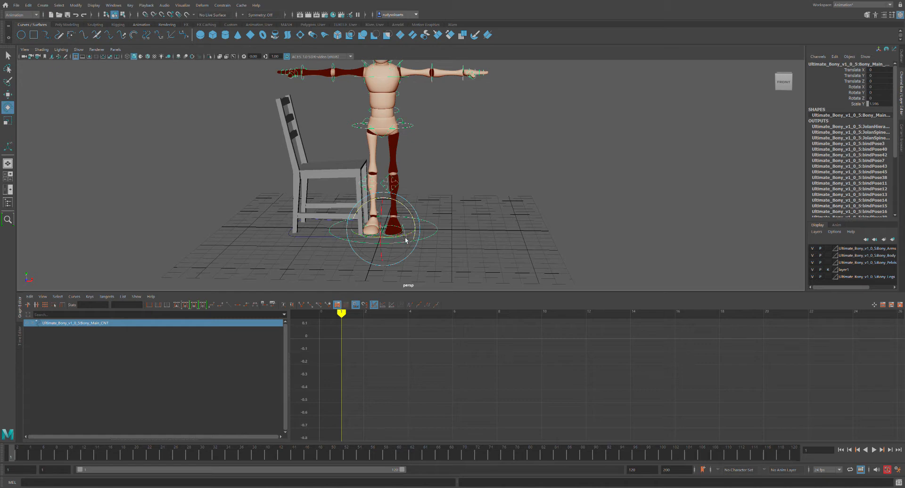
mouse_move(413, 236)
mouse_down()
mouse_move(440, 229)
mouse_move(405, 241)
mouse_up()
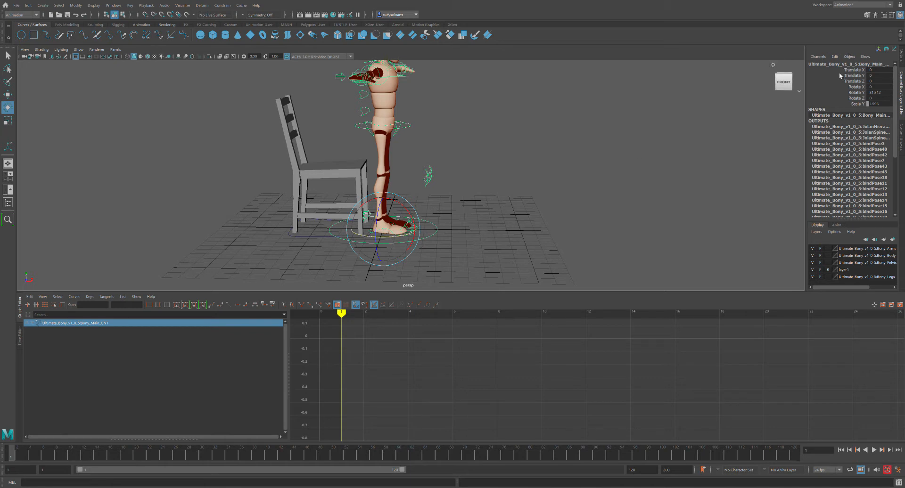
double_click(881, 93)
key(Return)
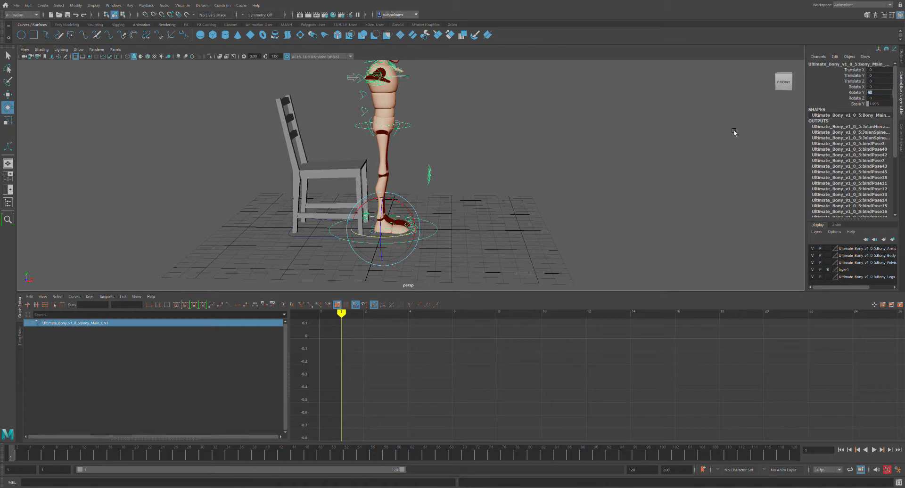
Undo the scaling and rotation of the character's main control.
click(530, 186)
scroll(499, 181, down, 5)
alt+drag(472, 151, 470, 163)
click(426, 219)
key(r)
middle_drag(409, 229, 427, 222)
key(ctrl+z)
key(ctrl+z)
key(ctrl+z)
key(ctrl+z)
key(ctrl+z)
key(ctrl+z)
key(ctrl+z)
Scale the chair down uniformly with its control so it better matches the character's size.
click(495, 135)
alt+drag(490, 137, 441, 171)
click(381, 231)
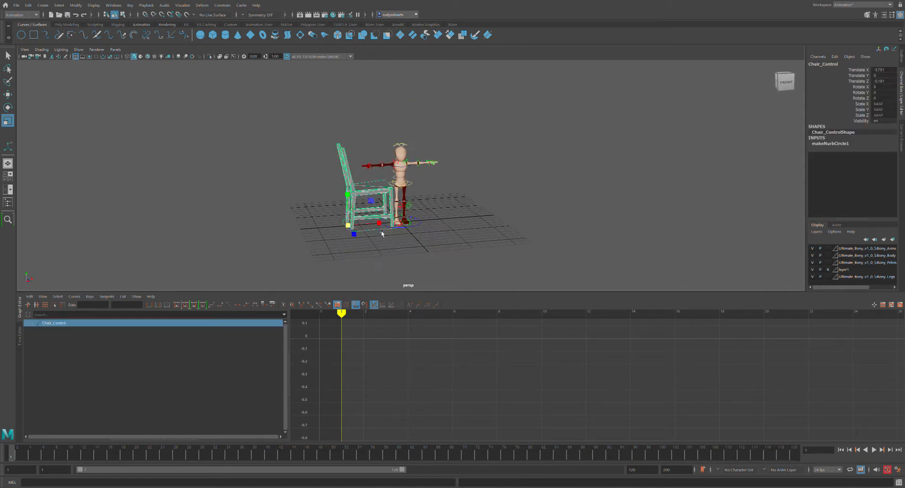
alt+drag(419, 238, 430, 236)
key(w)
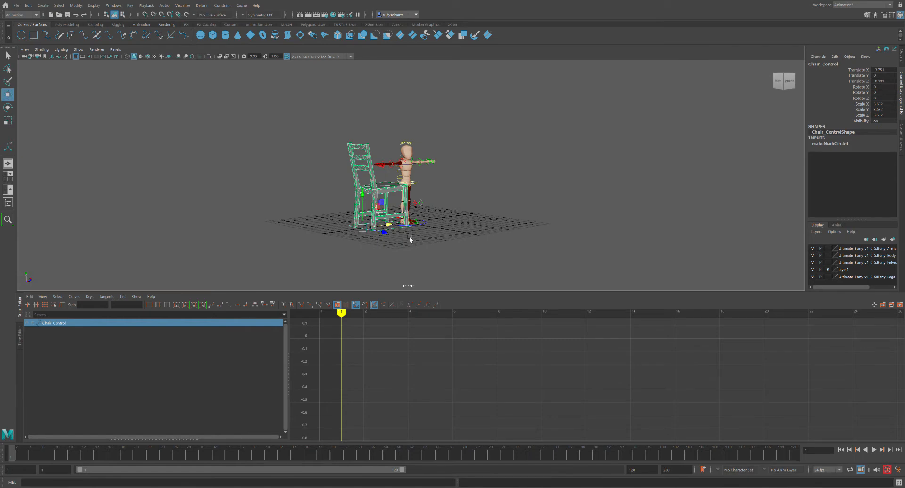
key(f)
scroll(401, 233, down, 8)
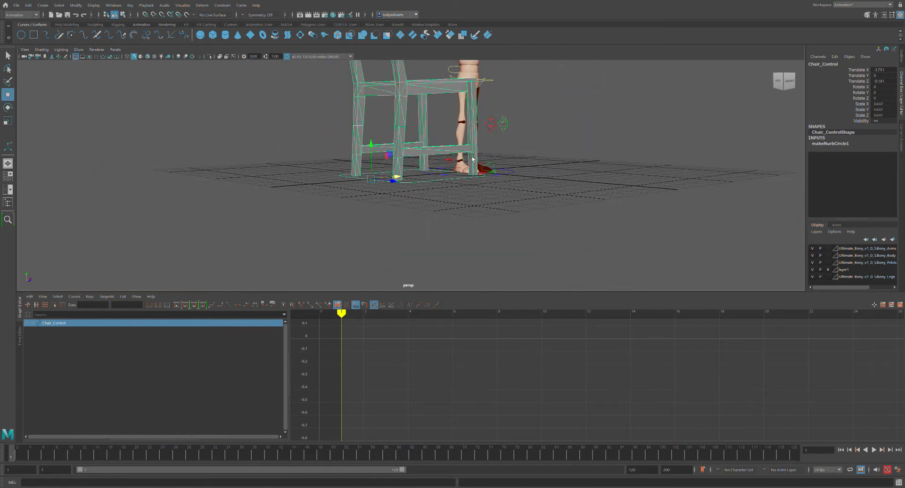
scroll(473, 159, down, 5)
key(e)
key(r)
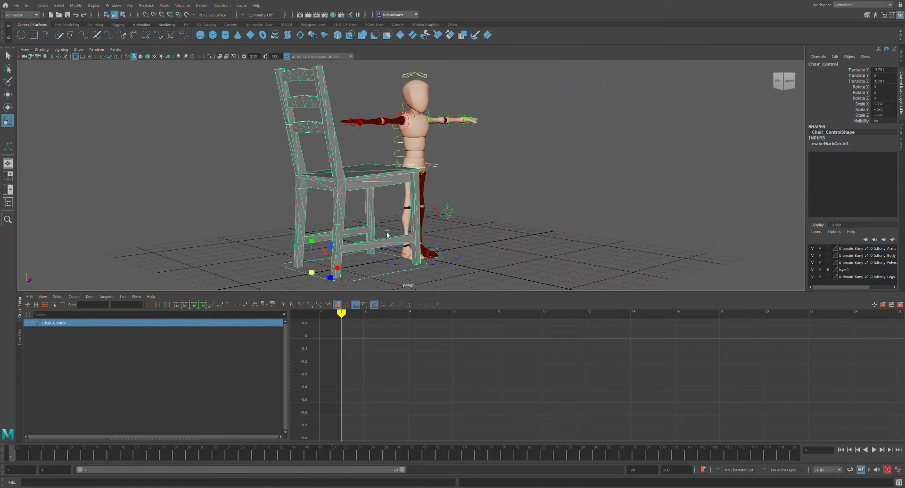
scroll(386, 234, down, 3)
drag(325, 258, 263, 268)
Turn the chair to face the same way as the character by setting its Rotate Y to -90.
alt+drag(472, 226, 446, 222)
key(e)
drag(408, 280, 375, 283)
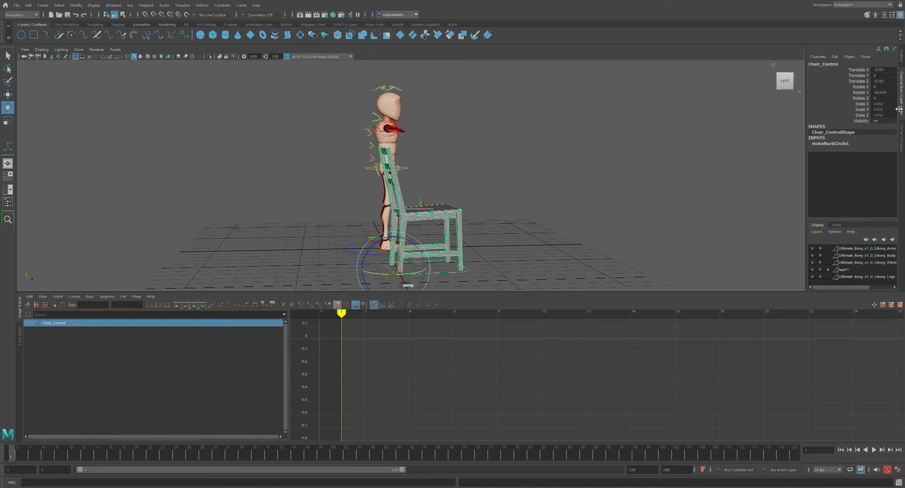
double_click(886, 94)
key(BackSpace)
key(Return)
click(525, 165)
scroll(531, 174, down, 3)
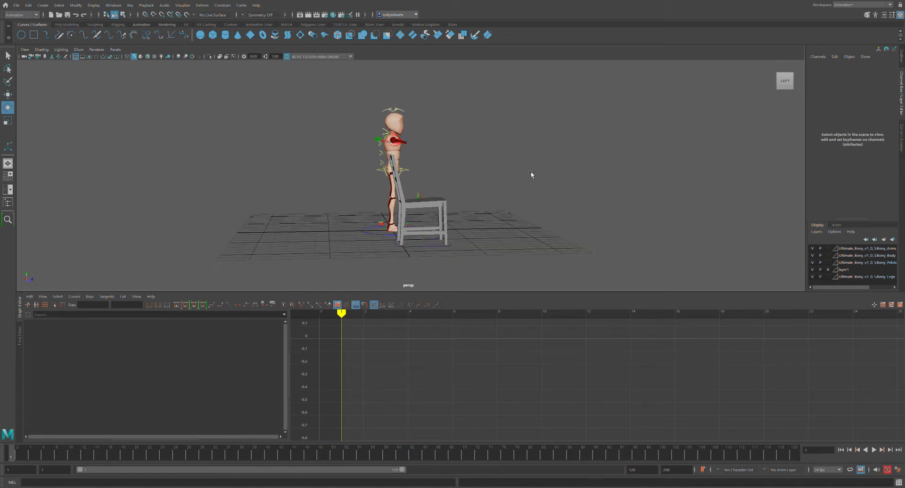
Move the chair back along Z in the side view until it stands directly behind the character.
scroll(531, 174, down, 1)
alt+middle_drag(531, 174, 475, 162)
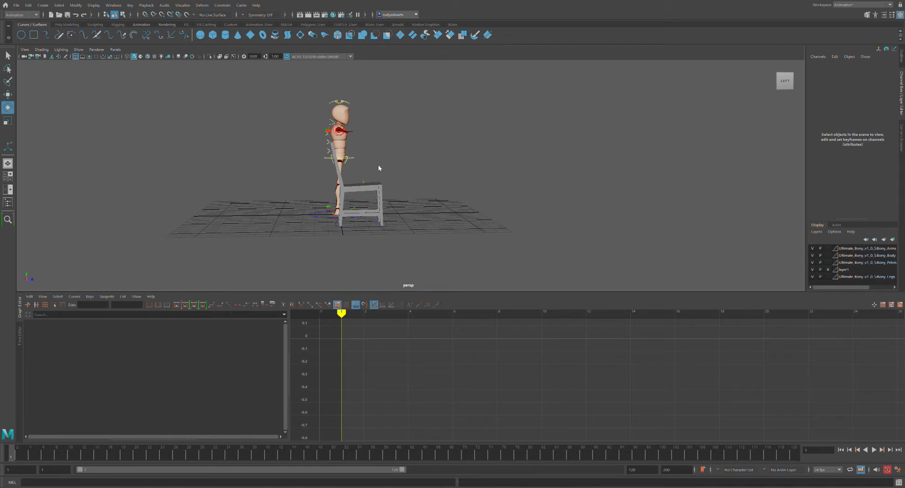
key(space)
drag(378, 165, 399, 170)
alt+right_drag(399, 172, 402, 238)
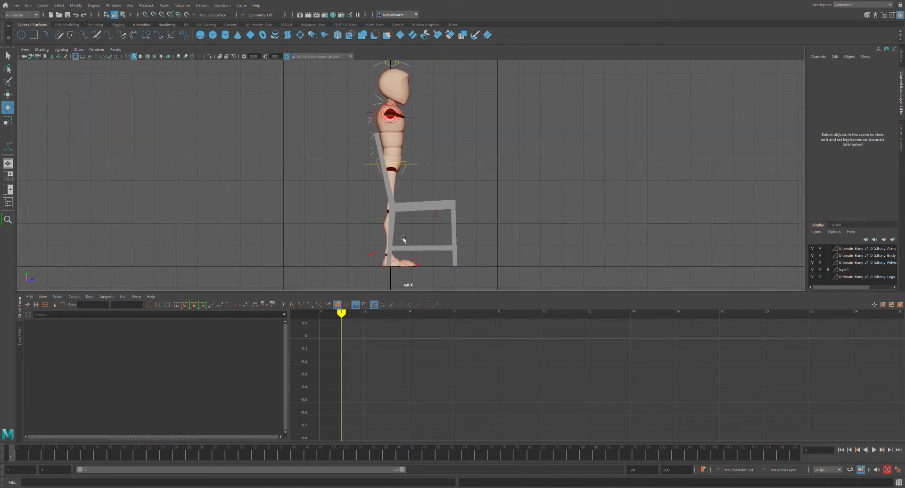
click(467, 277)
key(w)
drag(428, 267, 335, 269)
Lower the character's root control and move it back so the character sits at the chair seat's height with bent knees.
drag(412, 160, 425, 181)
key(e)
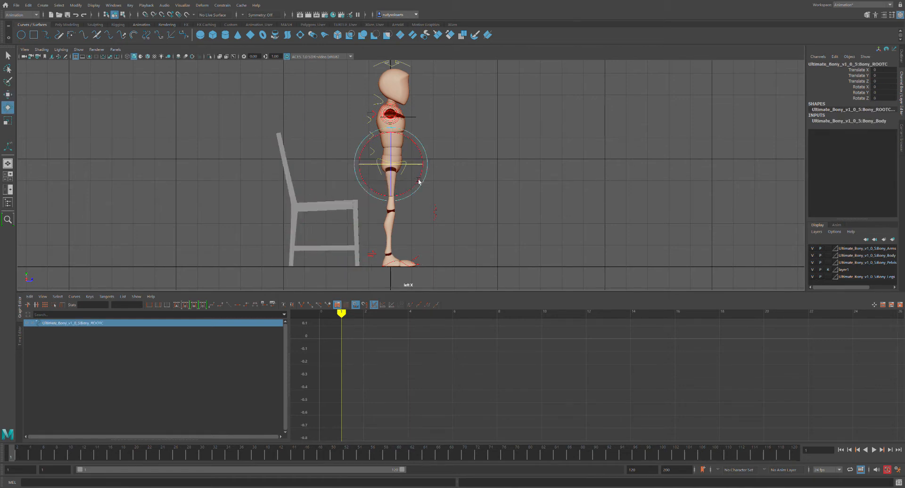
scroll(419, 178, up, 5)
scroll(428, 183, down, 4)
scroll(432, 187, down, 6)
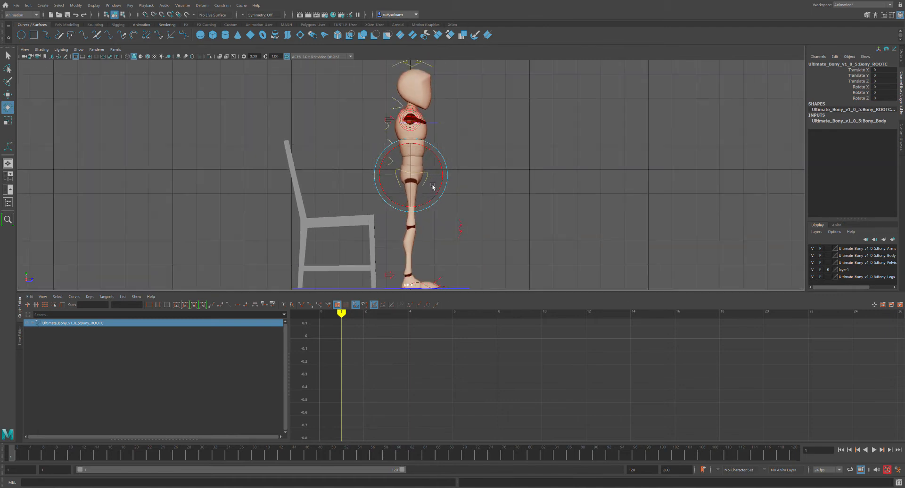
key(w)
alt+middle_drag(488, 187, 426, 195)
drag(349, 151, 350, 175)
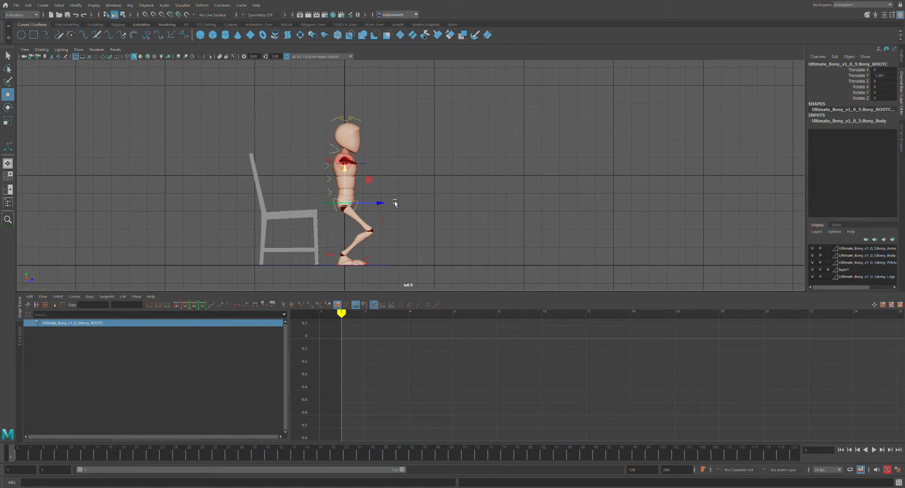
drag(375, 204, 356, 200)
drag(320, 172, 320, 178)
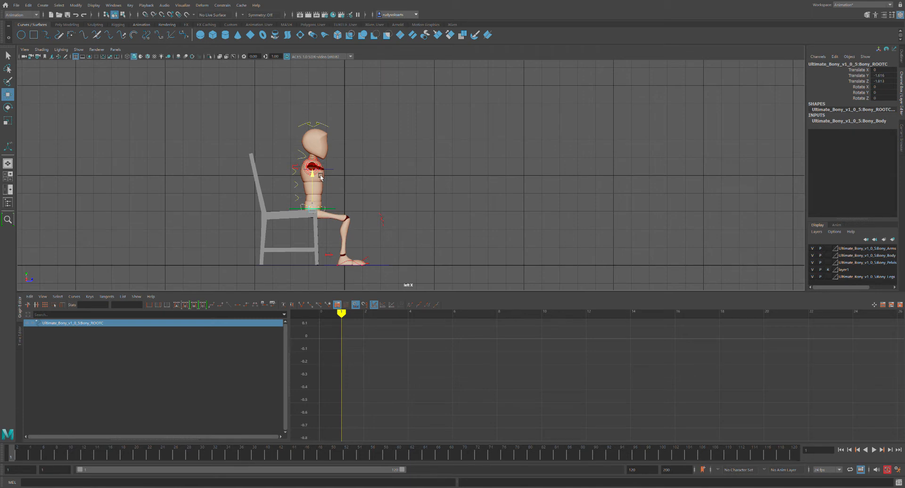
drag(321, 177, 320, 178)
Scale the chair down uniformly to about 1.9 and move it forward beneath the seated character.
click(258, 275)
click(274, 266)
key(r)
middle_drag(271, 266, 247, 264)
key(w)
drag(298, 268, 322, 268)
key(r)
middle_drag(288, 266, 285, 266)
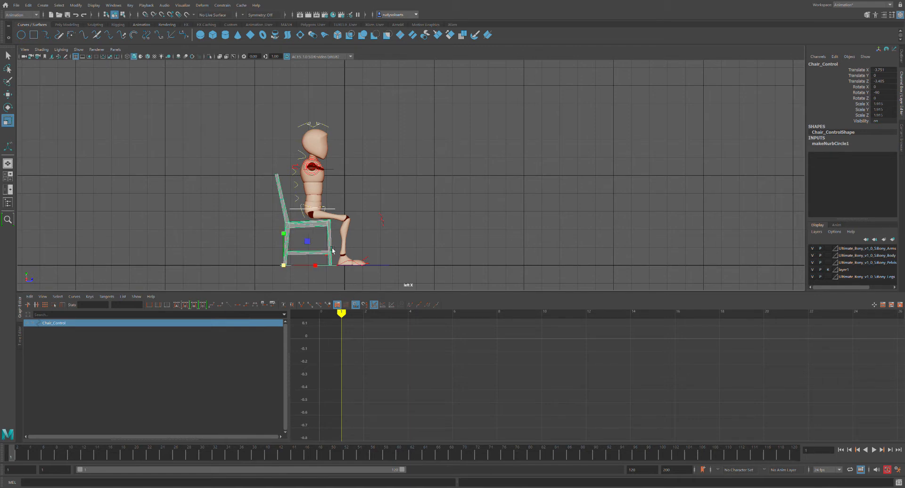
Lower the character's root control onto the chair seat and shift it back toward the backrest.
click(340, 211)
click(340, 212)
key(w)
drag(318, 183, 318, 188)
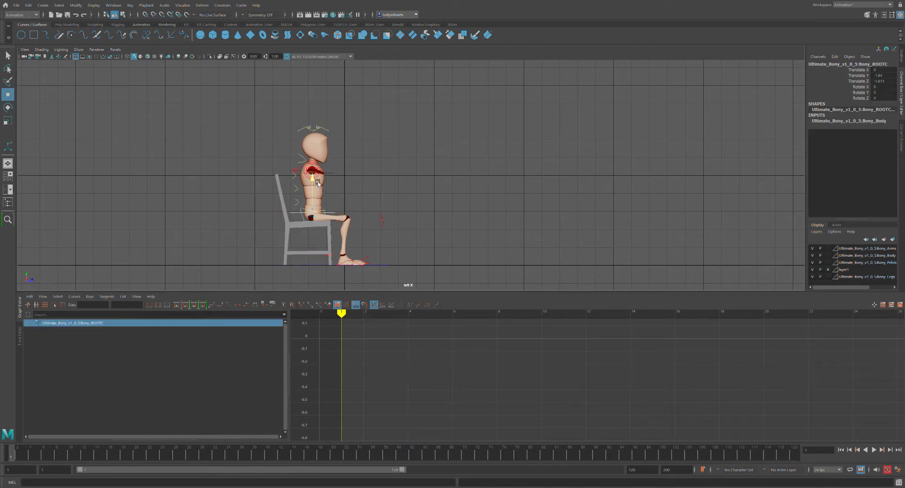
drag(355, 214, 342, 214)
click(354, 180)
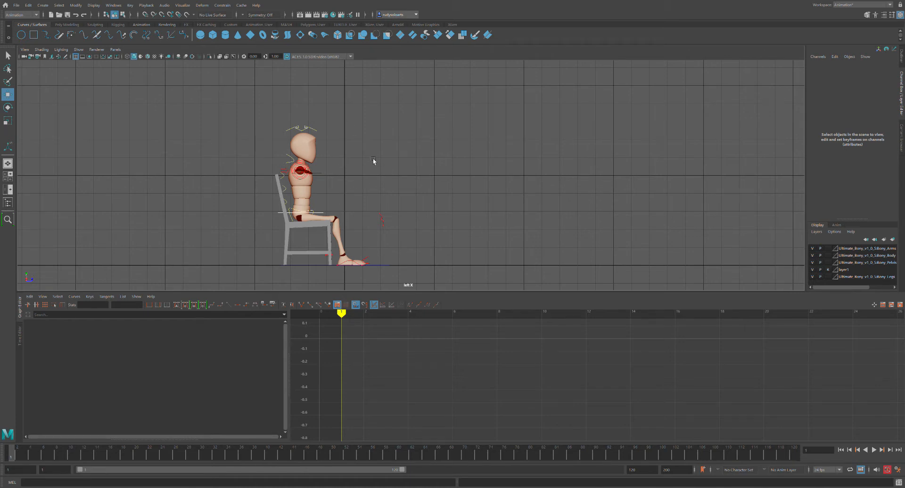
Move the chair sideways in the perspective view to a Translate X of about 2.67, under the character.
scroll(375, 156, down, 1)
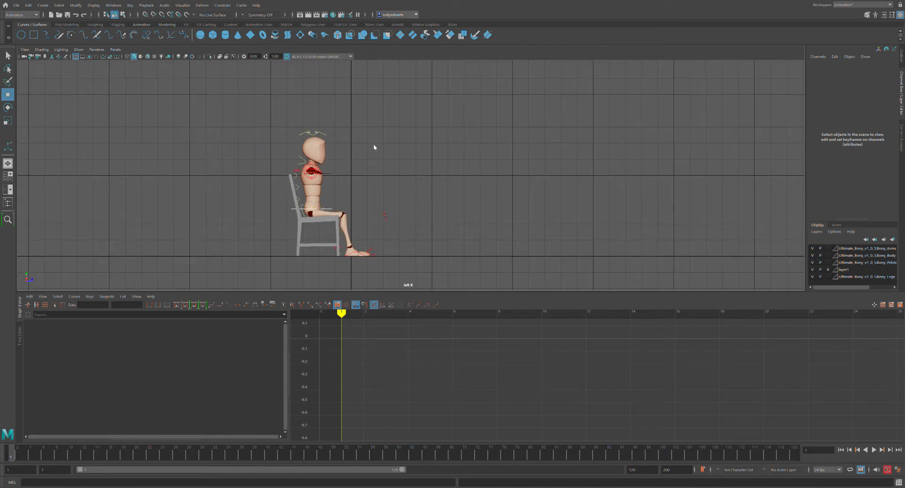
key(space)
alt+drag(412, 155, 465, 166)
click(314, 200)
drag(339, 184, 430, 179)
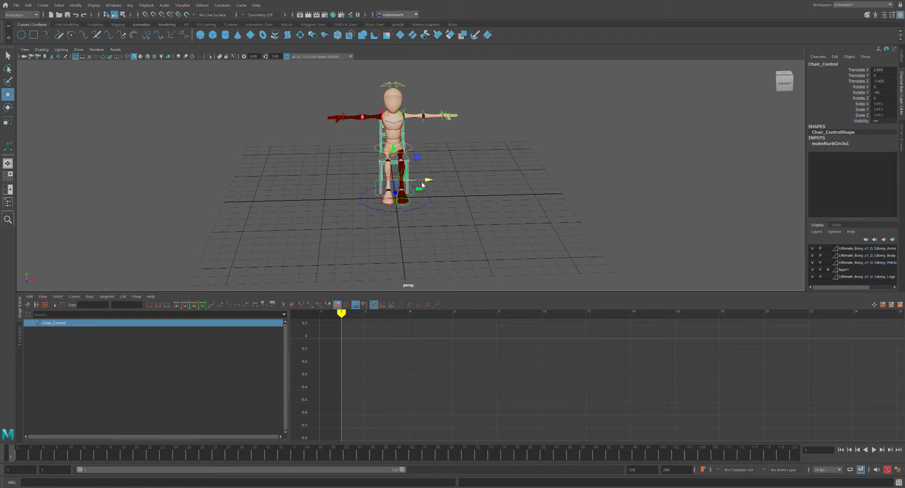
Fine-tune the chair's centering under the character in the front view to a Translate X of about 2.63.
key(space)
key(space)
alt+middle_drag(522, 112, 470, 187)
drag(438, 263, 438, 262)
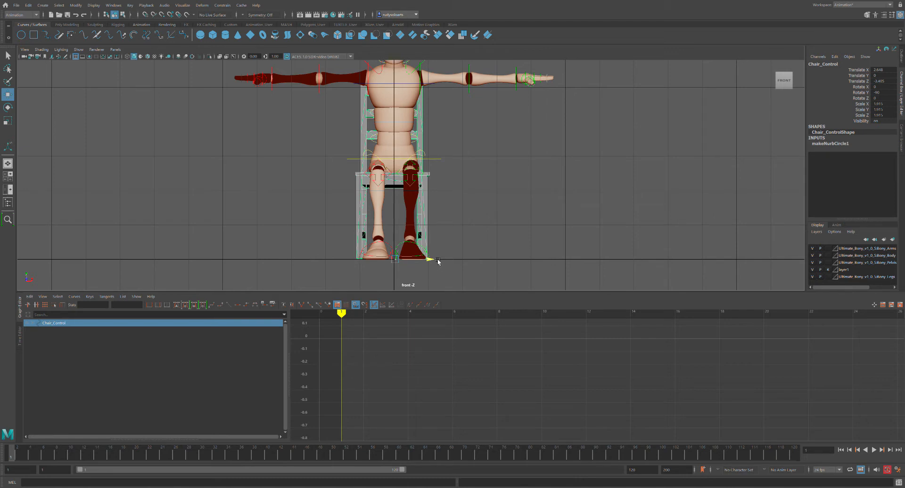
drag(438, 262, 437, 261)
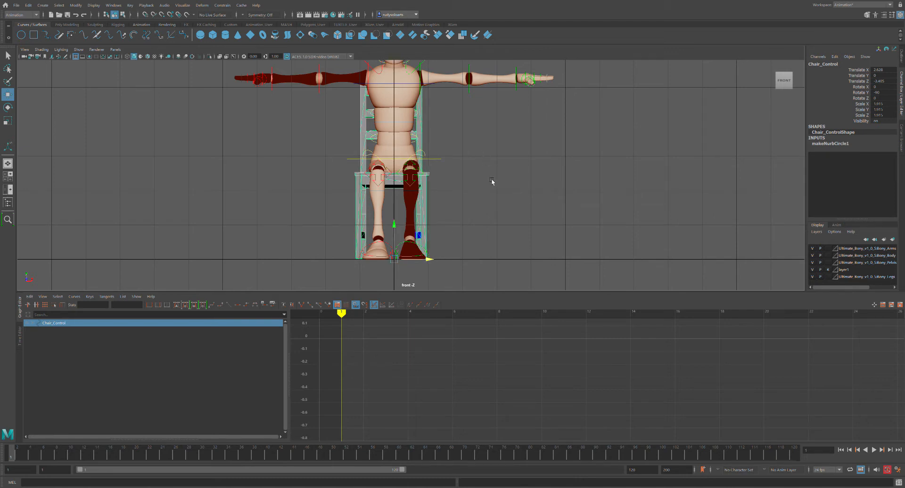
scroll(487, 159, down, 5)
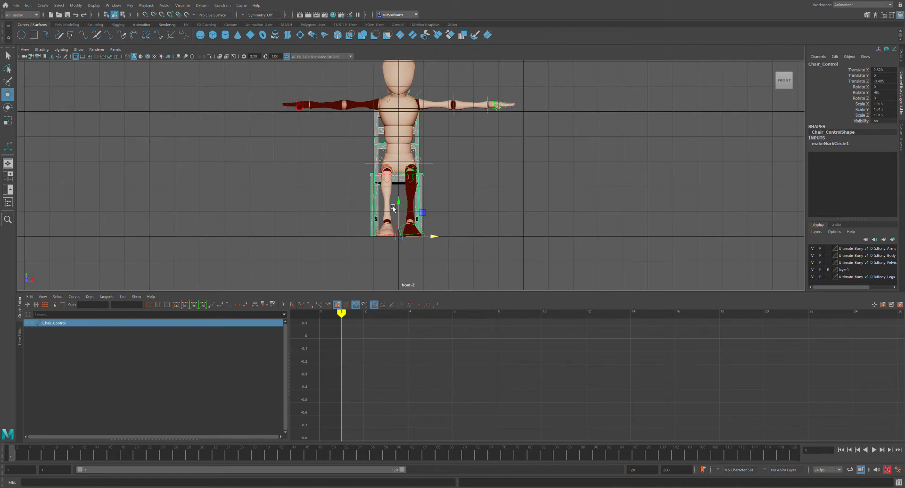
mouse_move(507, 126)
alt+middle_down()
mouse_move(502, 171)
mouse_move(500, 137)
alt+middle_up()
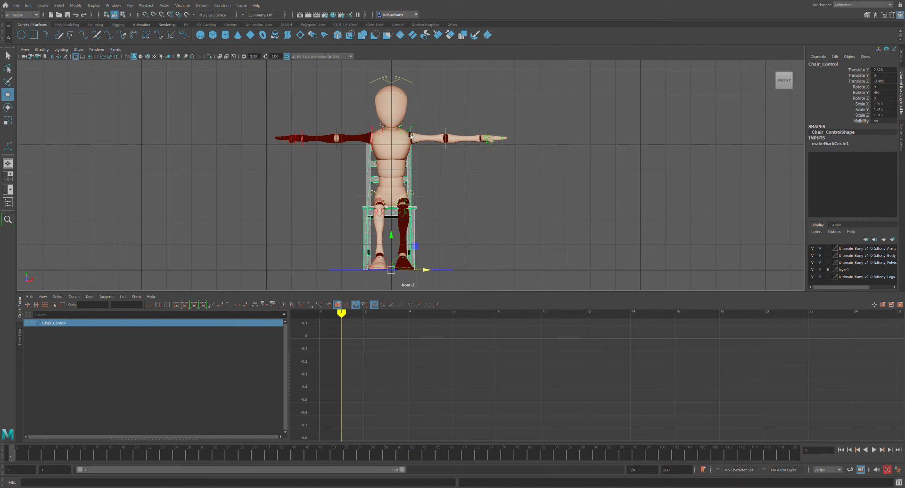
click(422, 139)
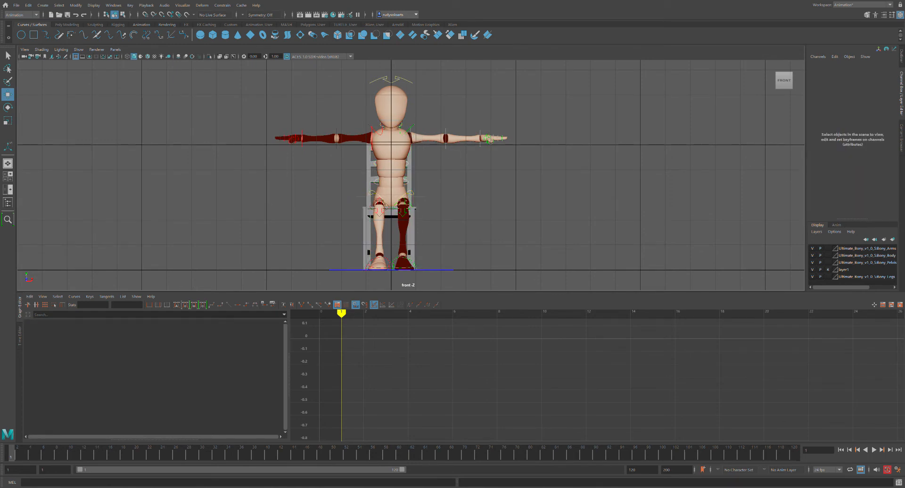
Try to hide the left arm geometry group inside the character rig's mesh group.
click(900, 56)
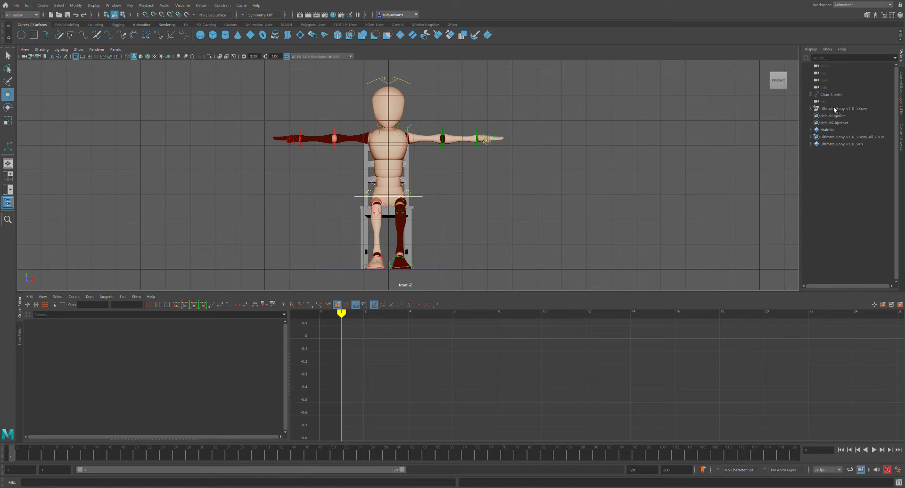
click(811, 109)
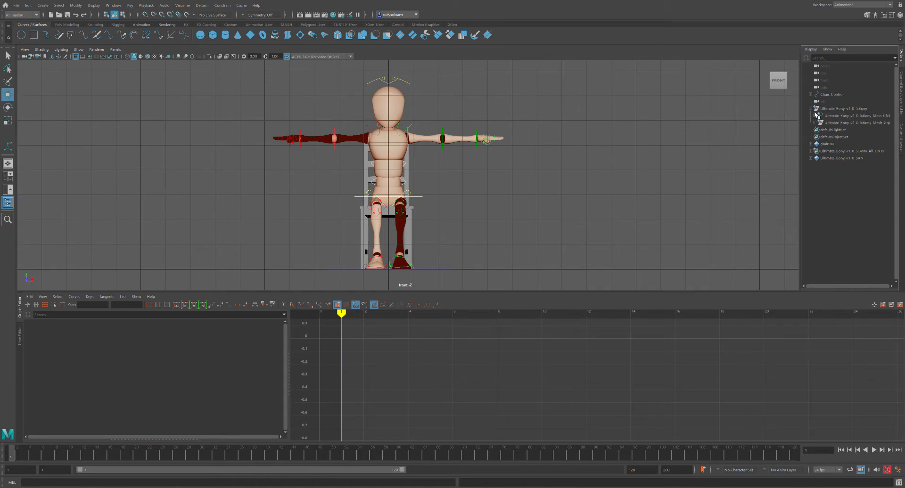
click(816, 123)
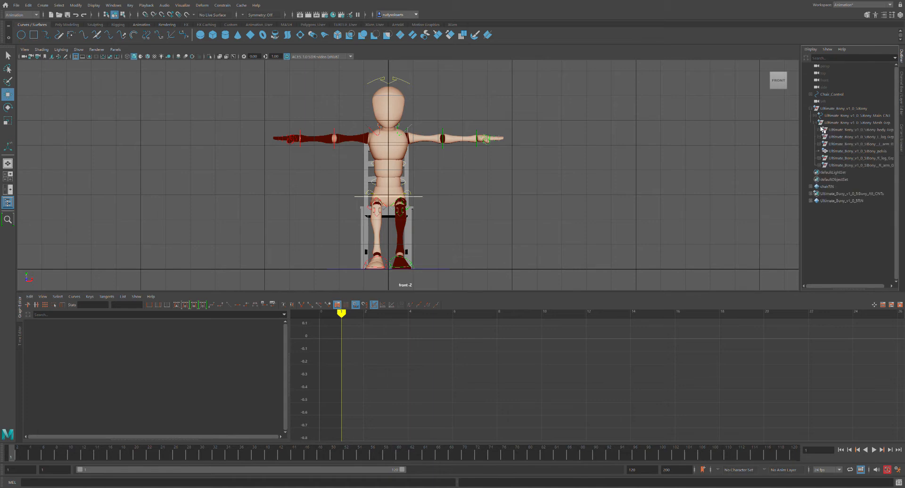
click(864, 146)
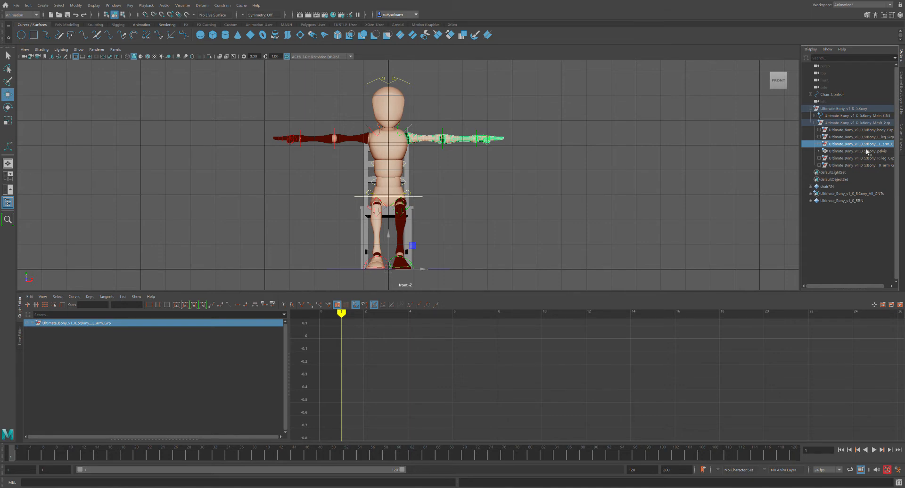
key(h)
key(h)
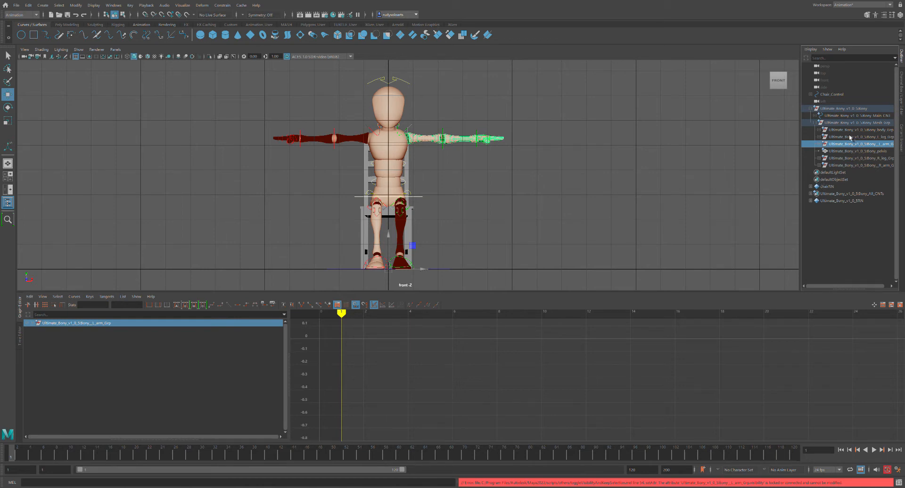
click(810, 109)
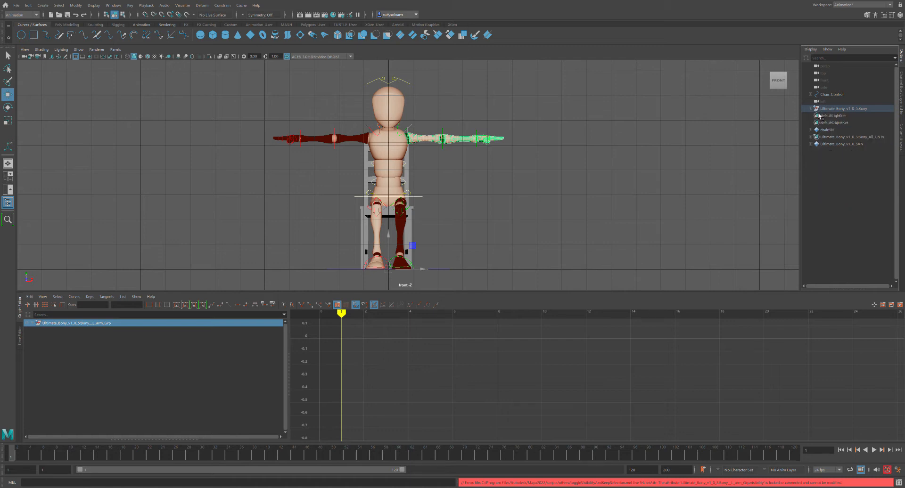
click(901, 94)
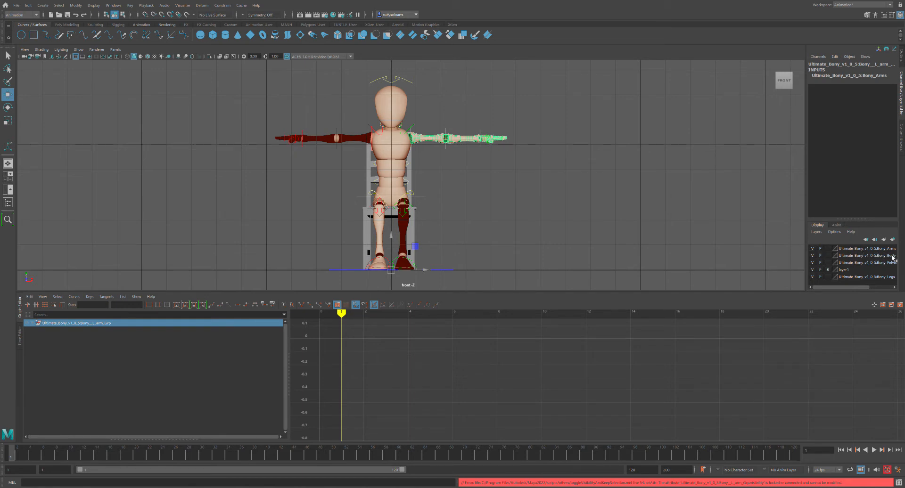
Hide the rig's arms display layer and view the seated character from the side.
click(817, 250)
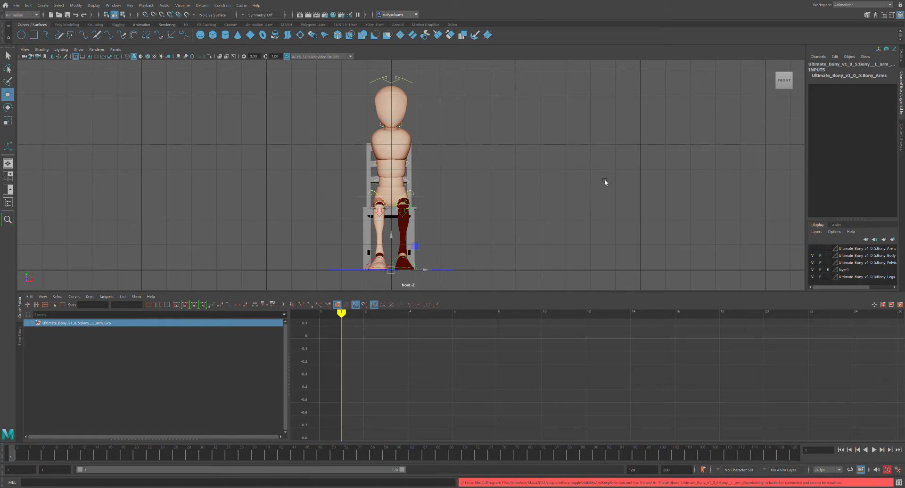
scroll(464, 152, down, 3)
alt+middle_drag(486, 154, 506, 157)
scroll(467, 158, up, 2)
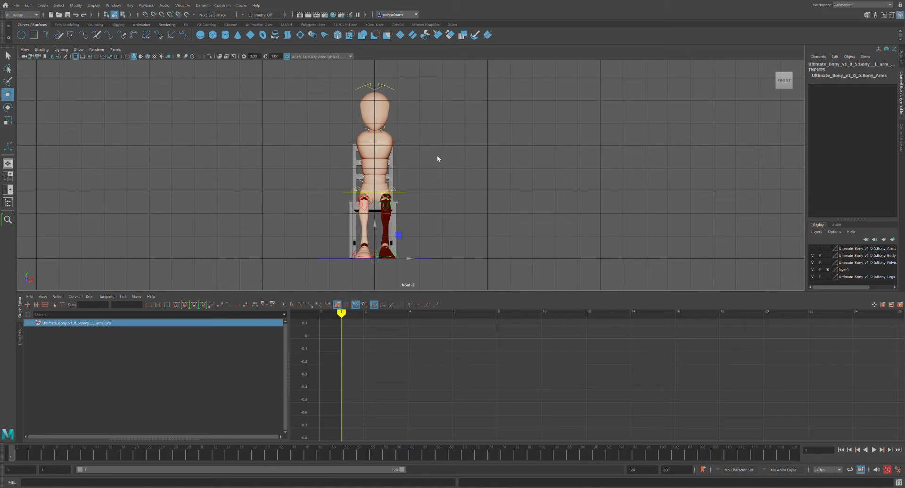
key(space)
scroll(393, 157, up, 5)
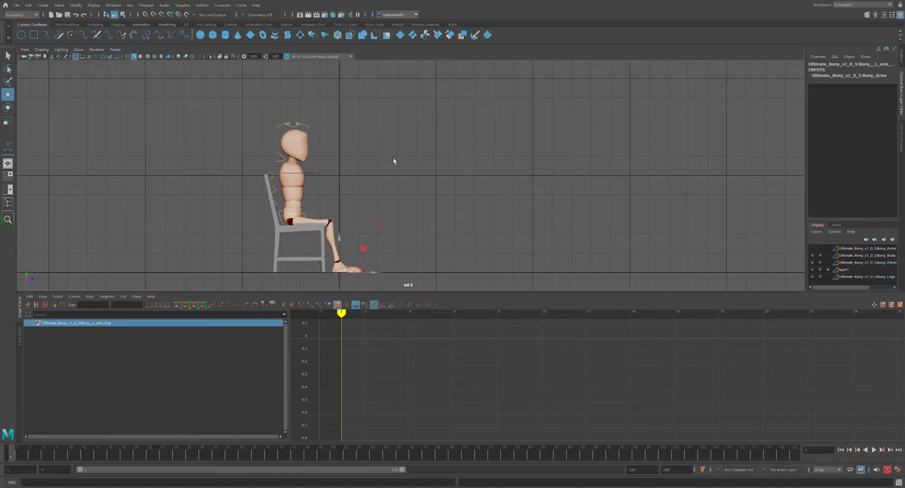
alt+middle_drag(384, 174, 457, 149)
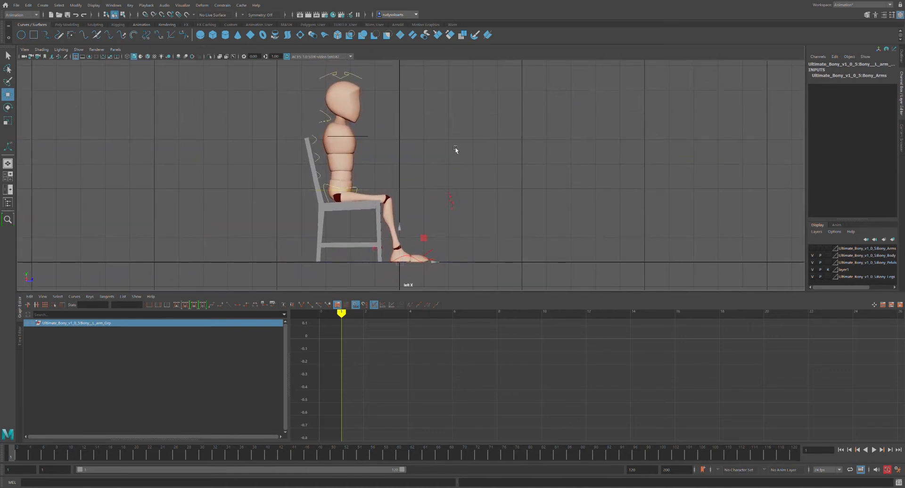
Rename the chair's display layer to Geo and toggle its visibility to check what it contains.
click(813, 271)
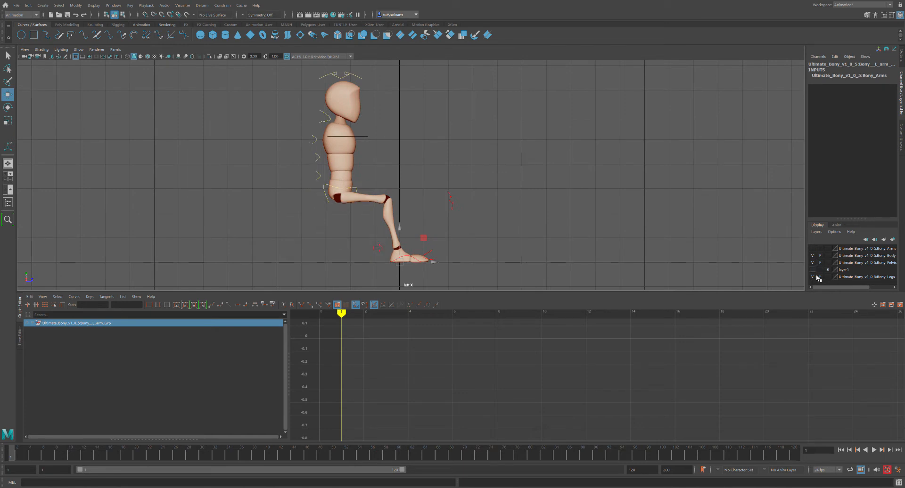
click(813, 271)
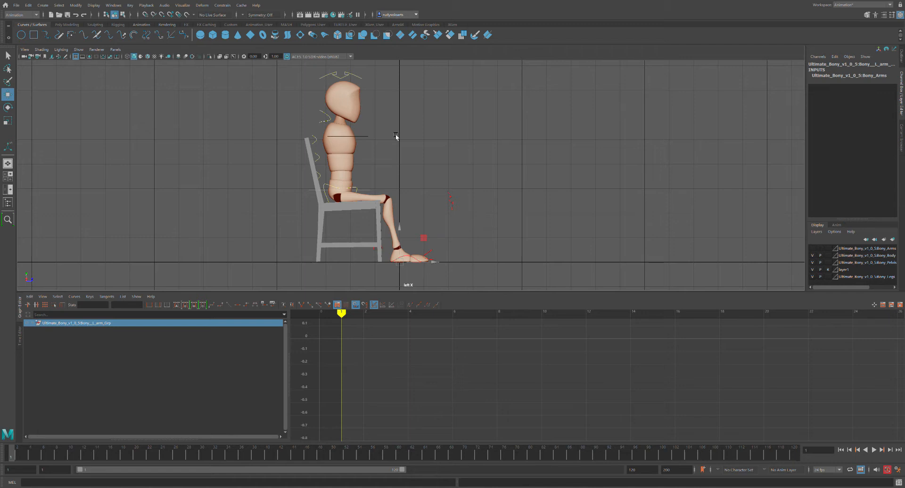
click(846, 270)
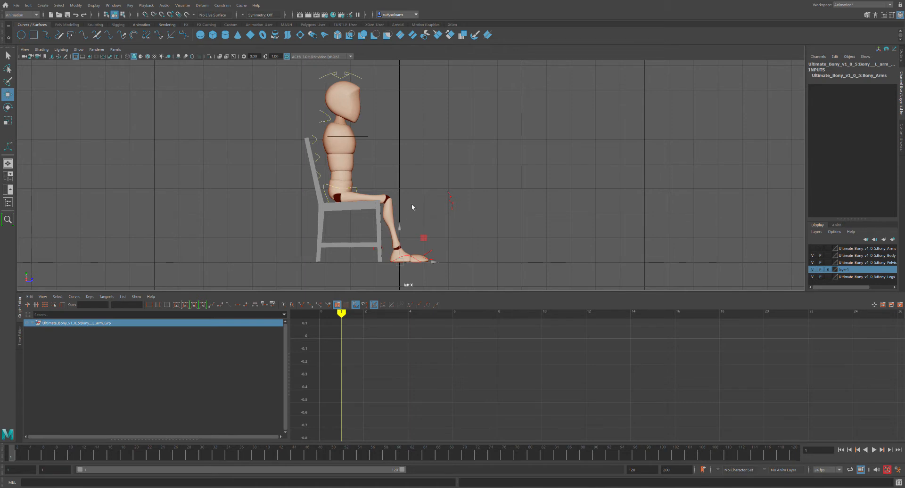
click(339, 233)
click(816, 272)
click(817, 272)
click(816, 271)
click(816, 271)
Make the Geo layer selectable to test picking chair parts, and set it back to Reference.
click(827, 270)
click(324, 207)
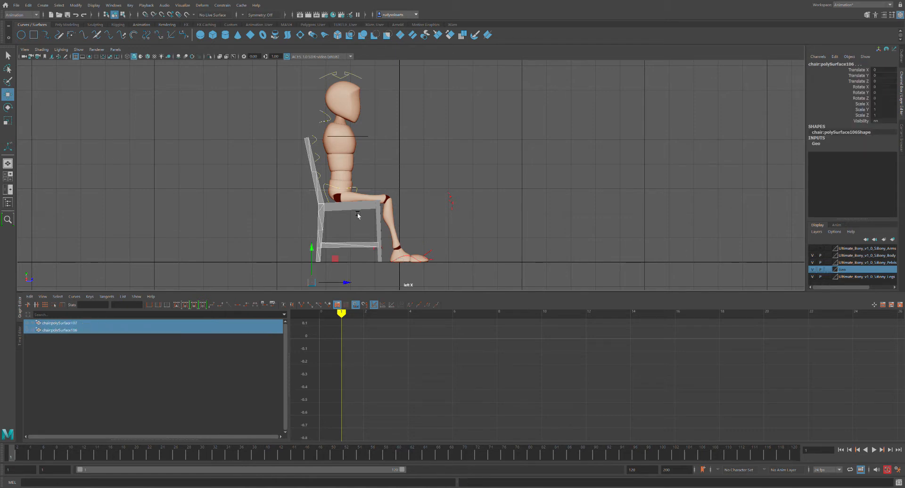
click(386, 223)
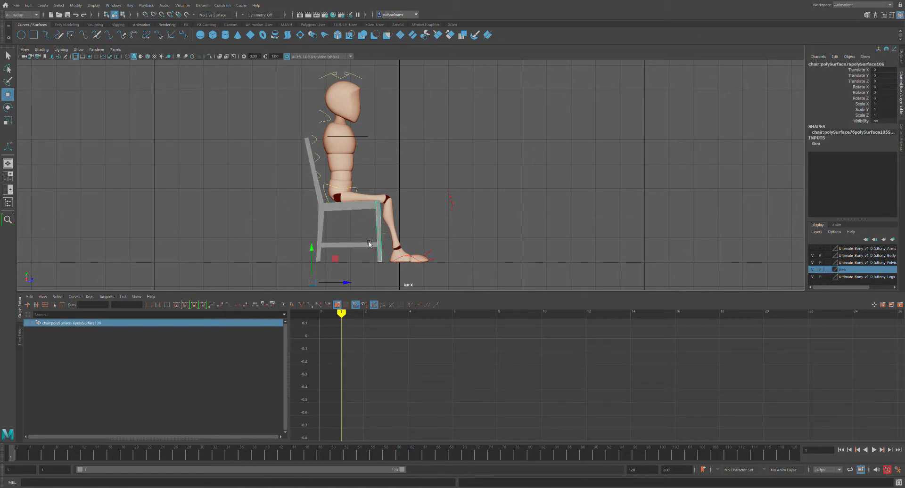
click(828, 269)
click(829, 270)
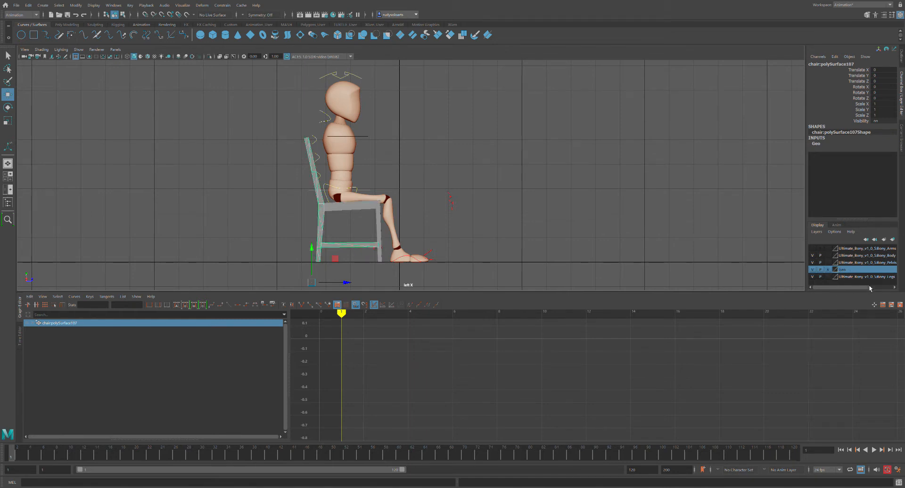
click(566, 195)
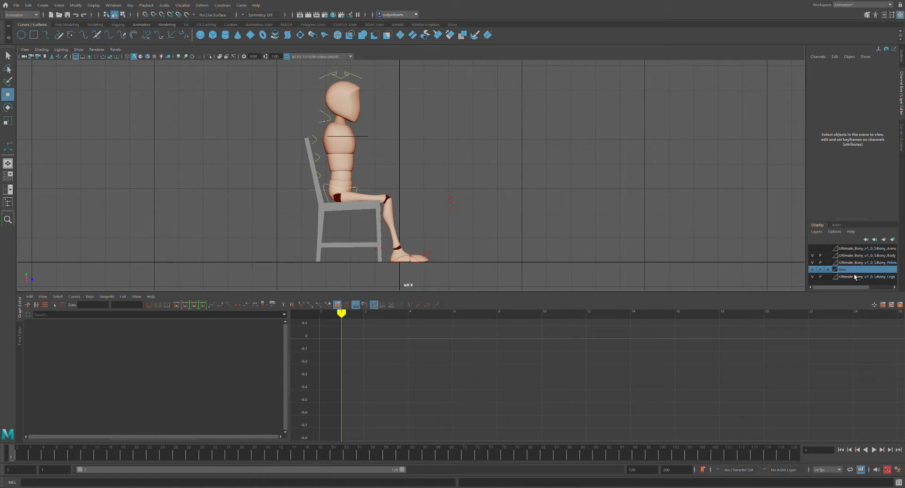
Create a display layer named Controller from the character's head control and hide that layer.
click(348, 79)
scroll(408, 99, down, 1)
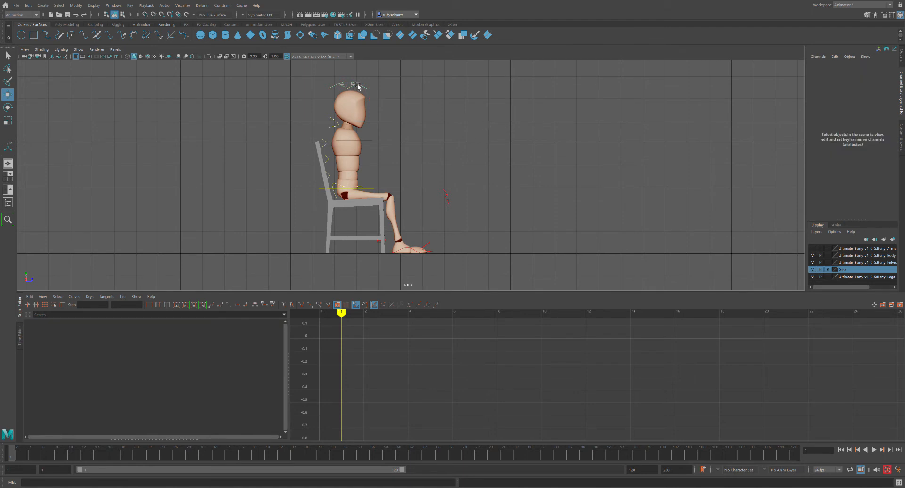
click(893, 239)
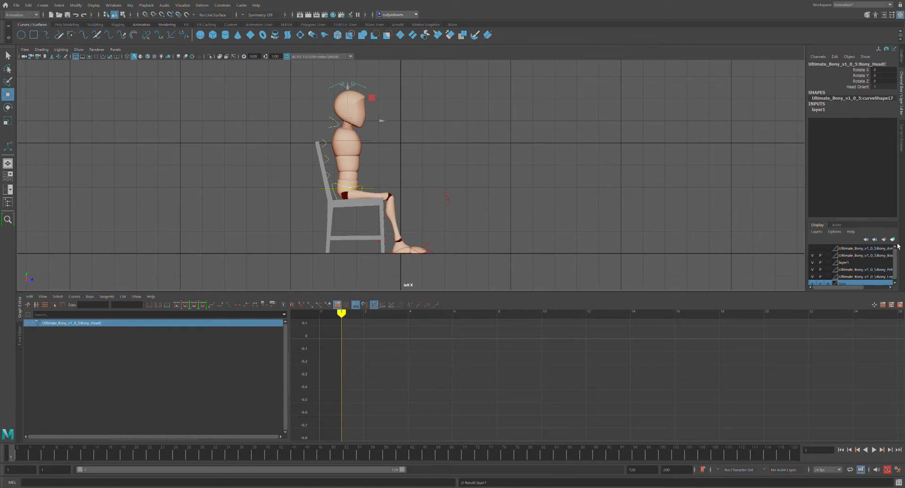
click(848, 263)
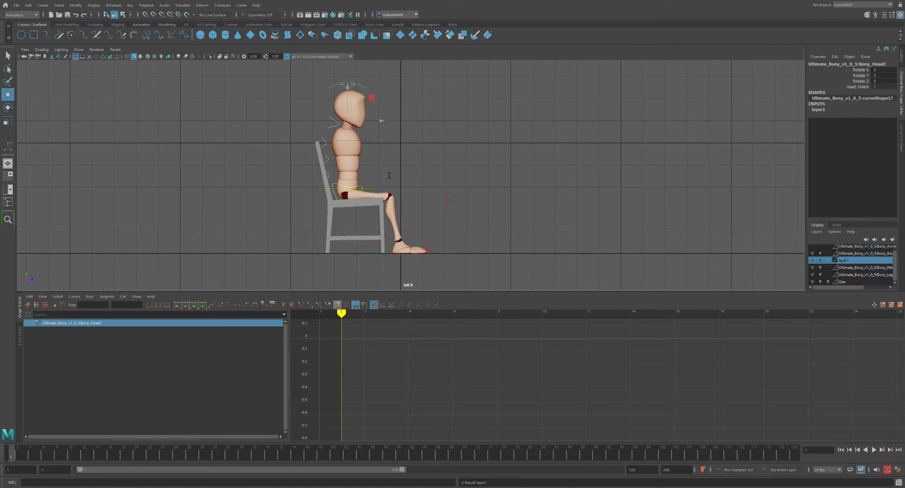
click(345, 232)
click(817, 264)
Add the neck control and the two upper spine FK controls to the Controller layer.
click(337, 122)
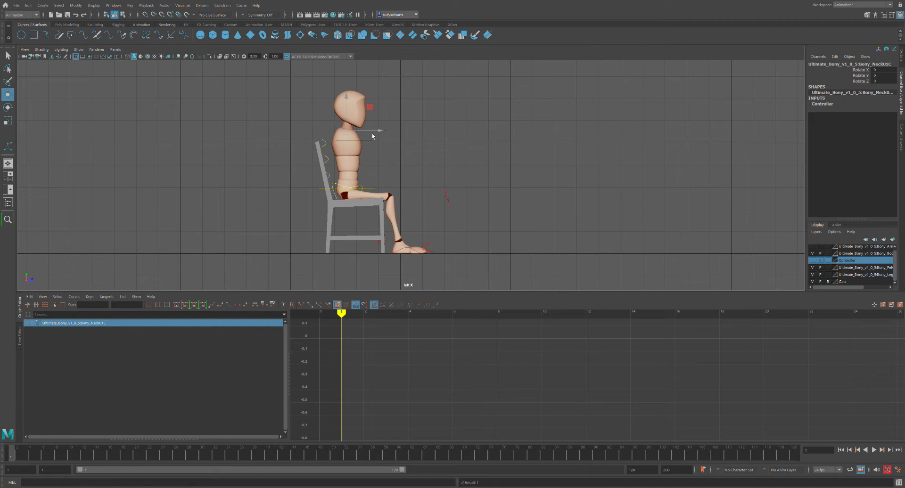
click(310, 115)
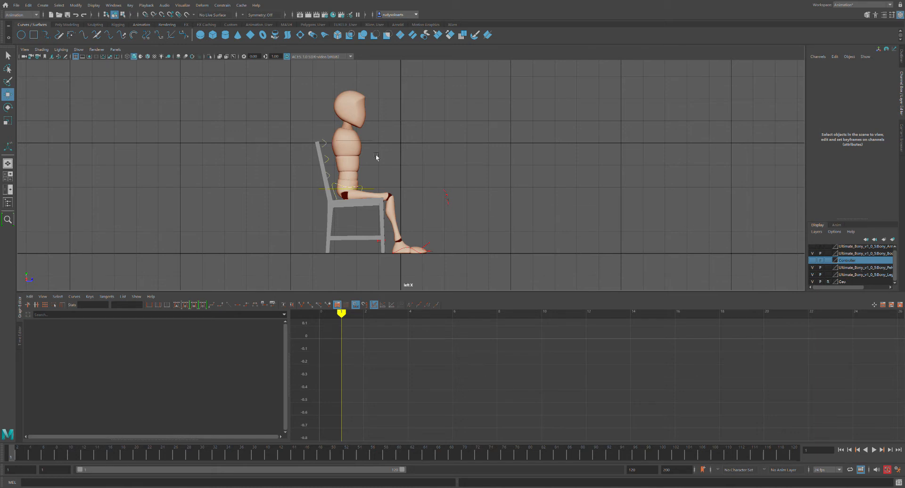
click(332, 146)
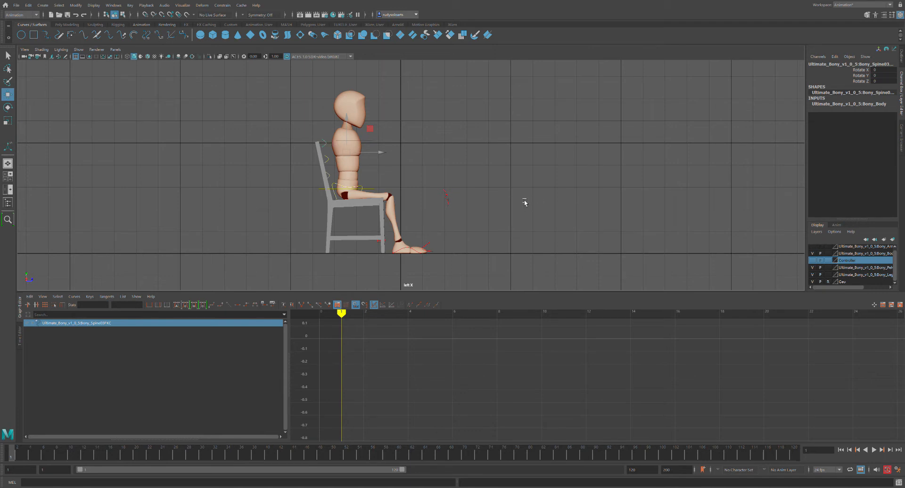
key(g)
click(335, 159)
click(334, 159)
key(g)
Add the spine top IK control, the lowest spine control and the root control to the Controller layer.
click(403, 136)
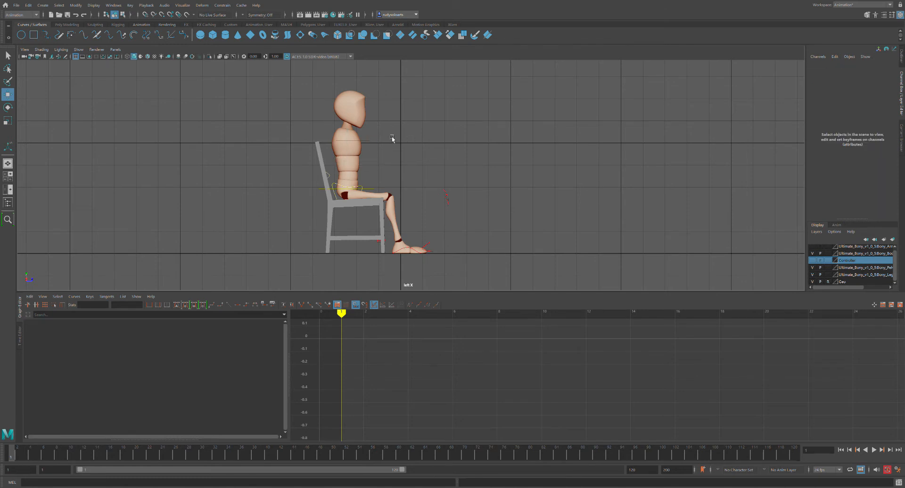
drag(380, 154, 382, 154)
key(g)
click(335, 176)
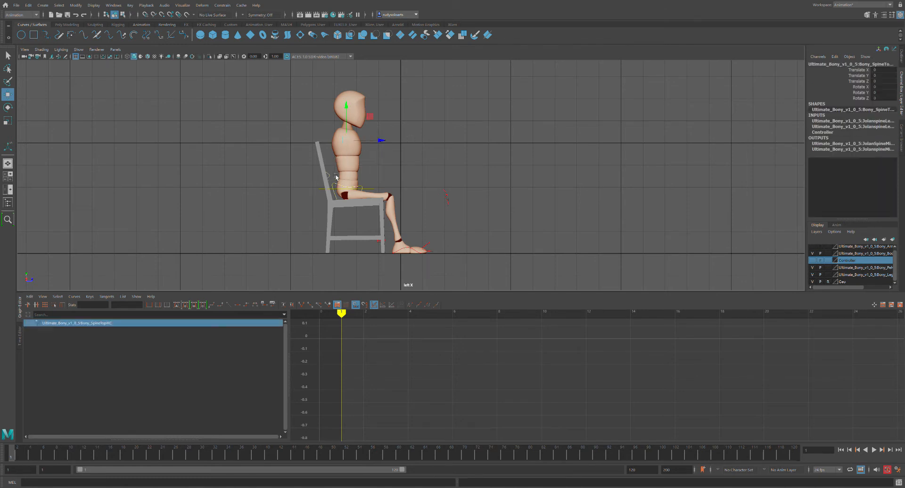
key(g)
click(338, 191)
click(336, 190)
key(g)
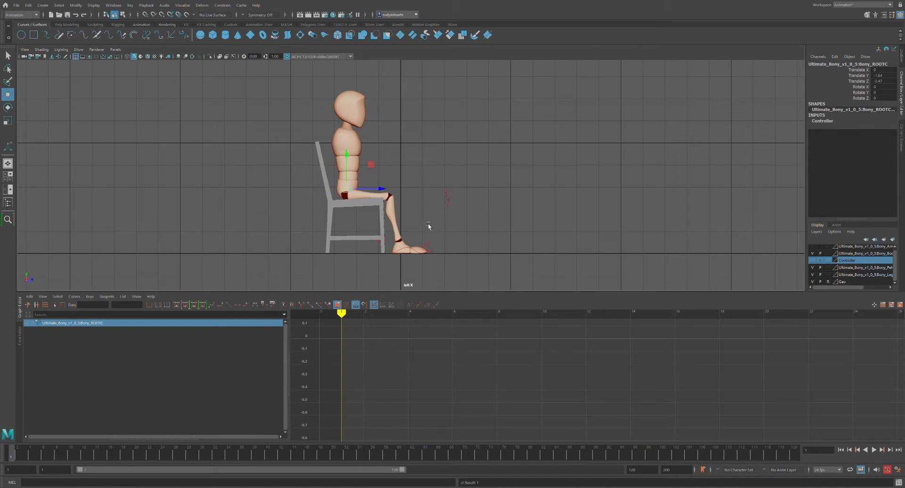
Add the right and left toe IK controls to the Controller layer.
click(435, 245)
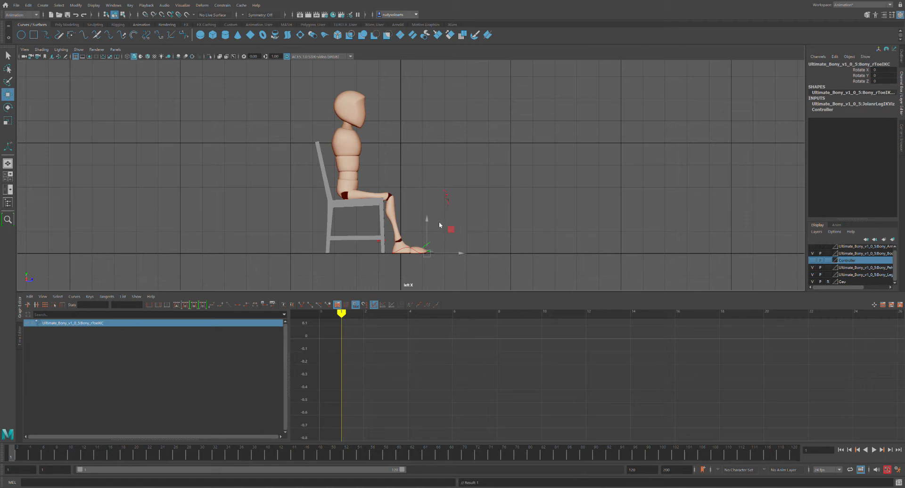
key(space)
click(449, 205)
scroll(466, 169, up, 10)
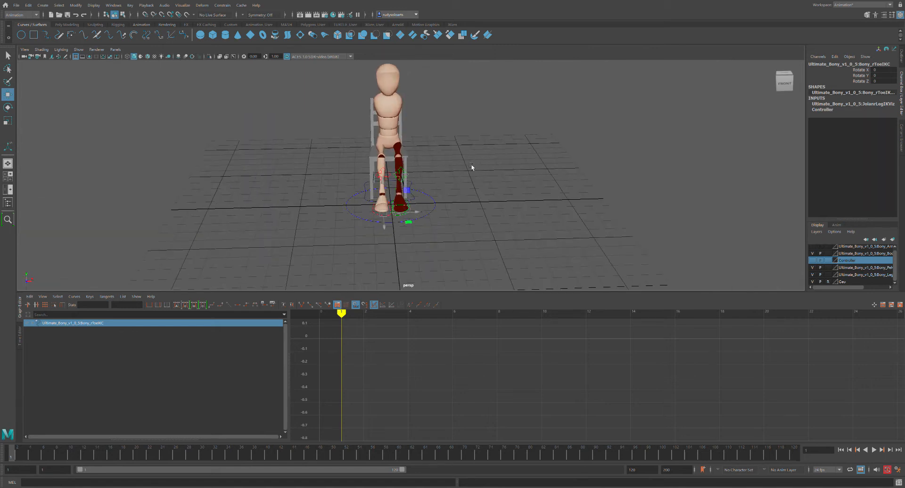
click(429, 218)
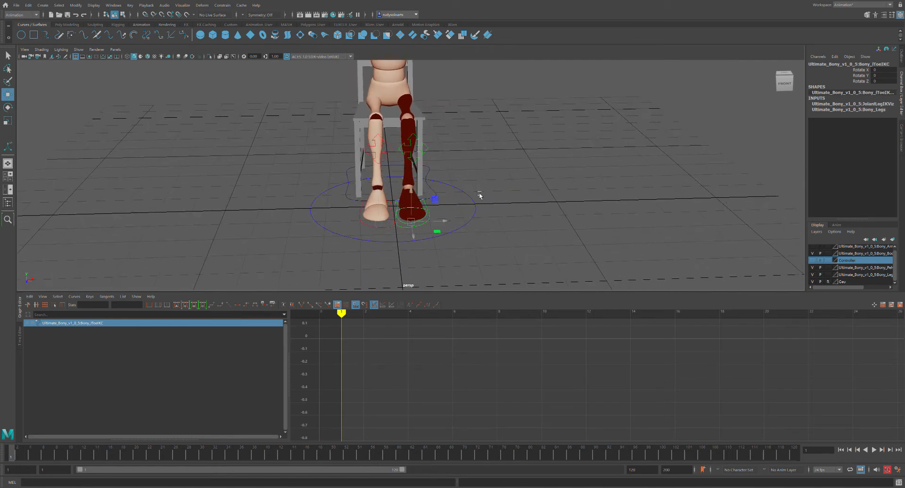
alt+drag(508, 187, 525, 175)
alt+middle_drag(525, 176, 611, 155)
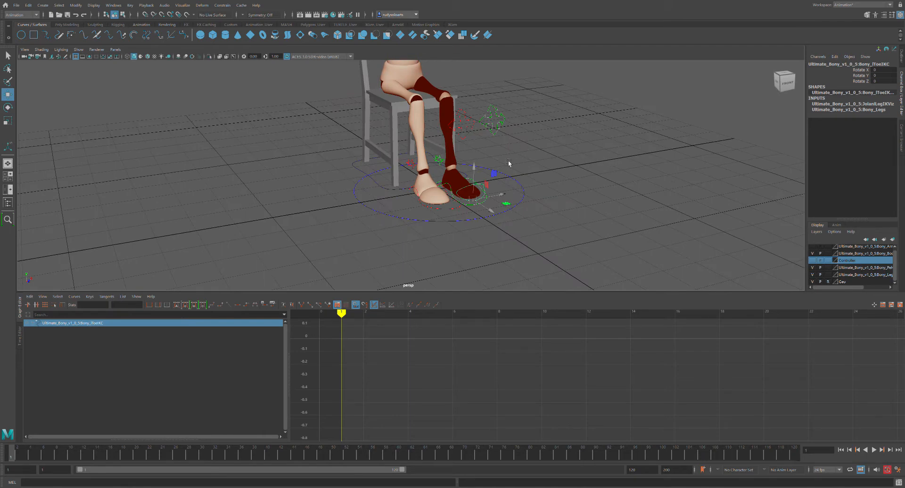
alt+drag(575, 188, 565, 163)
alt+middle_drag(613, 153, 504, 205)
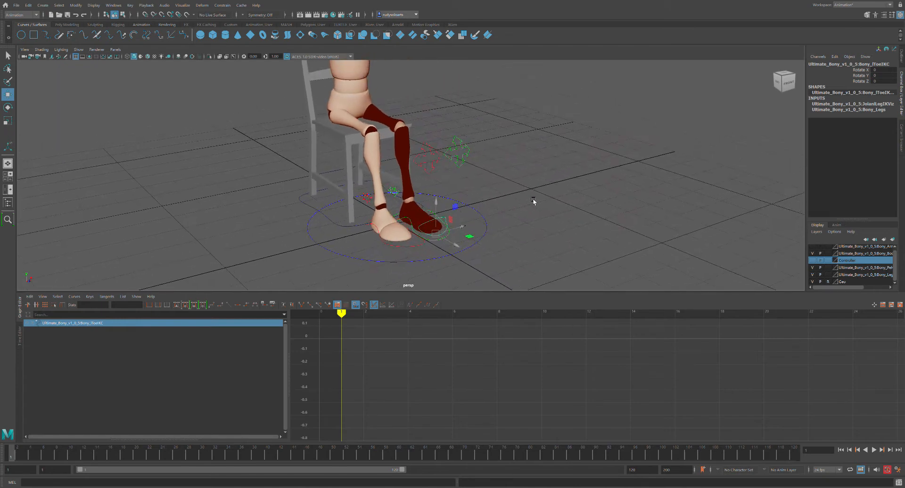
alt+drag(533, 200, 543, 201)
alt+middle_drag(493, 229, 532, 196)
click(375, 190)
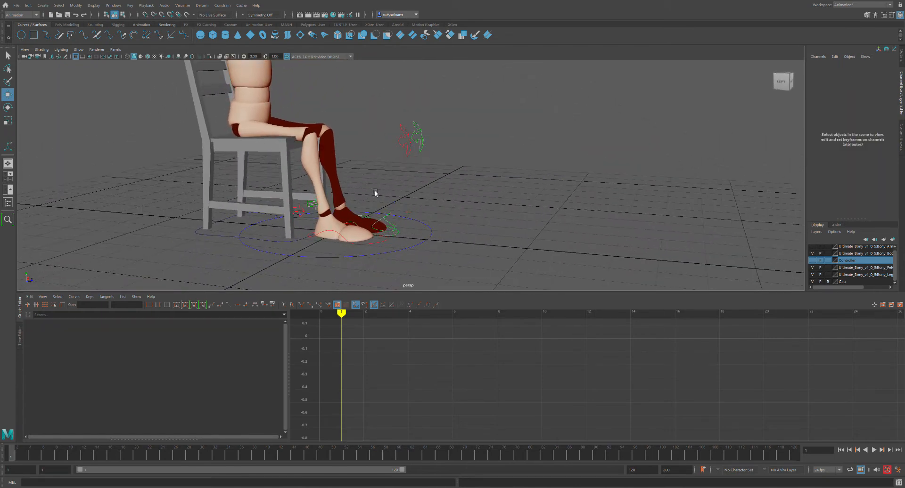
click(394, 219)
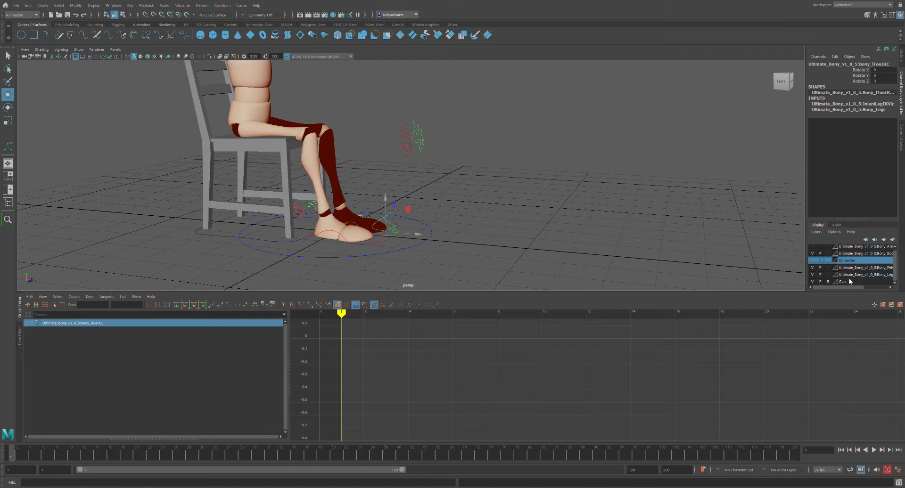
click(553, 196)
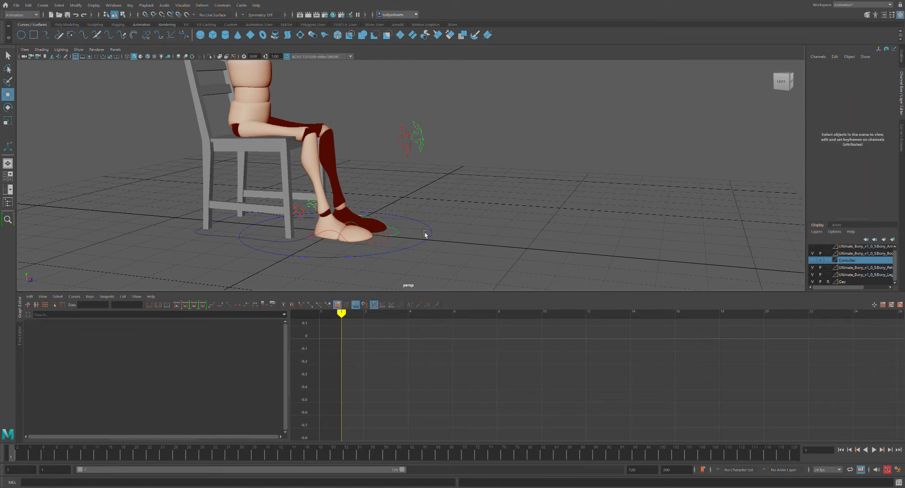
Add the left and right foot IK controls to the Controller layer.
click(403, 236)
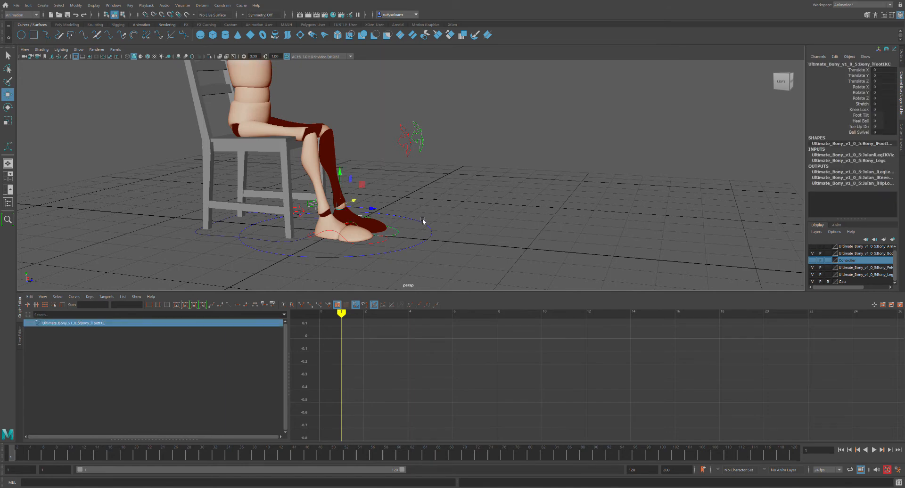
key(g)
click(393, 241)
Add both knee IK controls in front of the legs to the Controller layer.
alt+right_drag(397, 149, 380, 138)
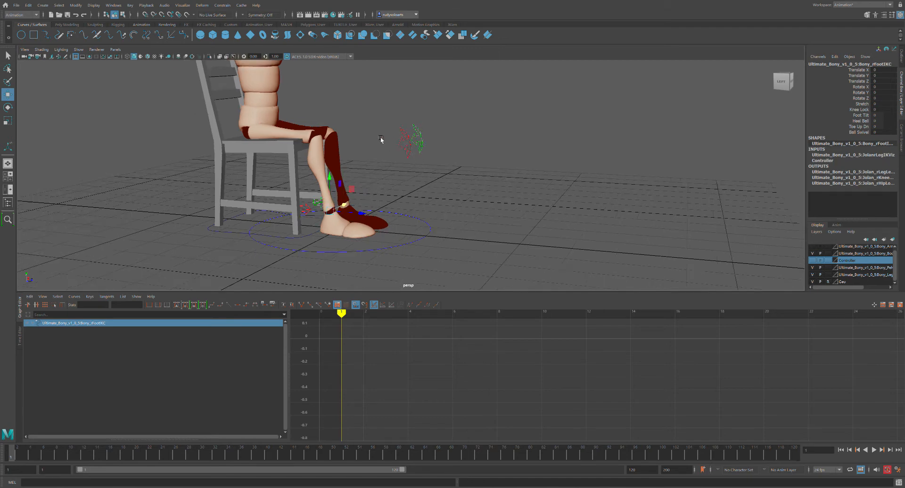
alt+middle_drag(380, 138, 355, 203)
drag(369, 182, 419, 207)
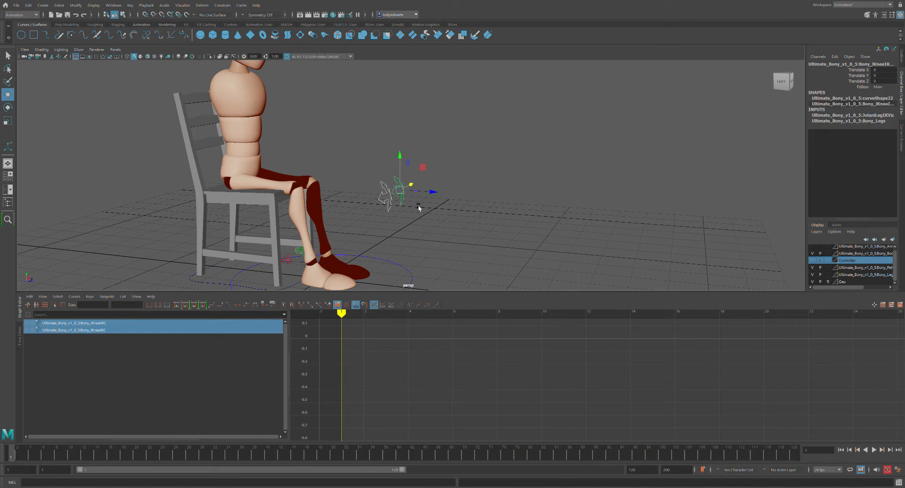
scroll(424, 186, down, 3)
click(382, 129)
scroll(384, 135, down, 2)
Inspect the main ground control and the right leg's switch control beside the chair.
alt+drag(383, 135, 425, 176)
click(419, 185)
alt+drag(468, 154, 455, 155)
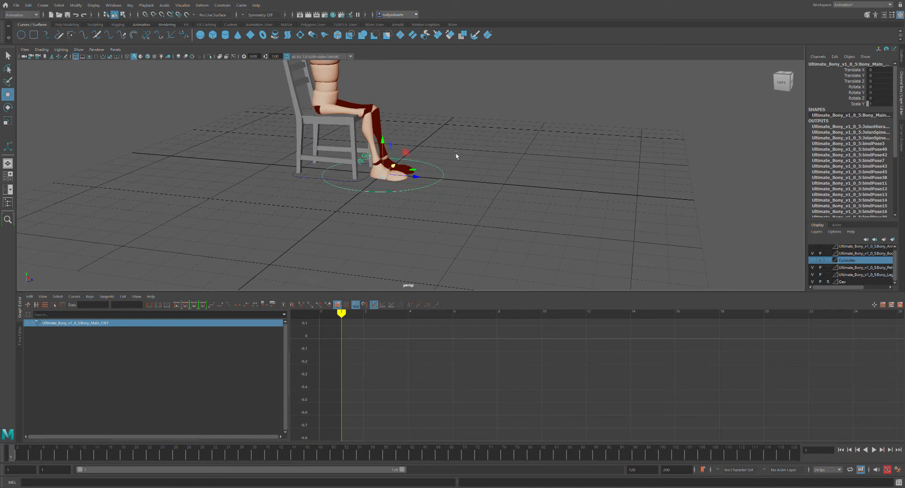
click(362, 161)
scroll(359, 150, up, 6)
alt+middle_drag(406, 144, 470, 198)
scroll(469, 198, up, 2)
scroll(469, 198, up, 3)
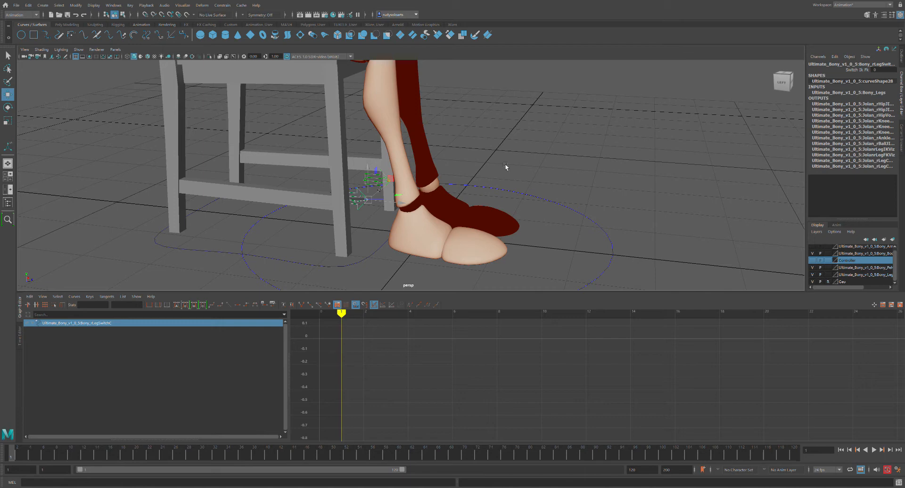
scroll(506, 166, down, 6)
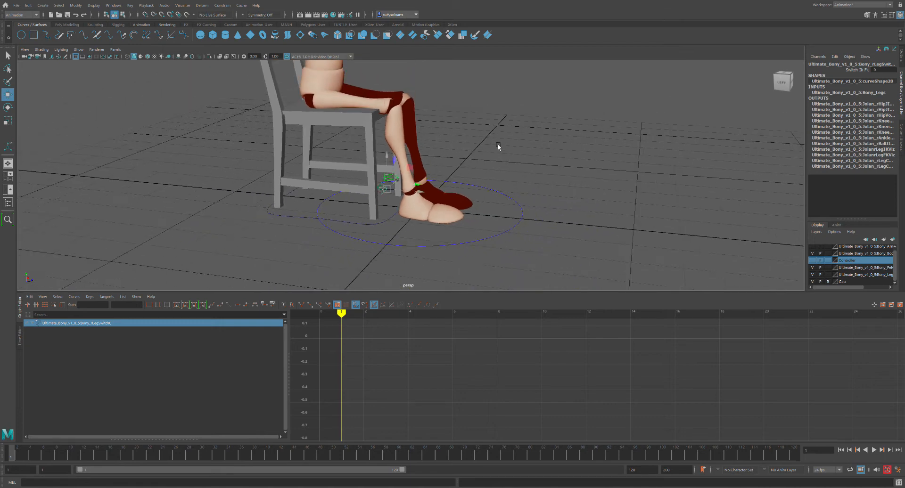
scroll(492, 150, down, 3)
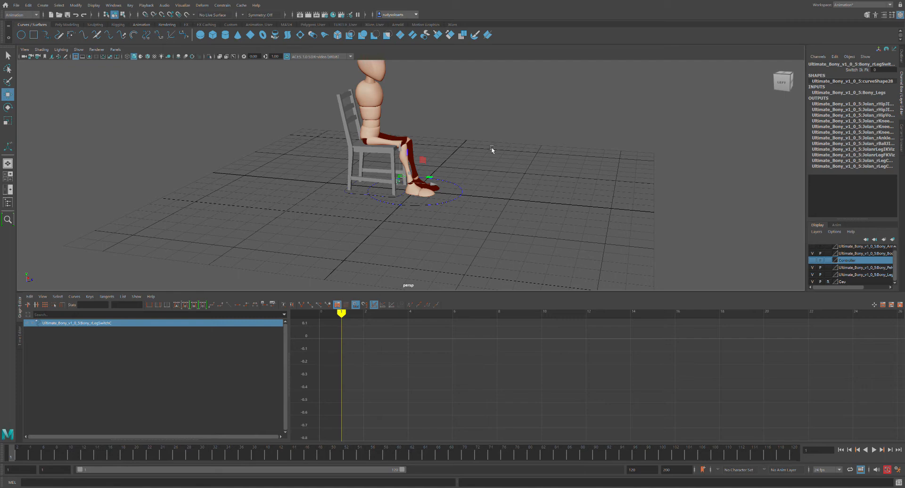
Clear the switch control selection and make the Controller layer visible.
scroll(498, 137, down, 2)
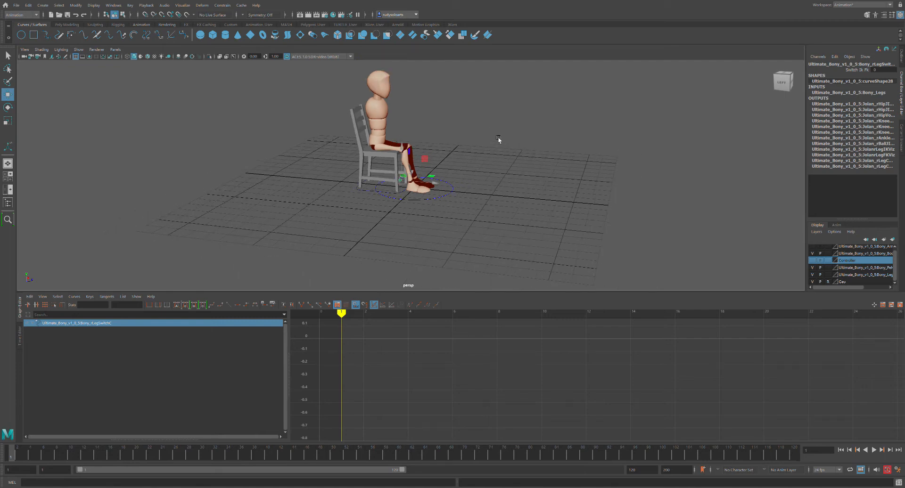
alt+middle_drag(498, 136, 445, 173)
click(442, 146)
alt+drag(443, 134, 413, 126)
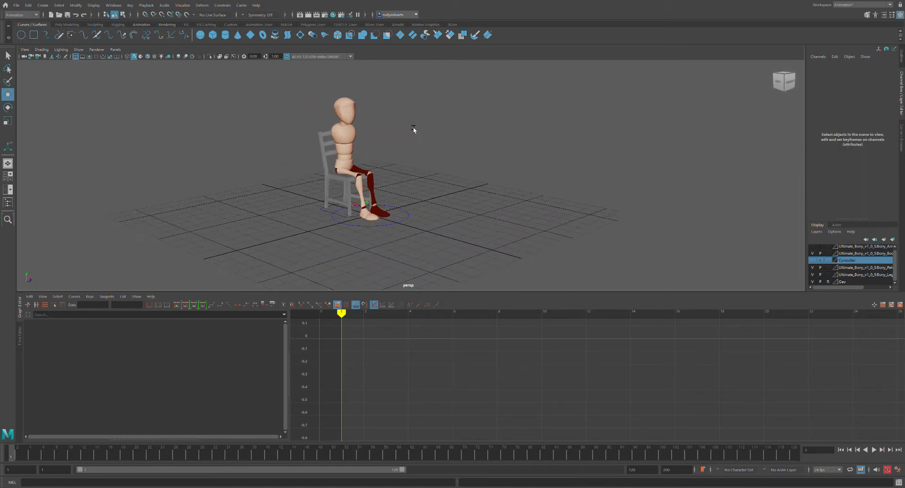
alt+middle_drag(413, 126, 422, 145)
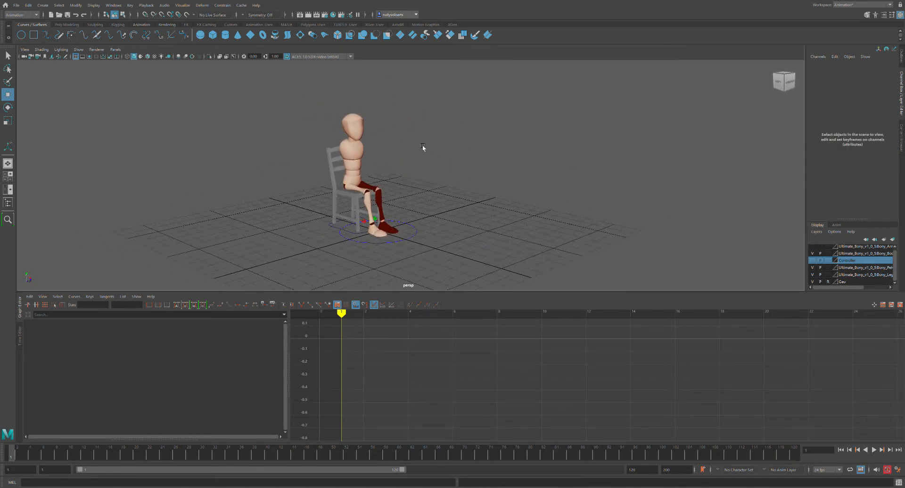
click(812, 260)
Examine the rig controls around the seated character and test whether the controls above the head can be selected.
alt+drag(447, 131, 475, 153)
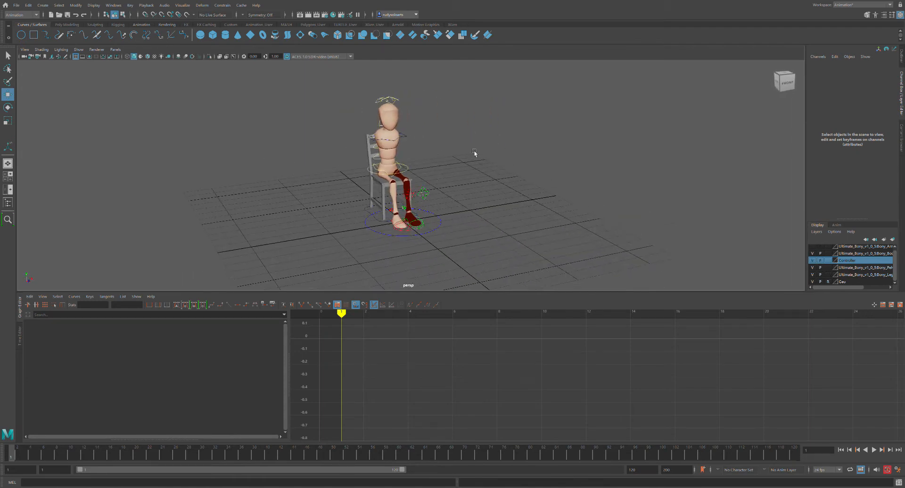
mouse_move(467, 153)
alt+middle_down()
mouse_move(455, 178)
mouse_move(469, 159)
alt+middle_up()
alt+drag(468, 160, 477, 156)
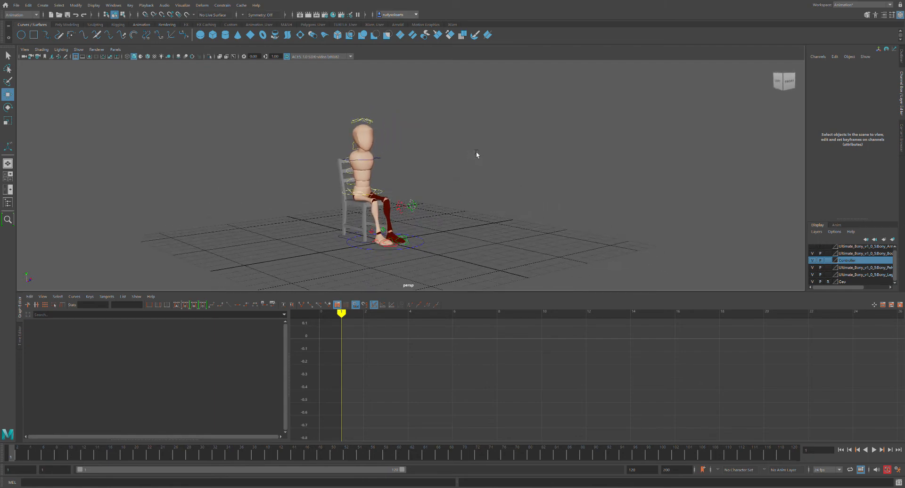
alt+middle_drag(460, 168, 514, 151)
alt+right_drag(514, 151, 567, 176)
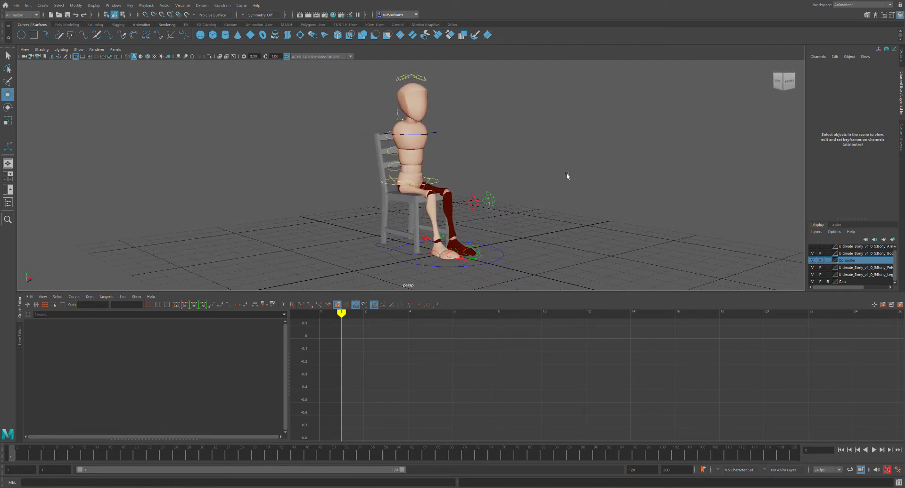
alt+middle_drag(567, 175, 507, 167)
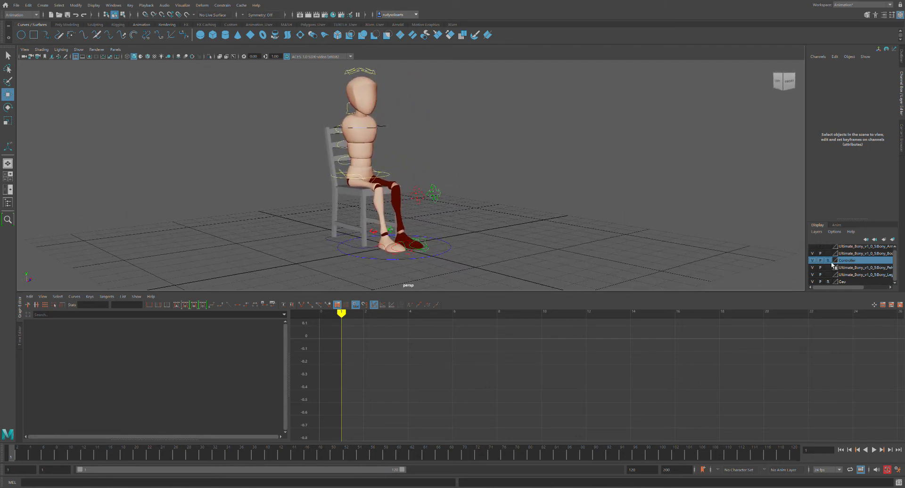
click(374, 74)
click(353, 67)
click(361, 73)
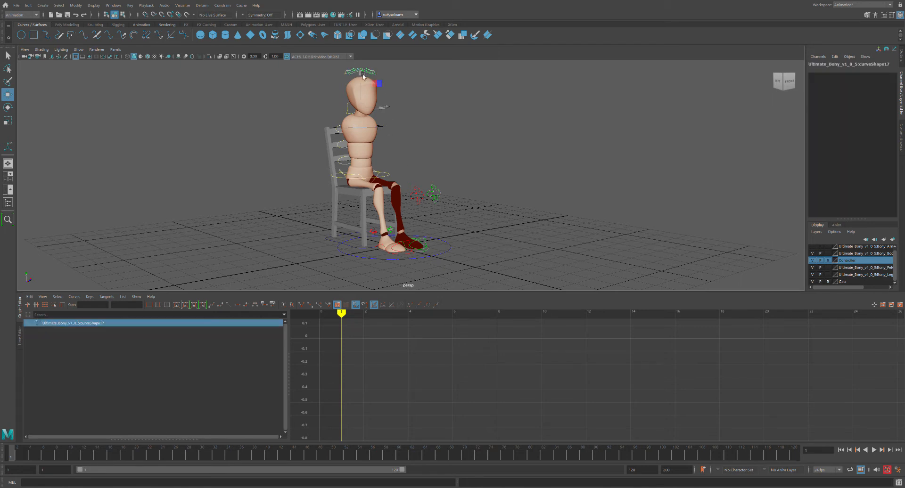
click(432, 103)
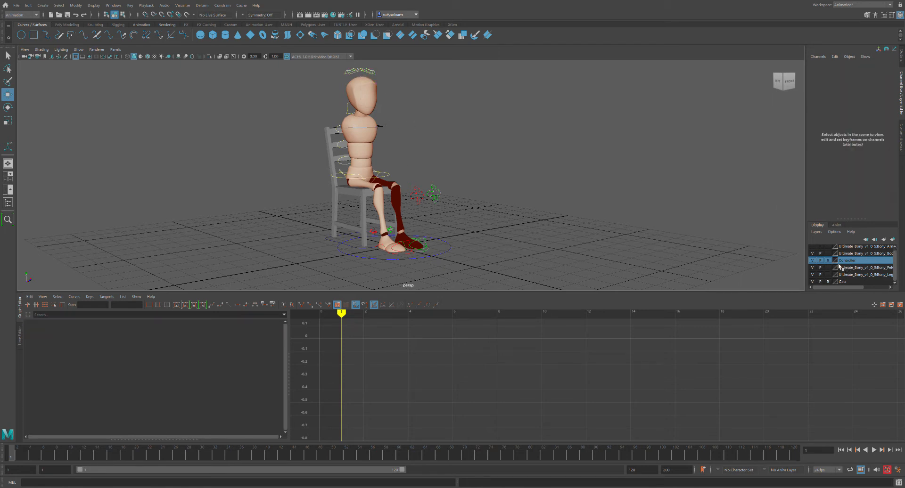
In the side view, slide the right foot IK control back toward the chair by about 0.225 units.
scroll(335, 76, down, 4)
alt+middle_drag(335, 77, 365, 86)
alt+drag(365, 86, 499, 145)
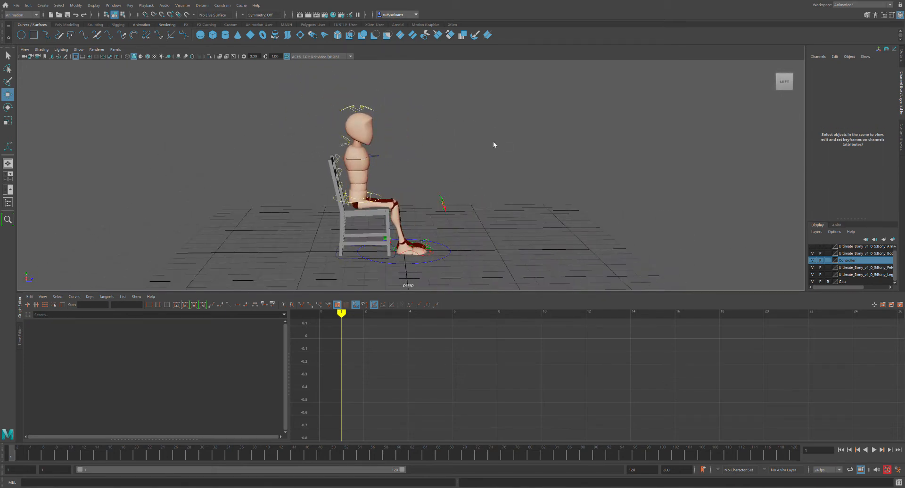
key(space)
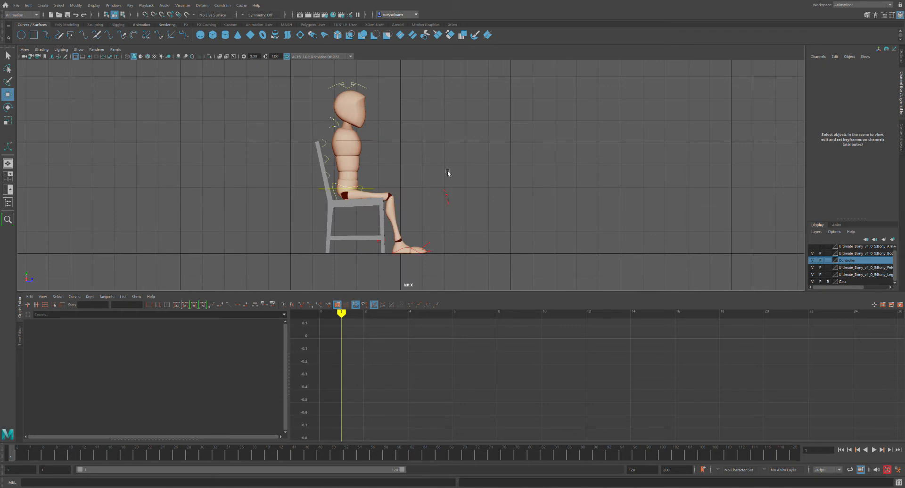
mouse_move(412, 148)
alt+middle_down()
mouse_move(424, 139)
mouse_move(414, 153)
alt+middle_up()
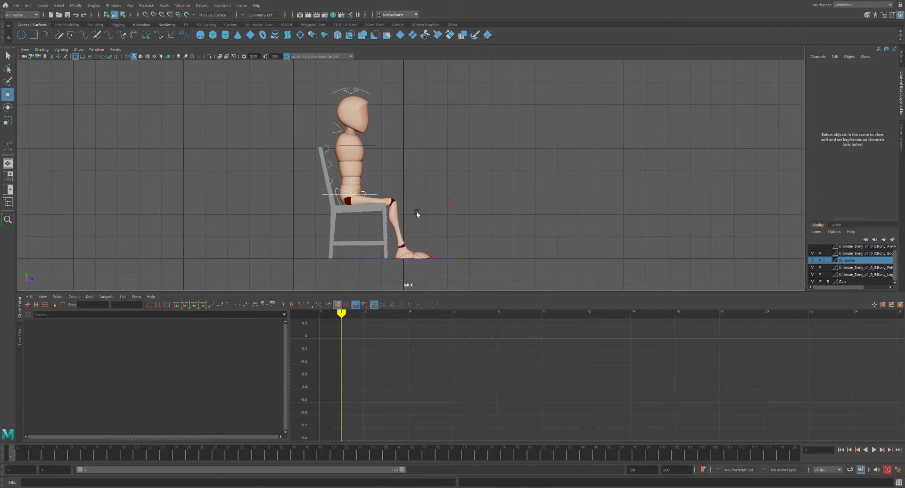
click(423, 255)
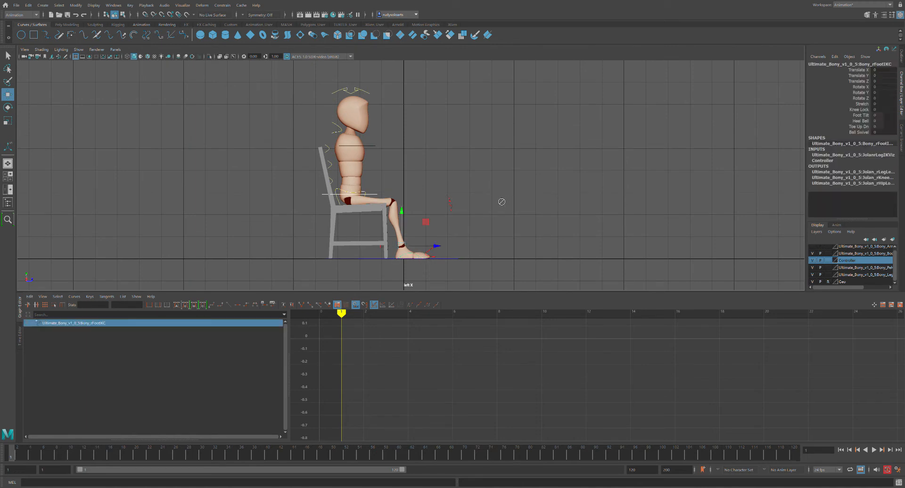
drag(444, 249, 439, 248)
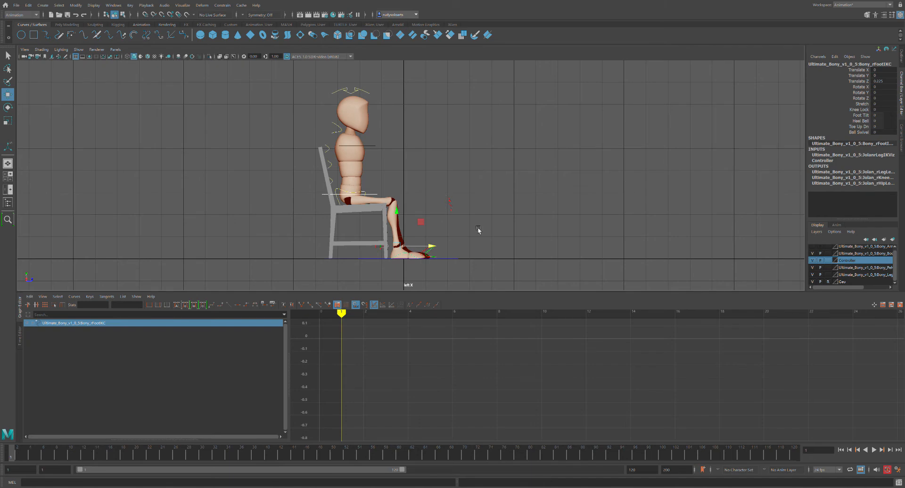
click(453, 252)
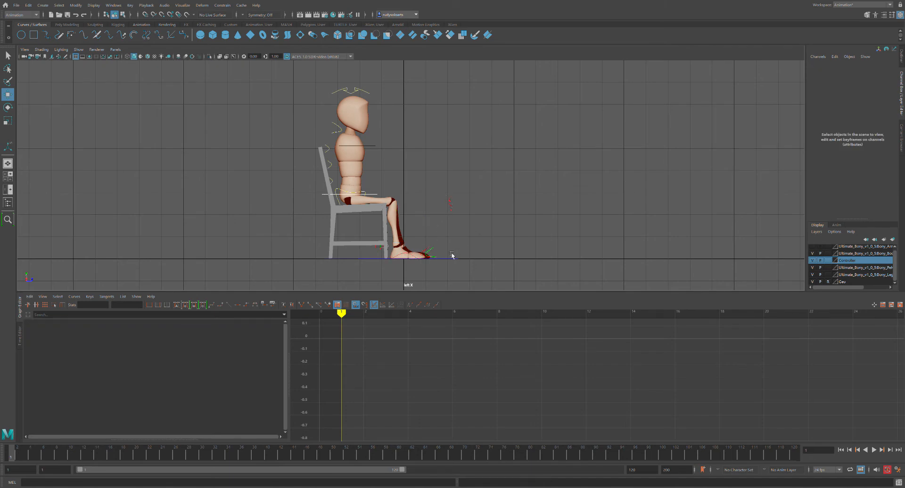
In the perspective view, move the left foot IK control slightly forward and turn the foot outward.
key(space)
alt+drag(440, 211, 470, 216)
click(488, 230)
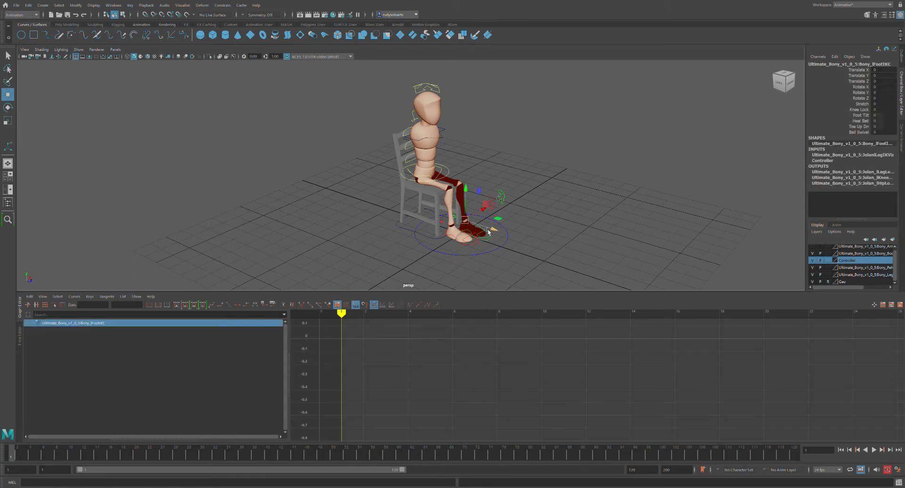
drag(496, 230, 499, 236)
key(e)
alt+drag(580, 201, 551, 204)
alt+middle_drag(577, 193, 525, 125)
alt+right_drag(565, 167, 576, 167)
click(576, 167)
Move the right foot IK control outward by about 0.34 units in X and rotate the foot outward about 13 degrees.
click(444, 224)
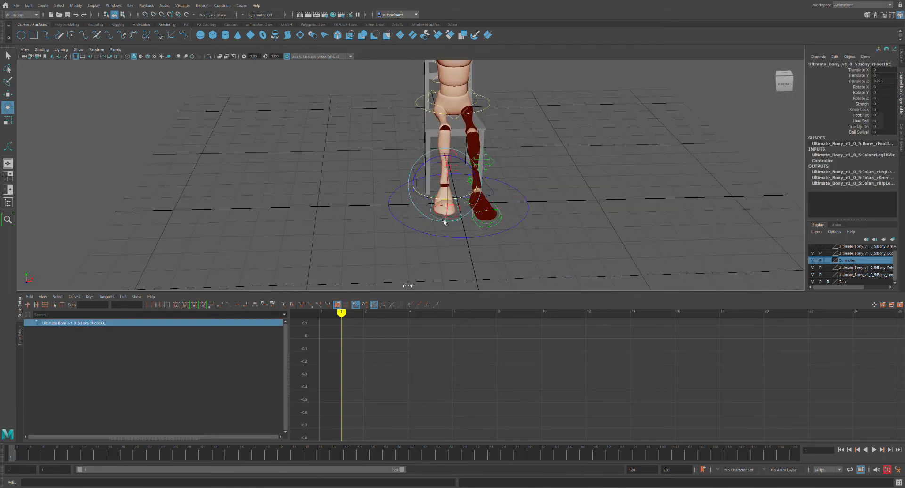
key(w)
drag(481, 187, 460, 202)
key(e)
alt+drag(521, 182, 491, 169)
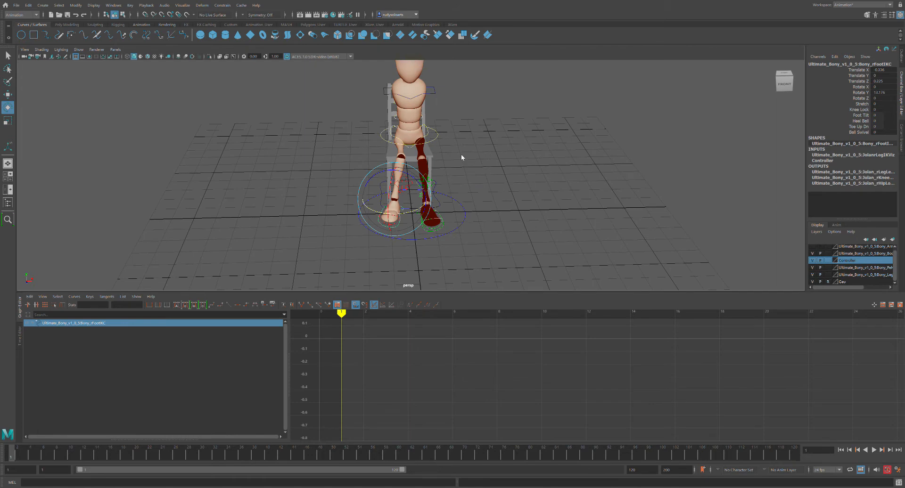
key(space)
click(493, 236)
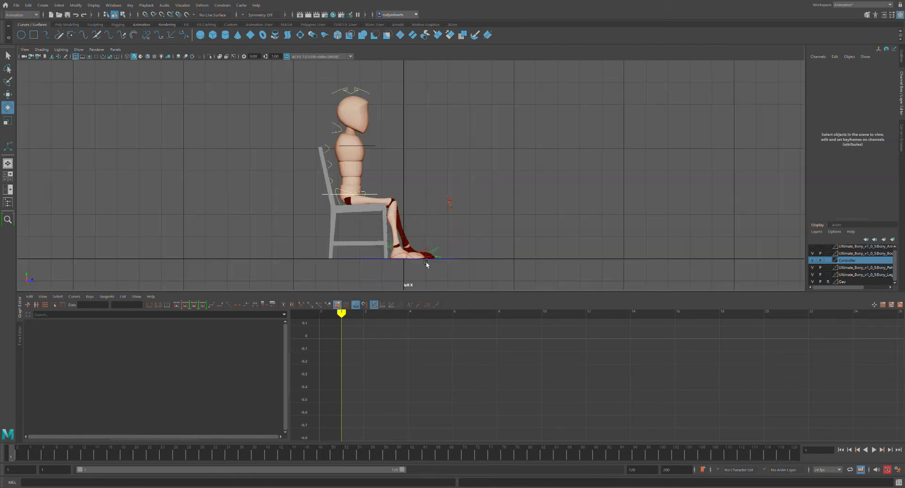
Spread the knee IK controls outward so each knee points over its foot.
key(space)
alt+drag(470, 192, 484, 157)
click(417, 183)
key(w)
drag(443, 188, 485, 164)
click(434, 183)
alt+middle_drag(470, 170, 502, 104)
click(547, 140)
alt+middle_drag(489, 146, 493, 199)
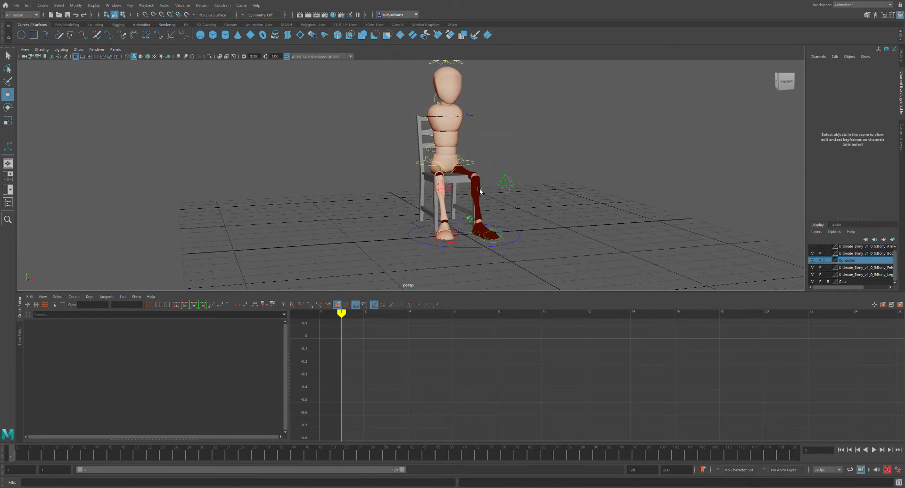
Turn on two-sided lighting in the perspective view so the dark red leg shades like the body, and switch to the side view.
alt+middle_drag(530, 96, 509, 133)
scroll(524, 108, up, 1)
scroll(525, 110, down, 1)
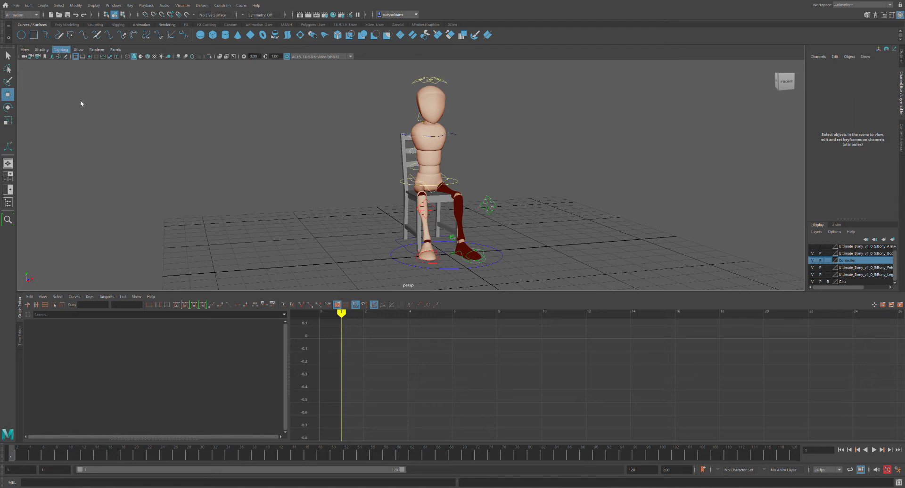
drag(84, 101, 87, 104)
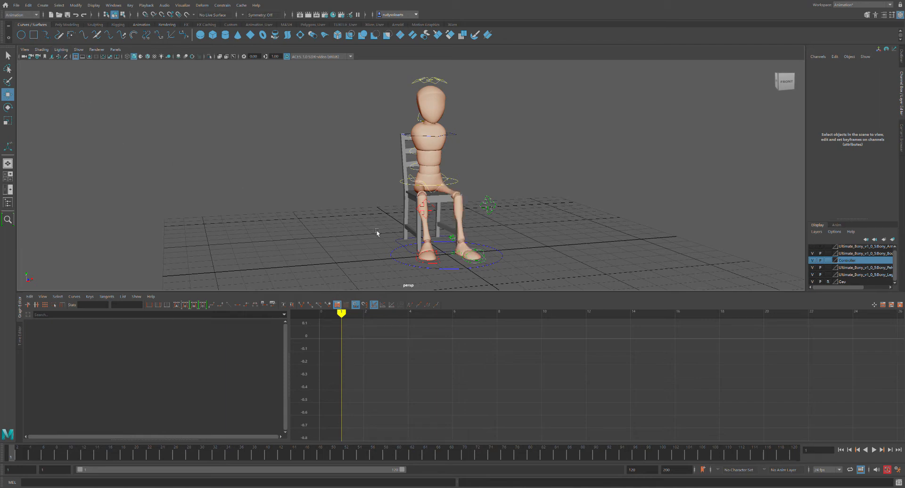
alt+drag(525, 168, 462, 162)
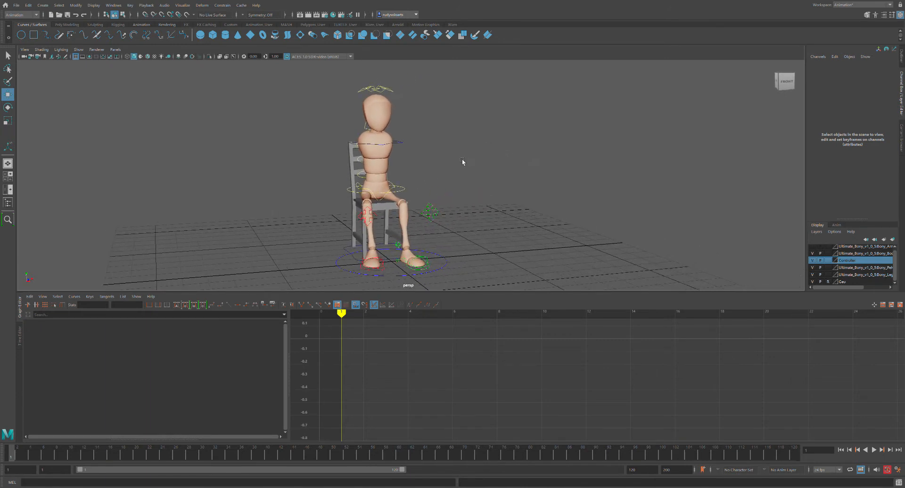
key(space)
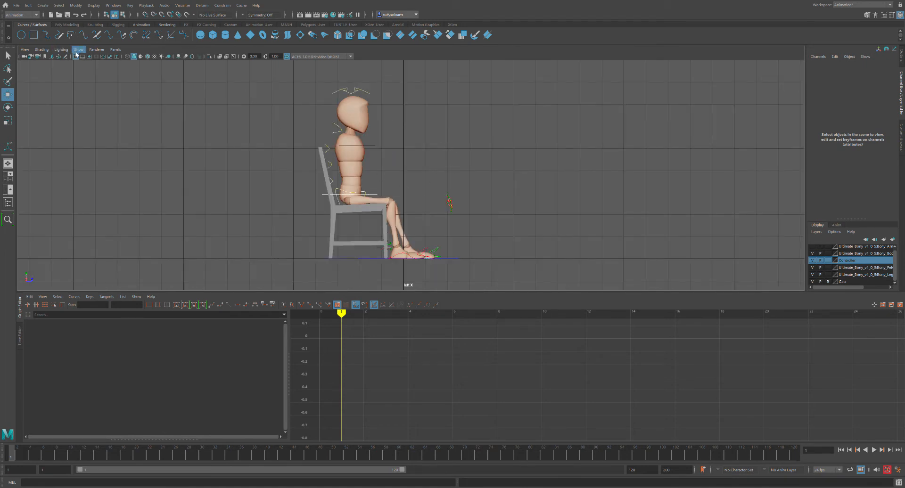
Toggle two-sided lighting off and back on in the side view.
mouse_move(59, 51)
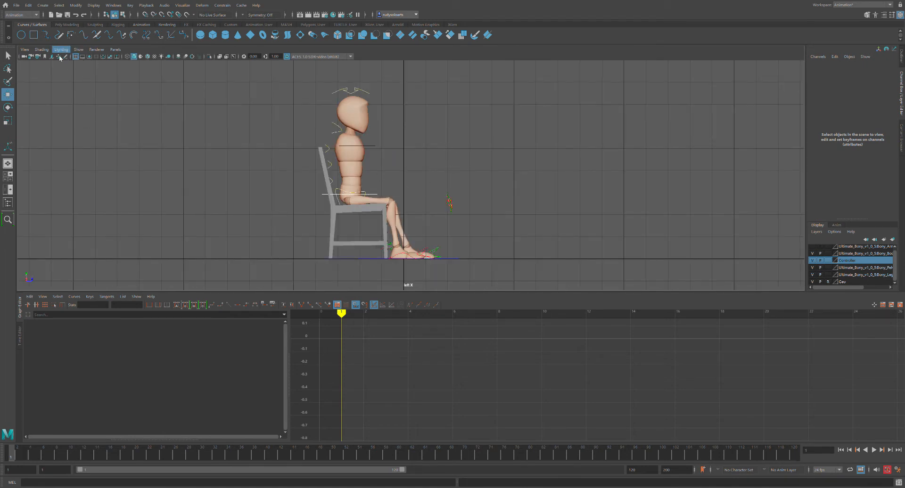
click(68, 100)
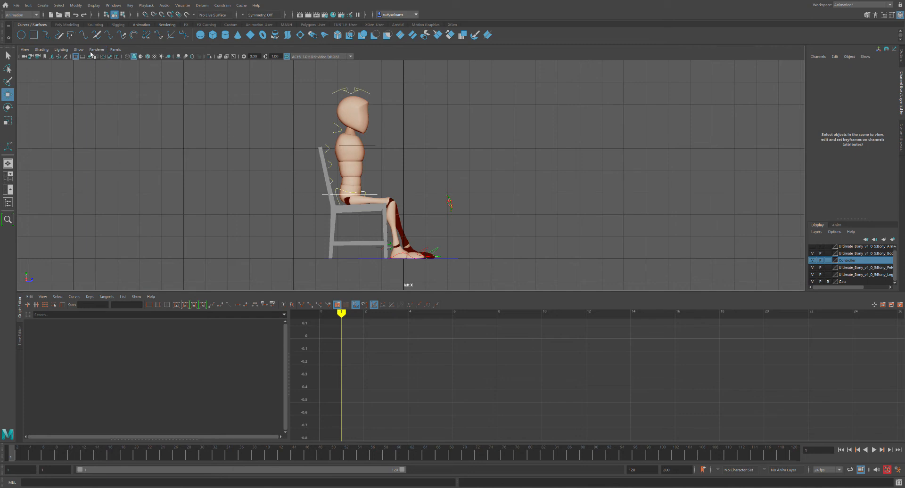
click(69, 98)
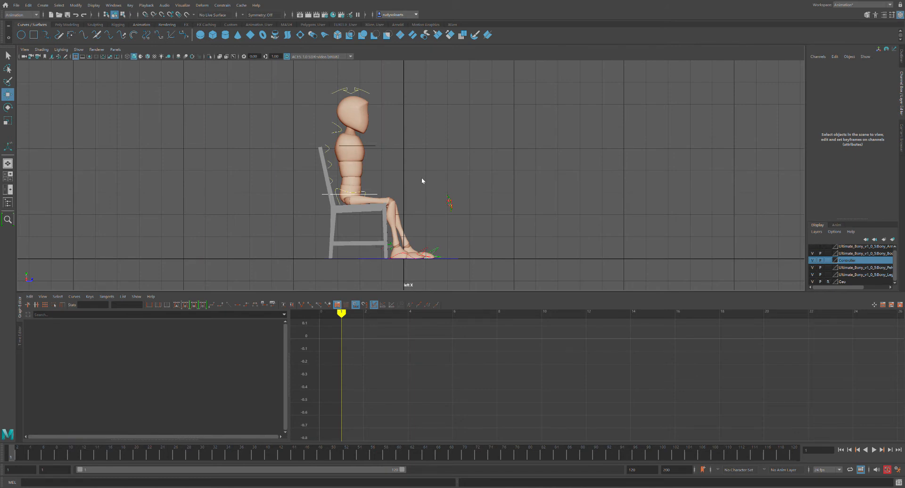
Rotate the root control back about 12 degrees and shift it so the character leans toward the chair's backrest.
mouse_move(428, 147)
alt+middle_down()
mouse_move(400, 148)
mouse_move(422, 152)
alt+middle_up()
alt+middle_drag(429, 206, 404, 178)
scroll(405, 184, up, 4)
alt+middle_drag(345, 136, 411, 183)
click(328, 191)
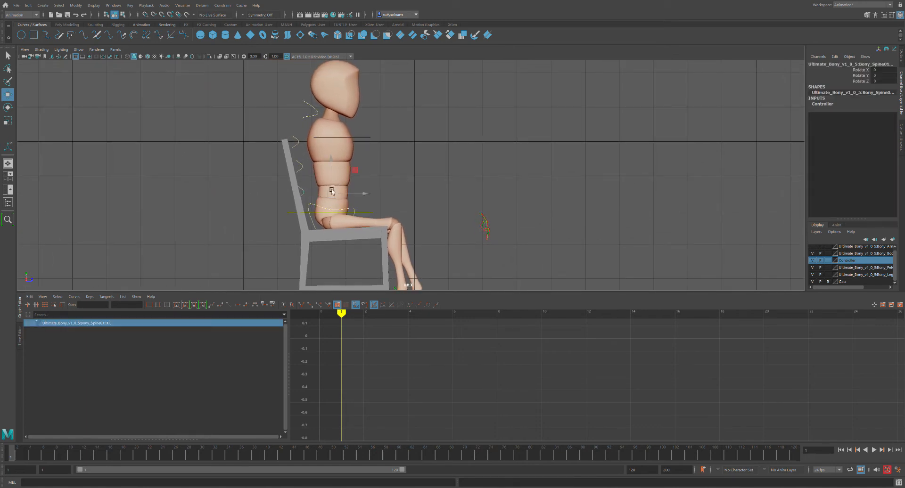
key(e)
click(385, 205)
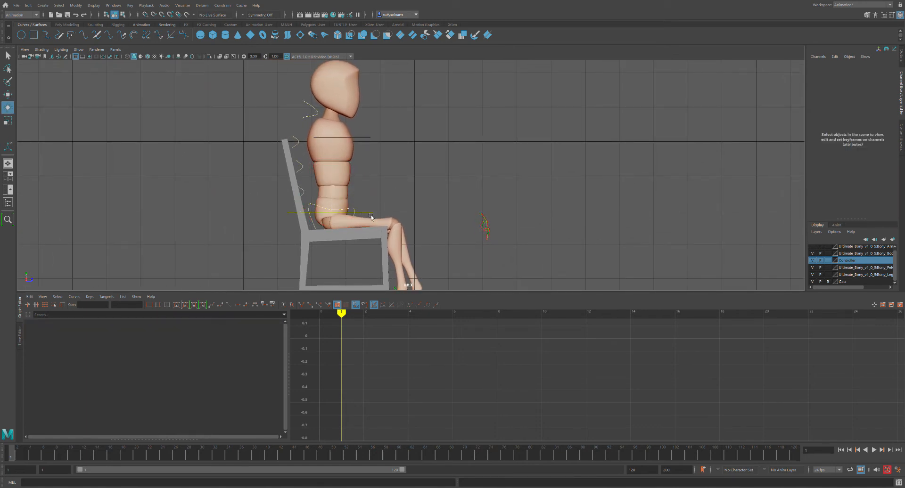
click(364, 213)
drag(367, 208, 352, 194)
key(q)
key(w)
drag(373, 214, 367, 216)
Try rotating the lowest spine control forward, and undo the rotation.
scroll(415, 169, down, 4)
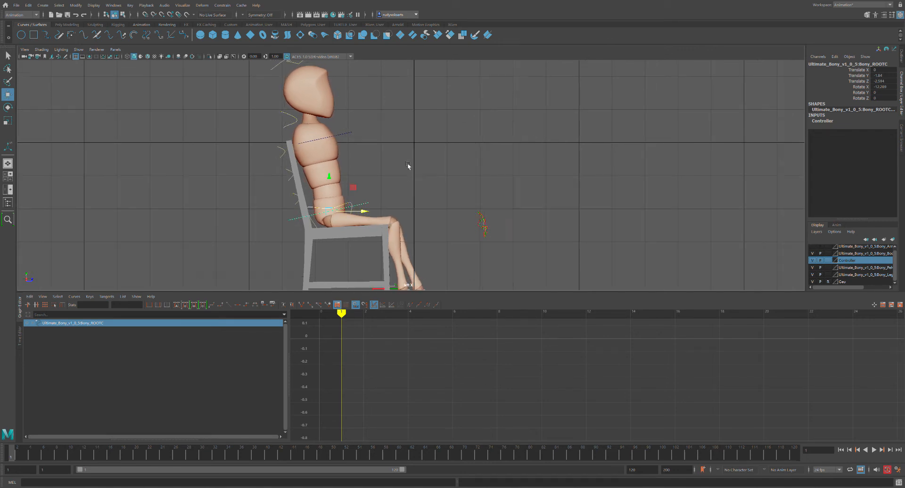
alt+middle_drag(422, 173, 402, 183)
scroll(325, 192, up, 3)
alt+middle_drag(385, 150, 434, 134)
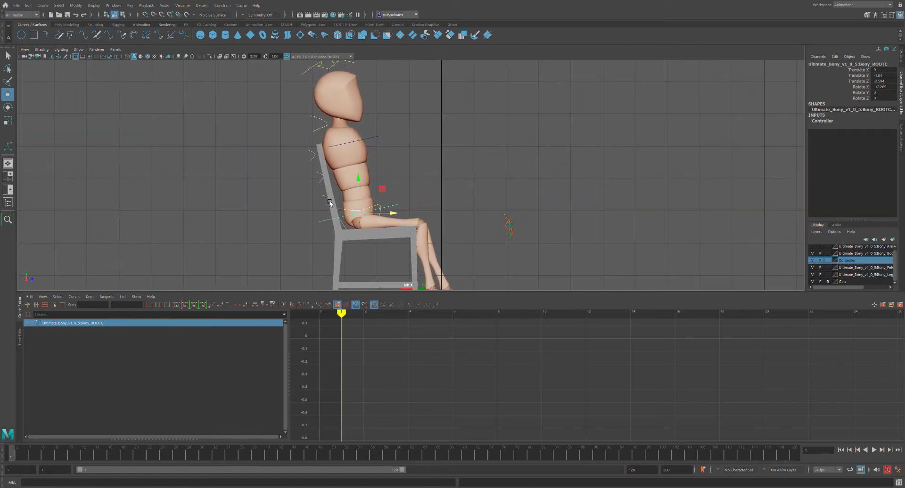
click(330, 202)
click(353, 188)
key(e)
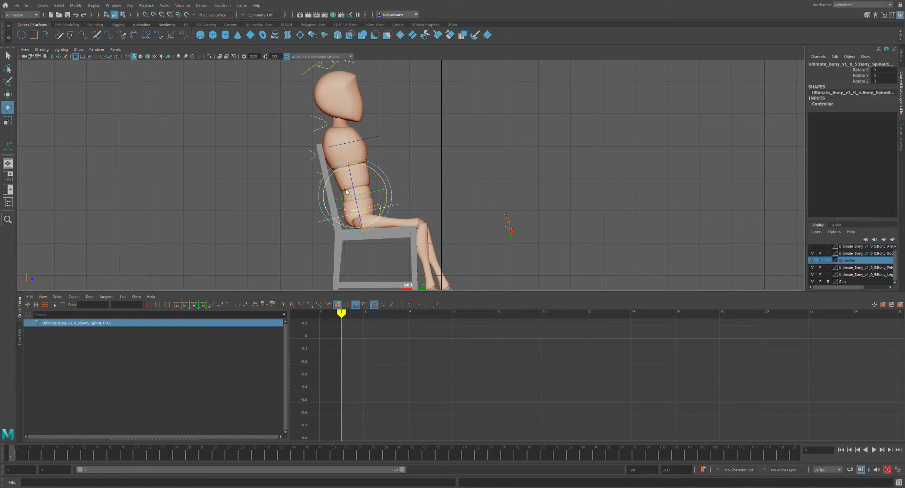
drag(366, 179, 380, 174)
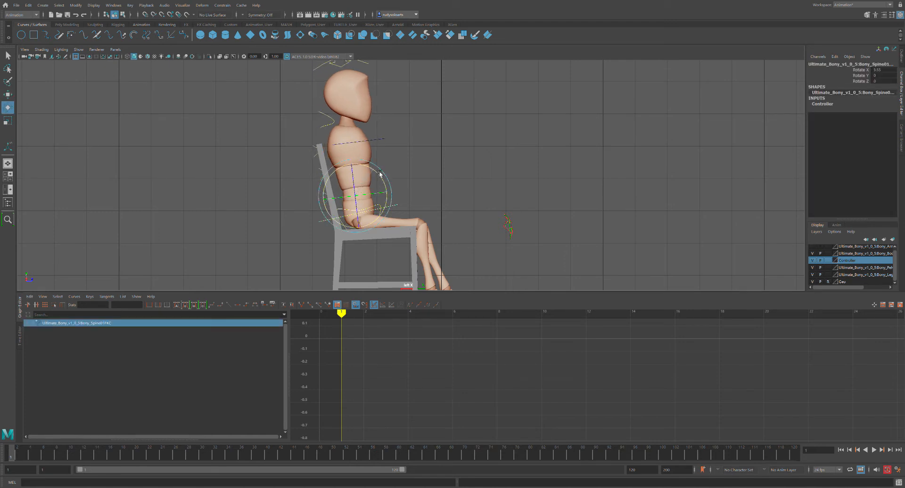
key(ctrl+z)
Lean the root control farther back, to a Rotate X of about -21 degrees.
click(418, 163)
click(392, 206)
drag(392, 207, 389, 197)
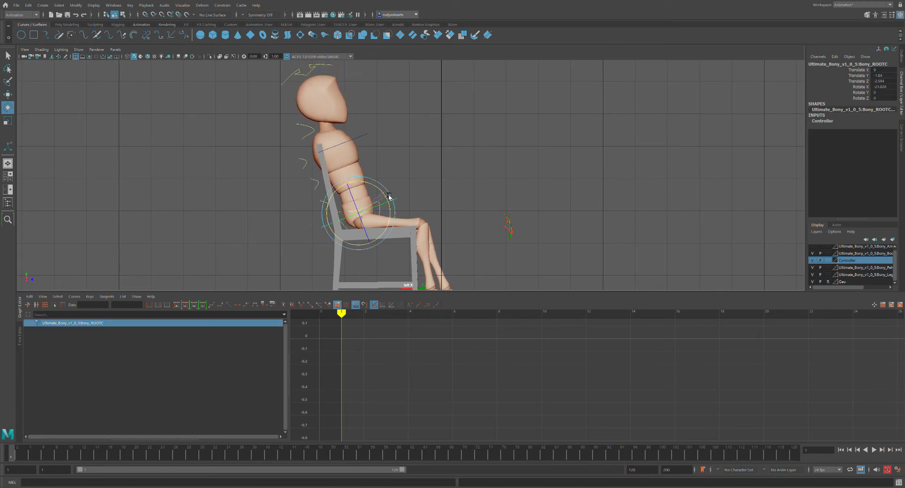
click(408, 159)
Rotate the middle and upper spine controls forward, to Rotate X values of about 9 and 10 degrees, so the torso sits more upright.
click(332, 185)
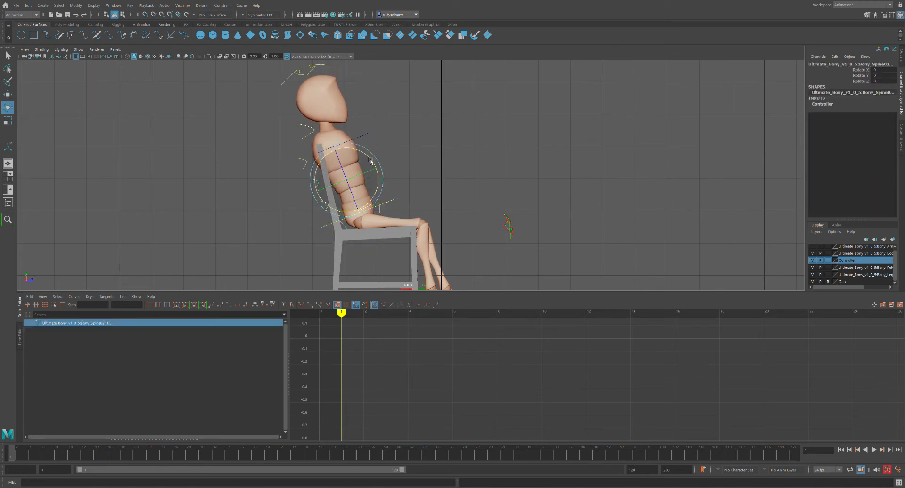
drag(373, 156, 377, 159)
click(308, 157)
drag(373, 147, 375, 151)
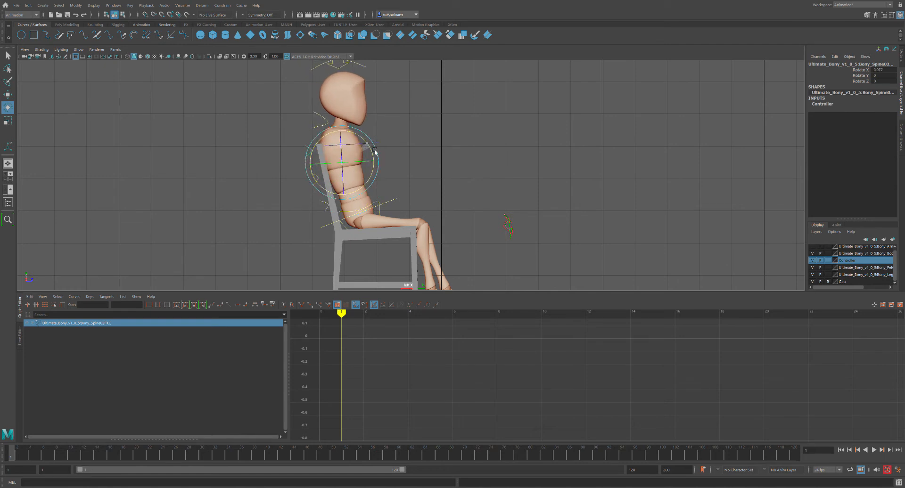
click(413, 156)
Try selecting the head, neck, spine, hip and root controls together, and clear the selection.
scroll(415, 170, down, 3)
alt+middle_drag(467, 168, 423, 145)
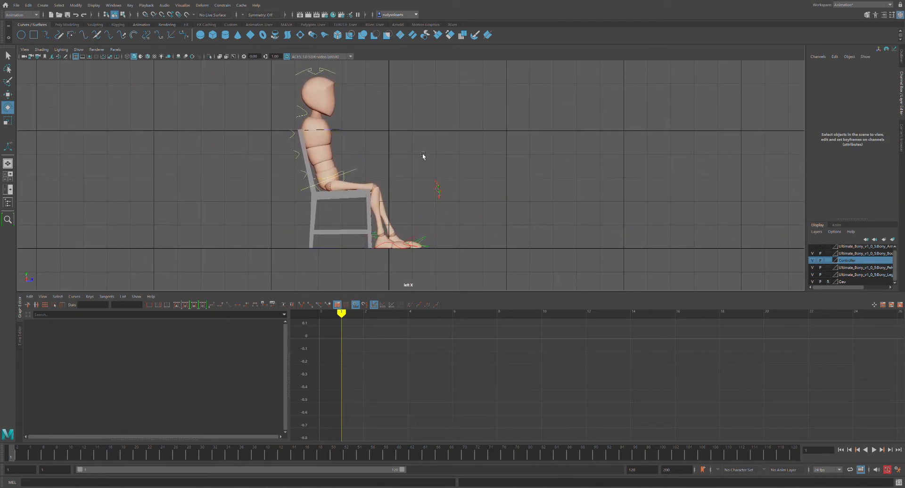
scroll(424, 120, down, 1)
alt+middle_drag(424, 120, 421, 161)
scroll(421, 161, down, 1)
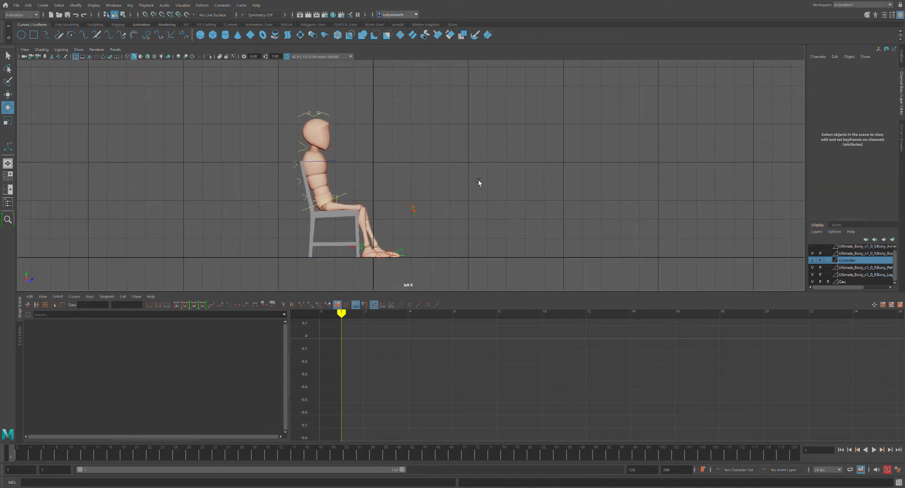
alt+middle_drag(477, 170, 428, 166)
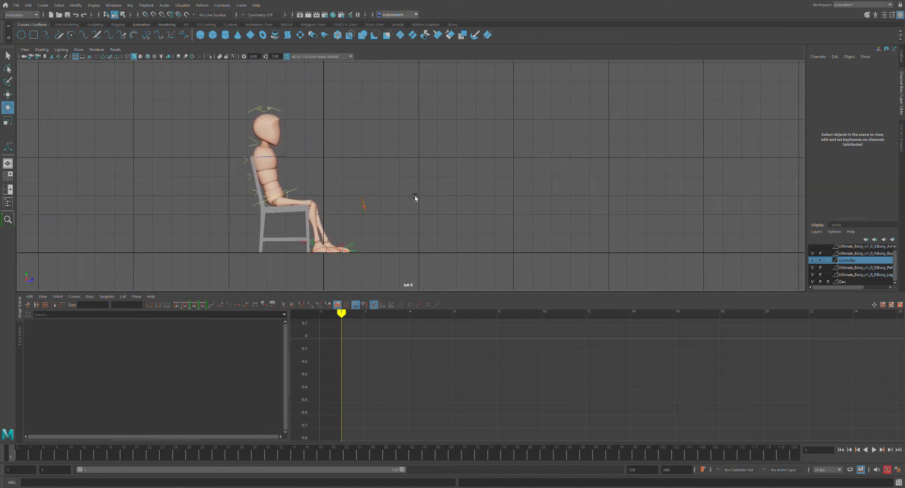
alt+middle_drag(434, 204, 473, 190)
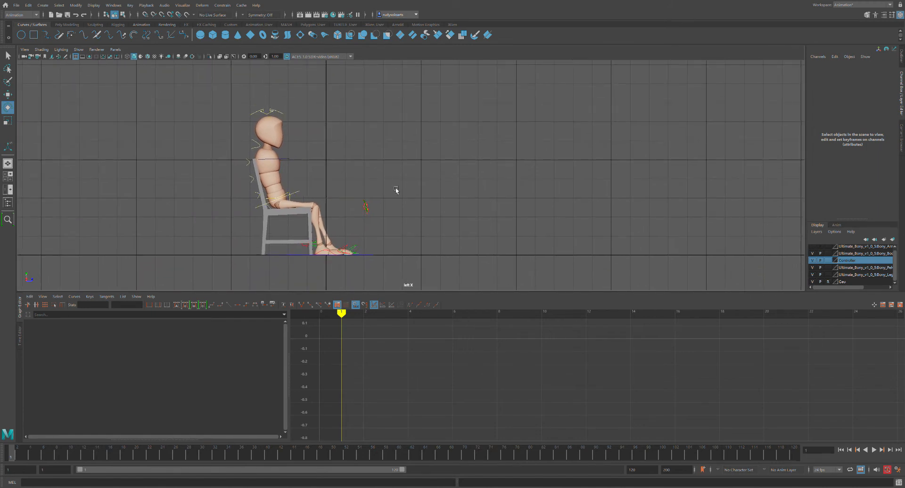
click(278, 115)
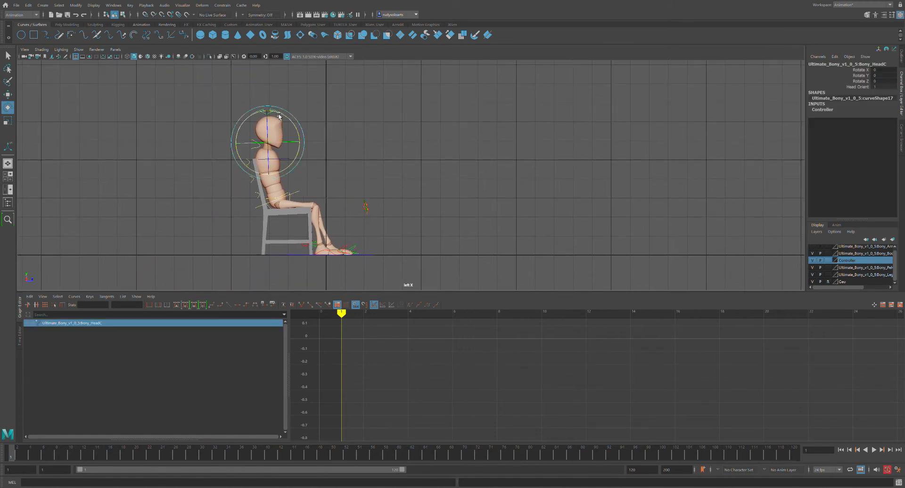
key(w)
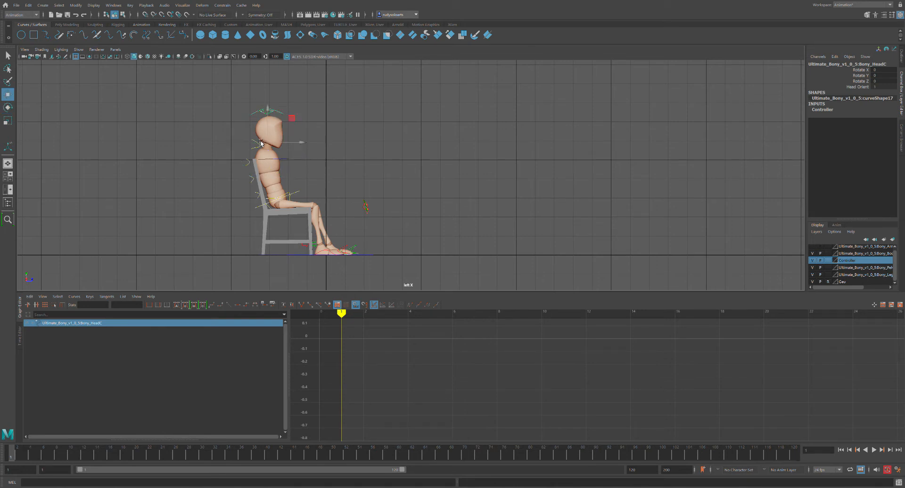
shift+click(263, 147)
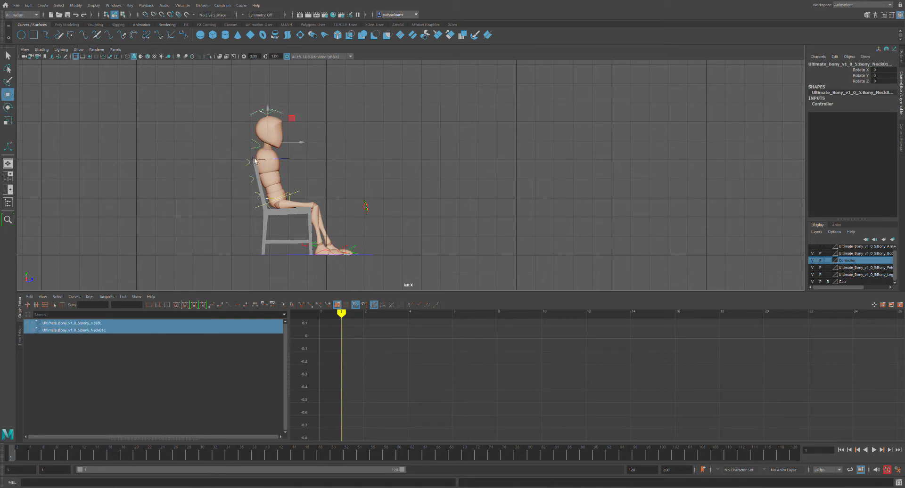
shift+click(256, 162)
shift+click(258, 181)
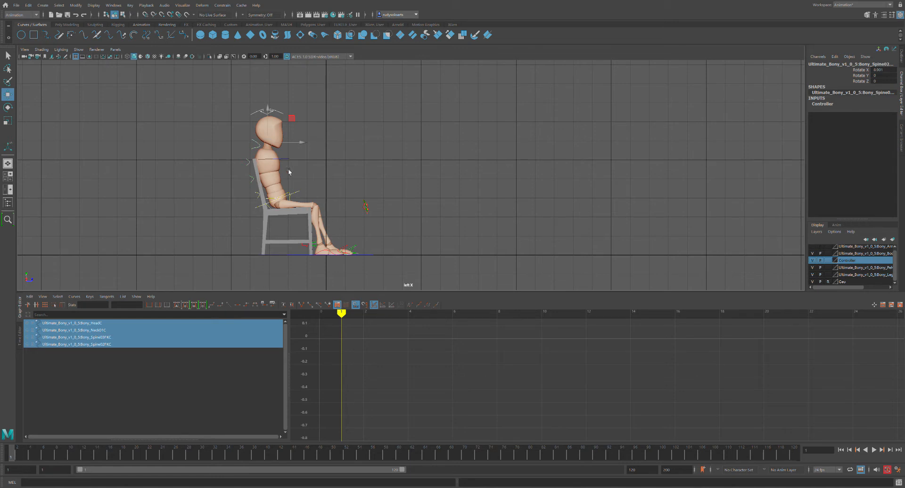
shift+click(291, 164)
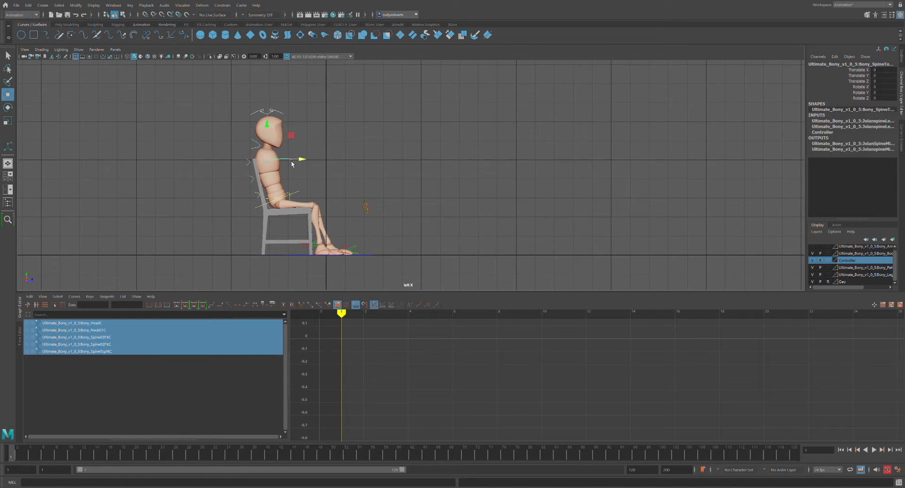
shift+click(264, 196)
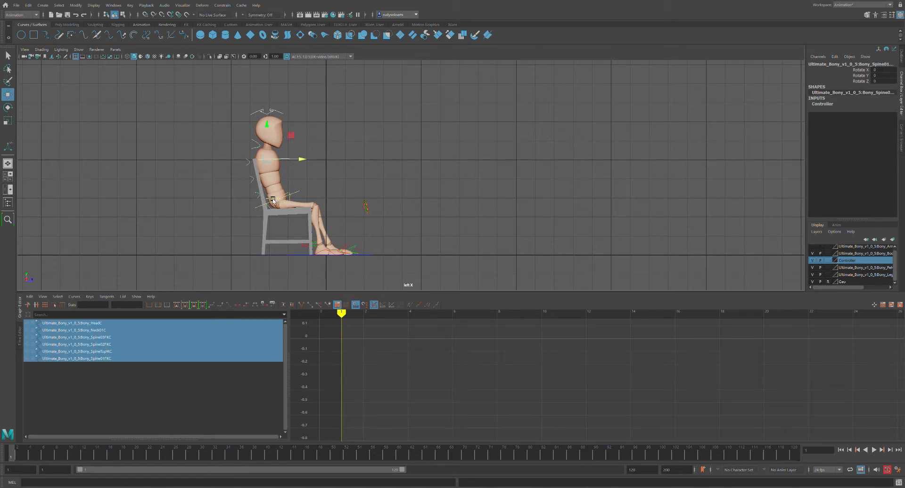
shift+click(274, 202)
shift+click(302, 197)
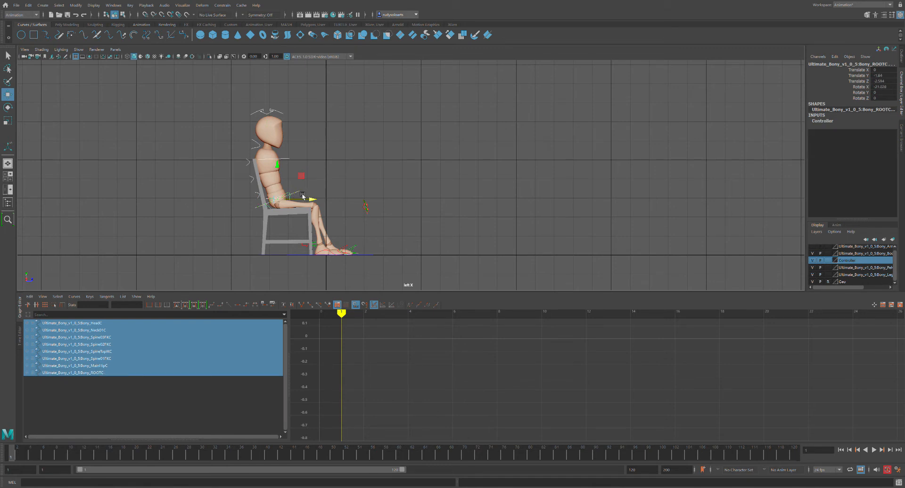
click(365, 165)
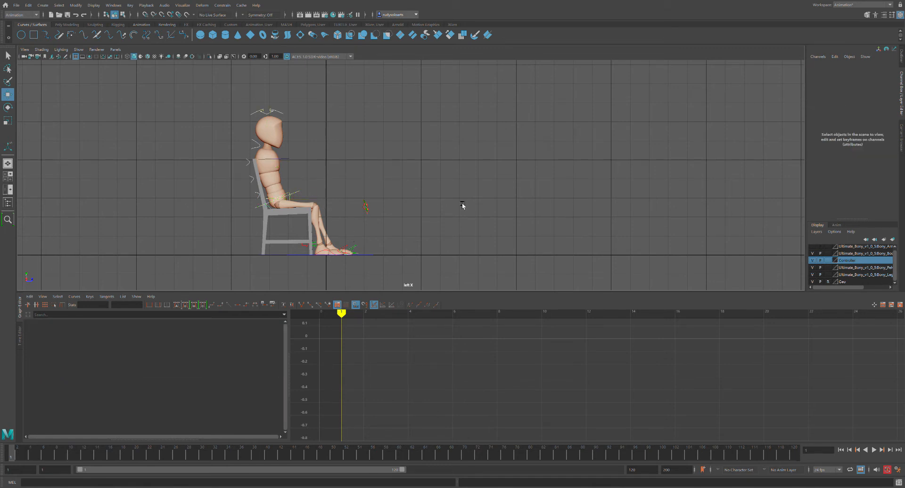
Select the head, neck, spine, hip, root, foot, toe and knee controls and key the seated pose on frame 1.
click(862, 291)
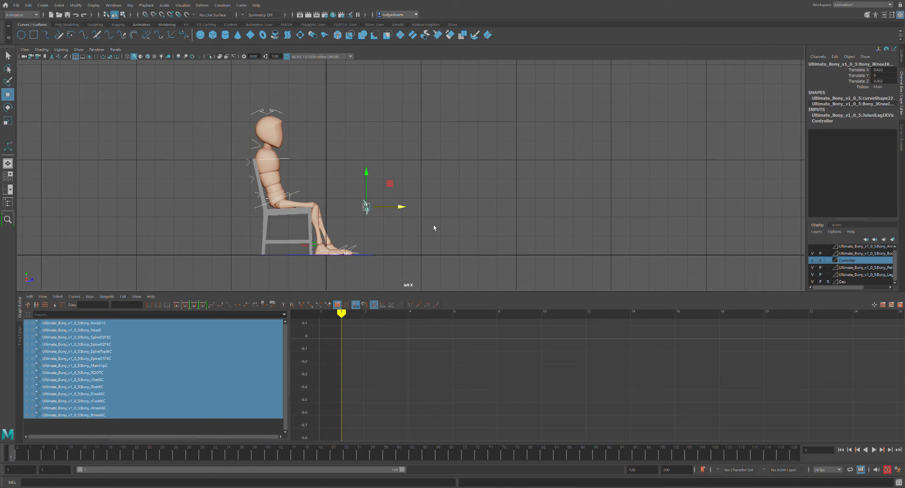
key(s)
click(444, 178)
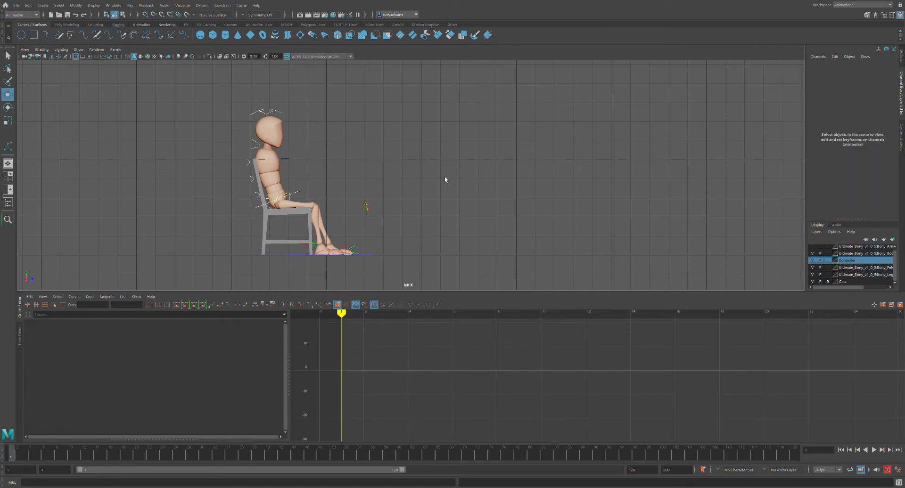
Play back and scrub the opening frames with the head control selected to check its keys and the seated pose.
key(alt+v)
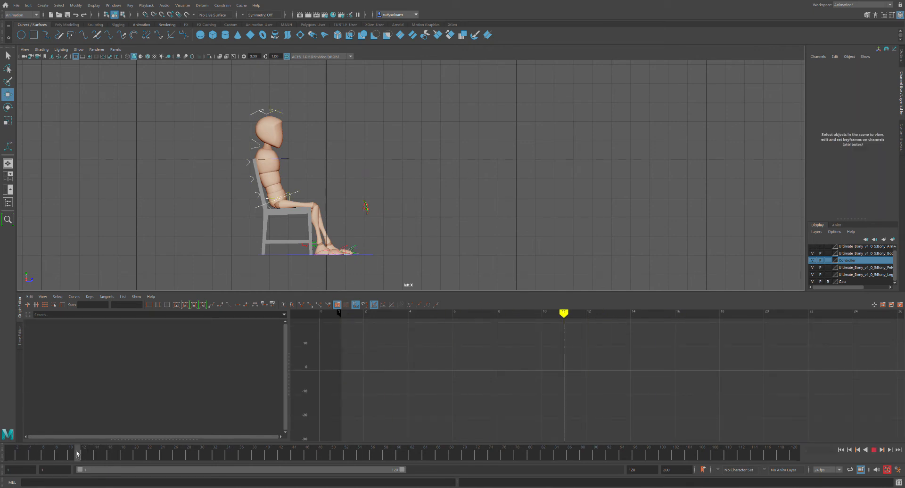
drag(92, 449, 5, 446)
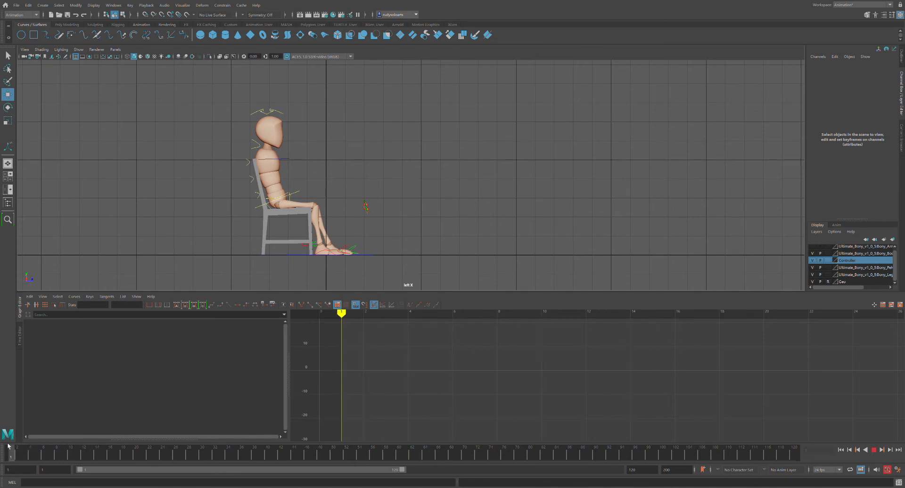
click(278, 115)
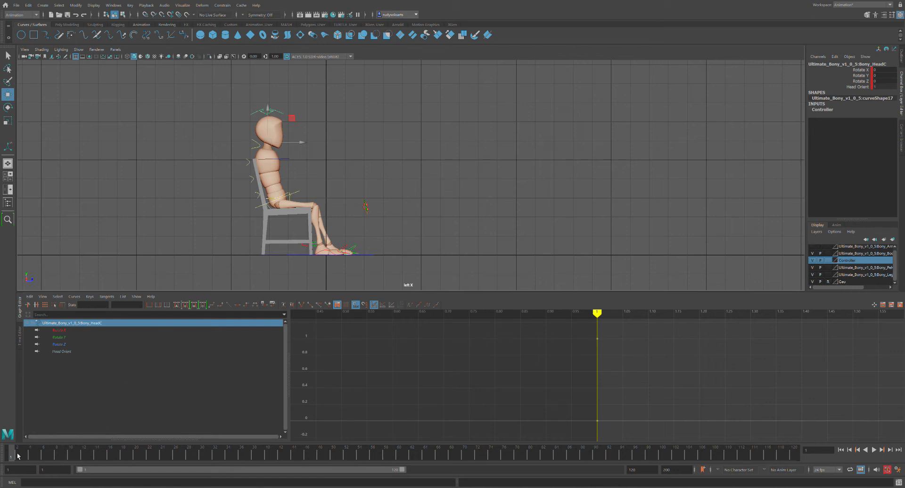
drag(17, 456, 12, 456)
key(alt+v)
key(alt+v)
scroll(390, 188, up, 2)
alt+middle_drag(268, 149, 309, 148)
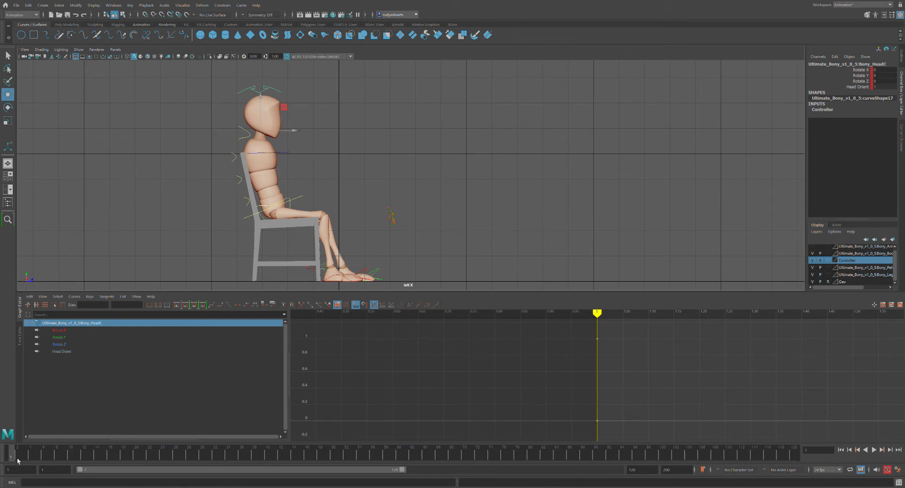
key(alt+v)
key(alt+v)
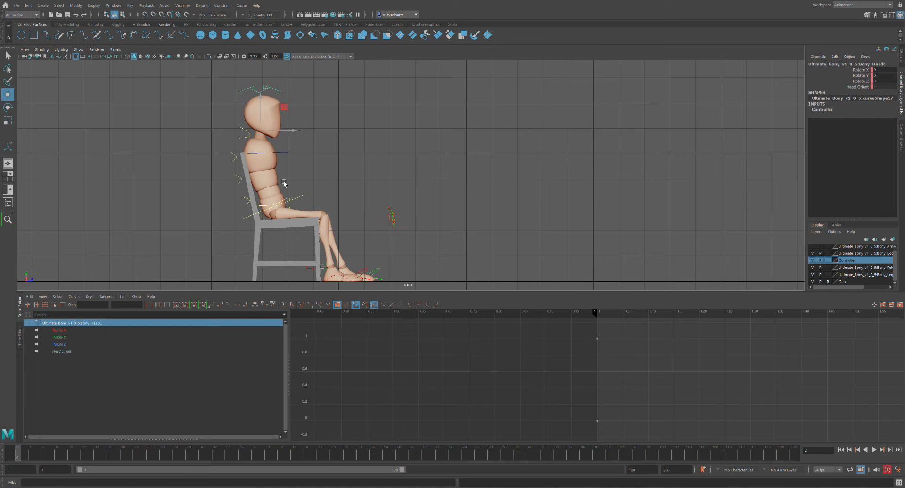
On frame 2, rotate the upper spine control forward to a Rotate X of about 12.7 degrees.
click(304, 203)
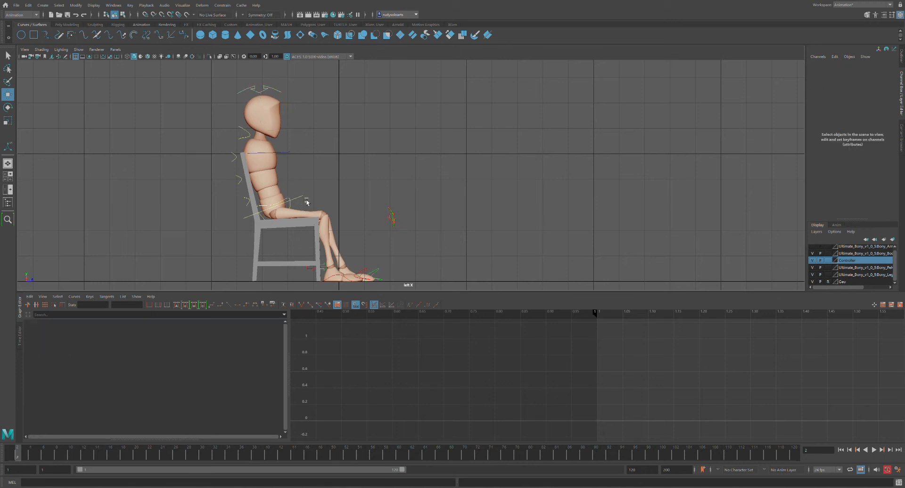
click(243, 181)
key(e)
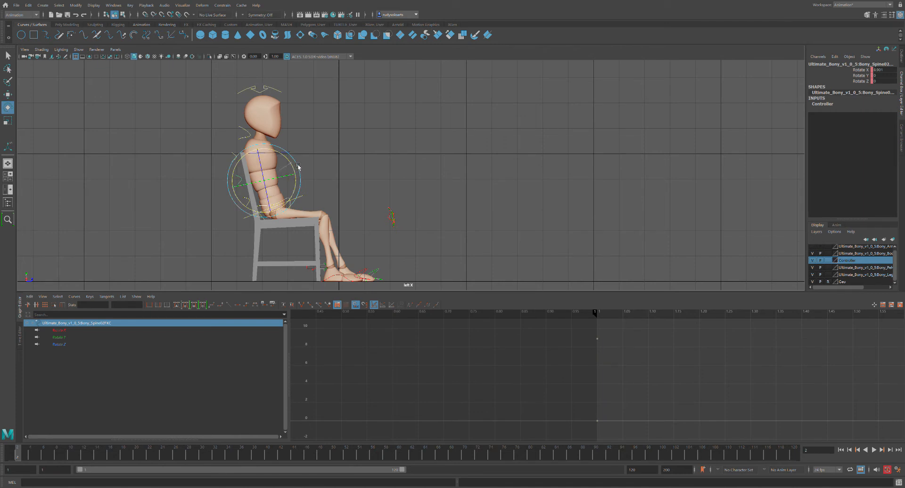
click(250, 162)
click(238, 156)
drag(284, 140, 285, 141)
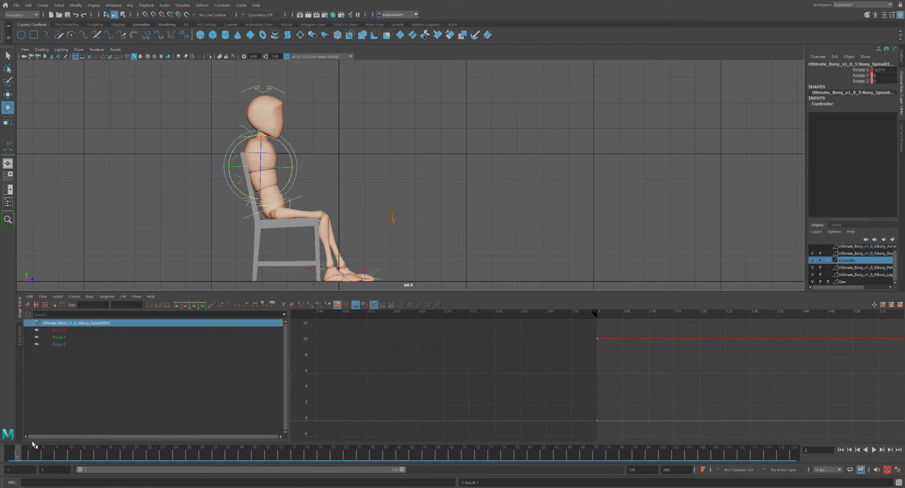
On frame 3, rotate the middle and upper spine controls farther forward, and play back the motion from frame 1.
drag(14, 456, 28, 451)
click(324, 141)
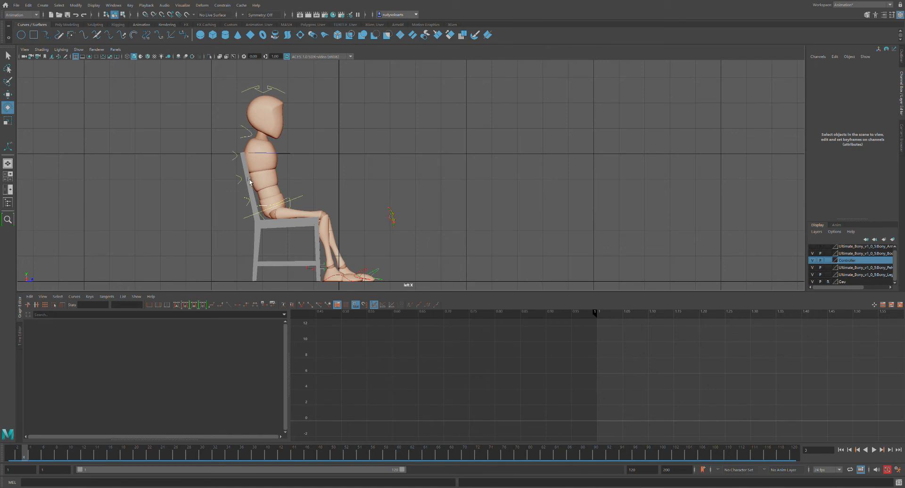
click(248, 183)
drag(297, 166, 302, 172)
click(319, 153)
click(247, 155)
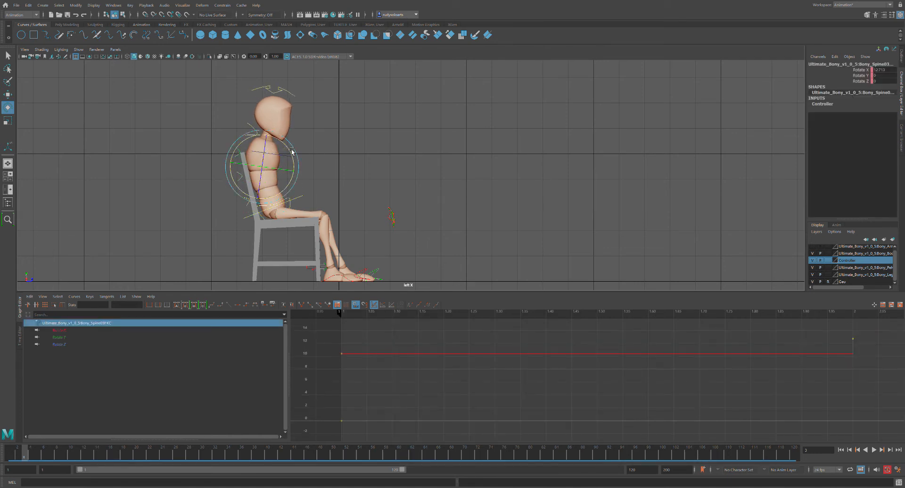
key(alt+v)
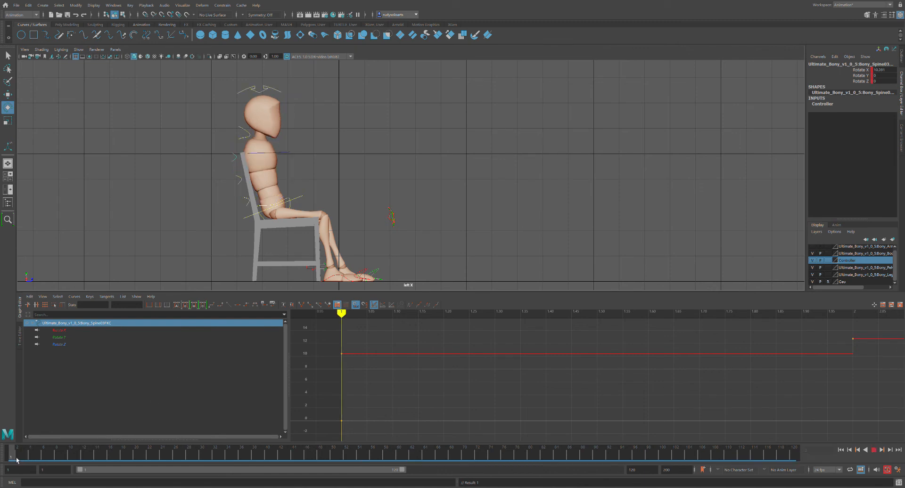
drag(31, 461, 11, 459)
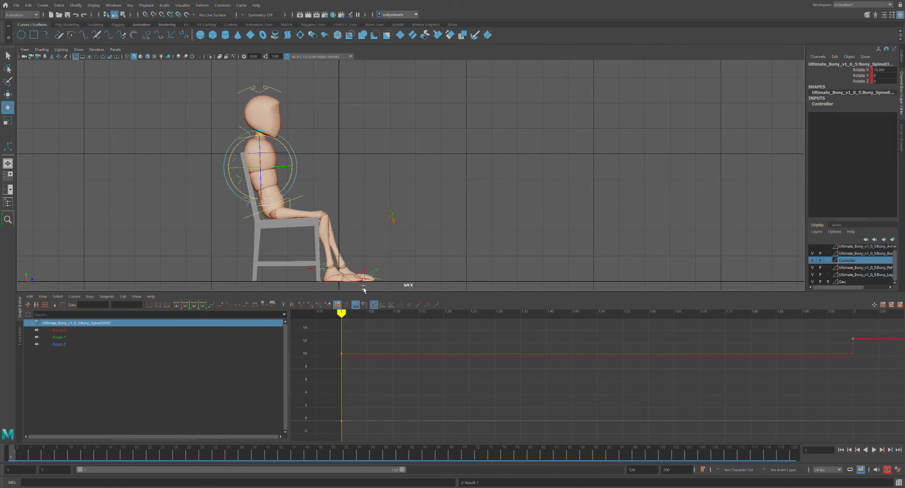
Try rotating the root control forward on frame 1, and undo the rotation.
click(305, 202)
click(305, 200)
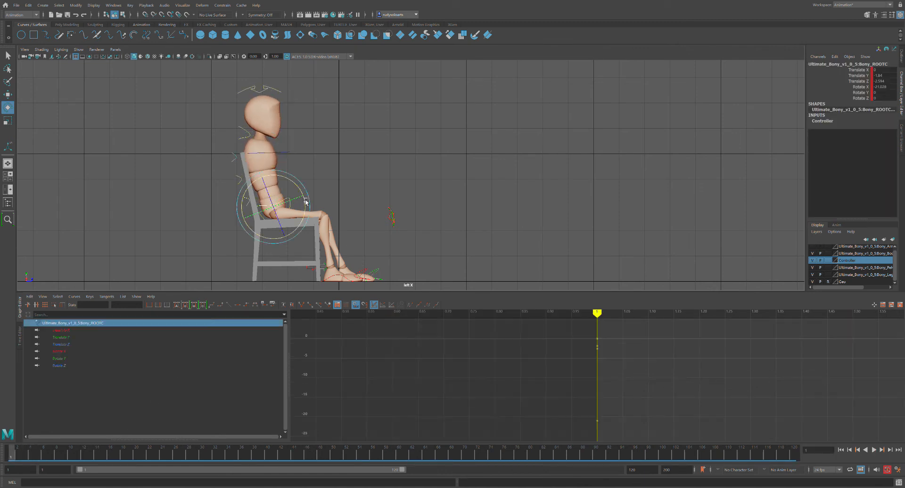
drag(309, 193, 309, 194)
key(s)
key(ctrl+z)
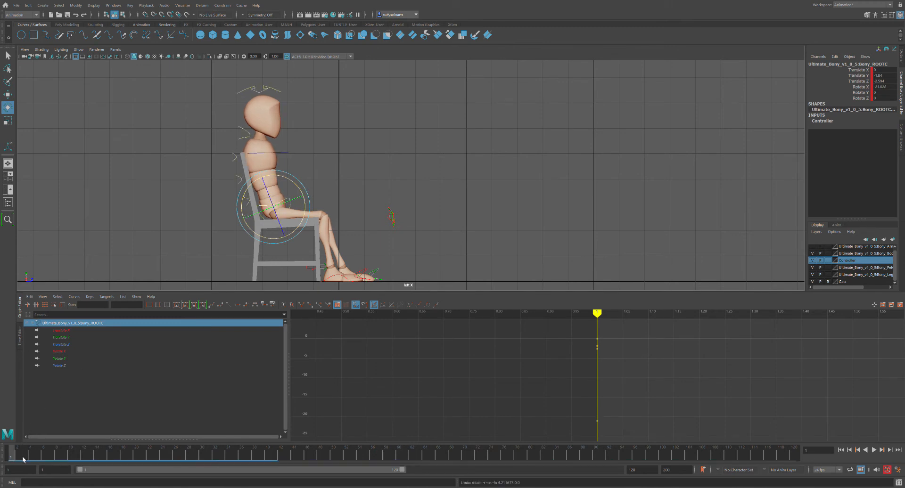
On frame 3, rotate the root control forward to a Rotate X of about -17 degrees.
drag(16, 455, 28, 457)
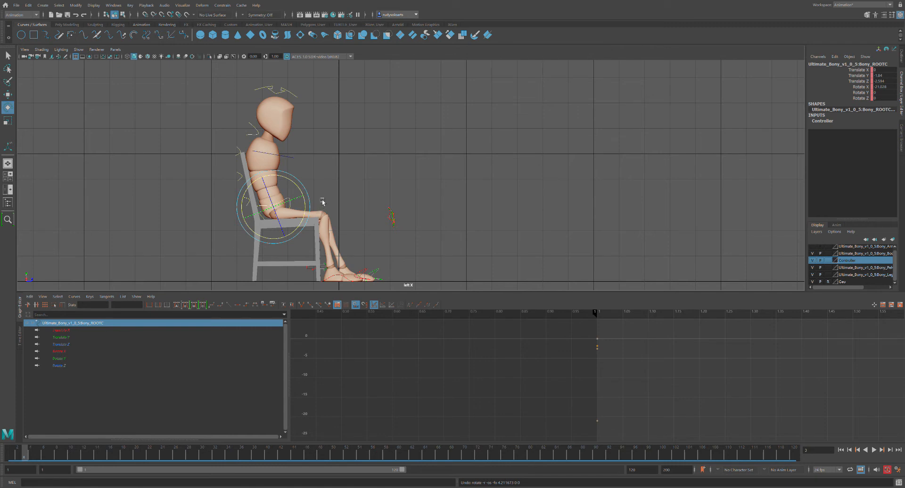
drag(308, 193, 310, 195)
click(215, 245)
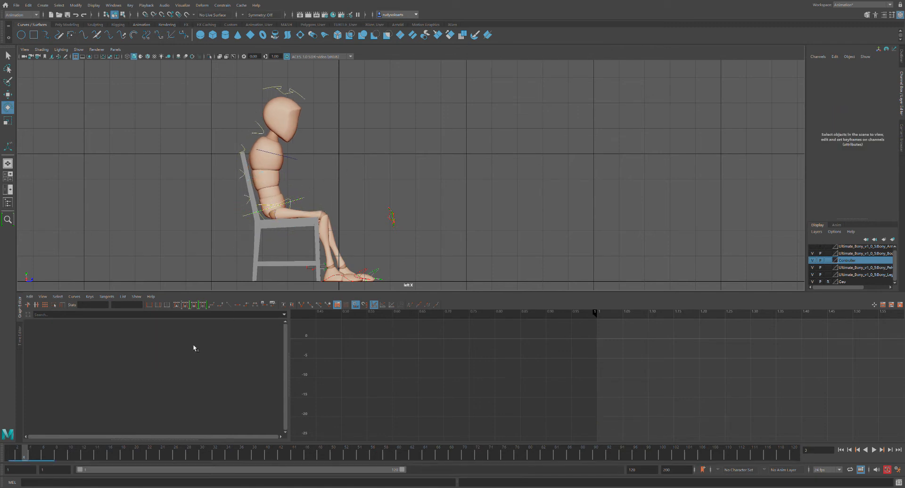
Play back the opening frames and examine the forward lean and the root control's animation curves.
key(alt+v)
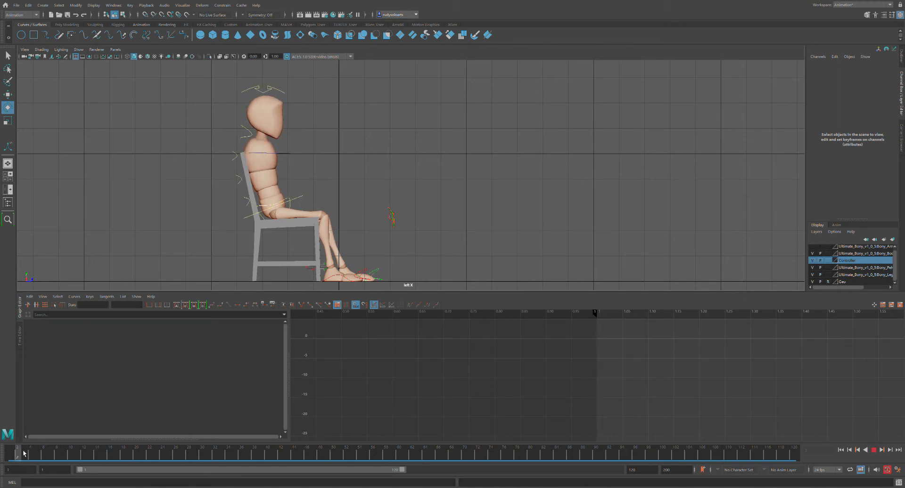
key(alt+v)
click(303, 201)
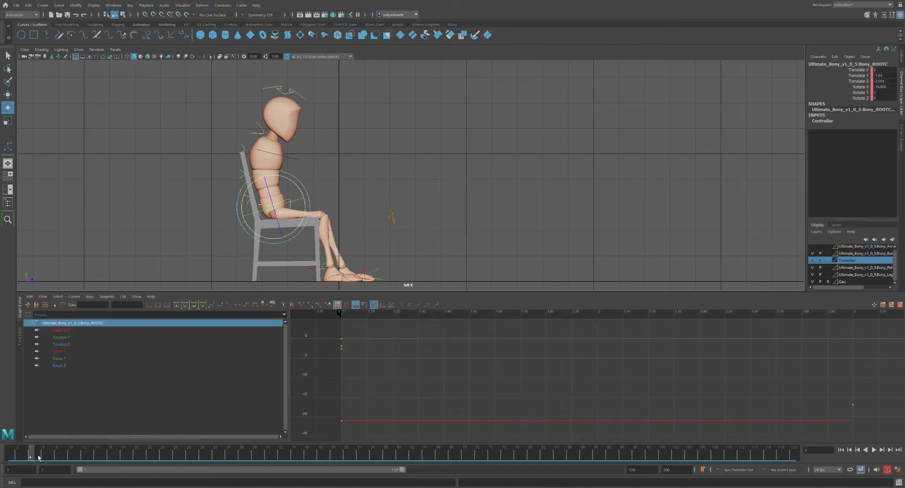
key(alt+v)
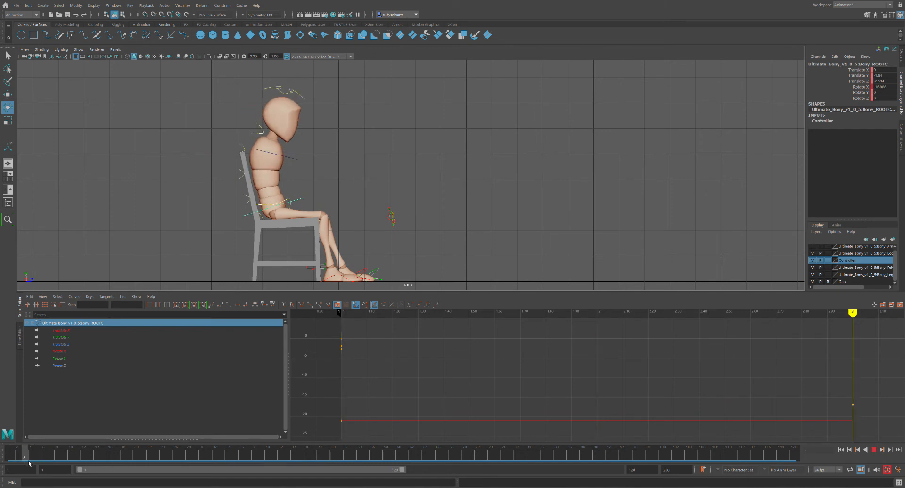
Play back the opening frames from frame 1 repeatedly and examine the forward lean.
key(Escape)
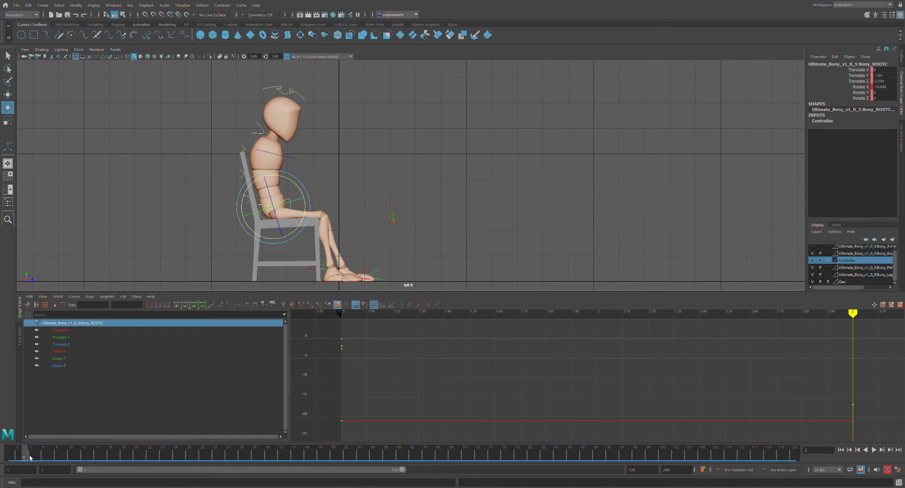
click(11, 455)
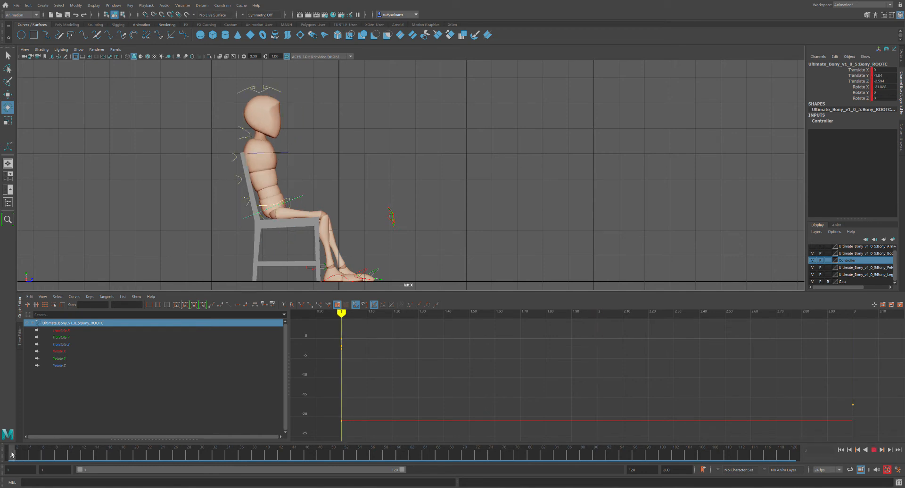
mouse_move(11, 455)
mouse_down()
mouse_move(353, 460)
mouse_move(556, 473)
mouse_move(807, 466)
mouse_move(12, 455)
mouse_up()
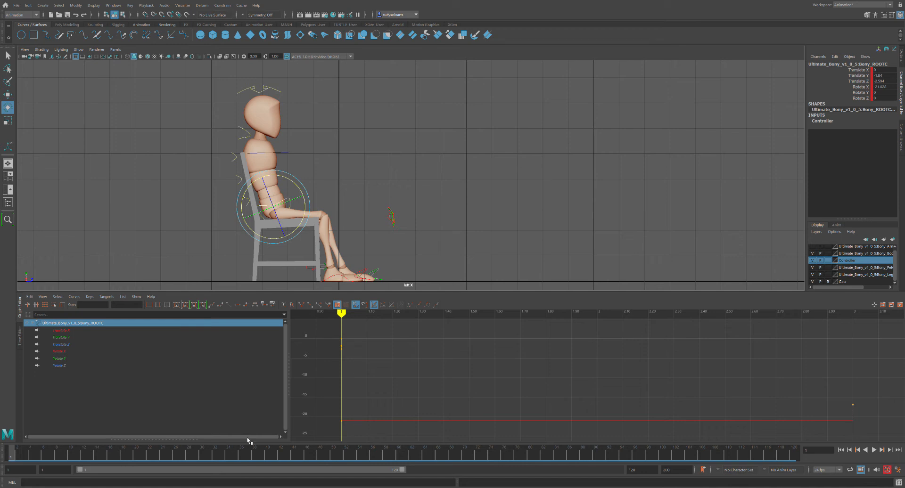
key(alt+v)
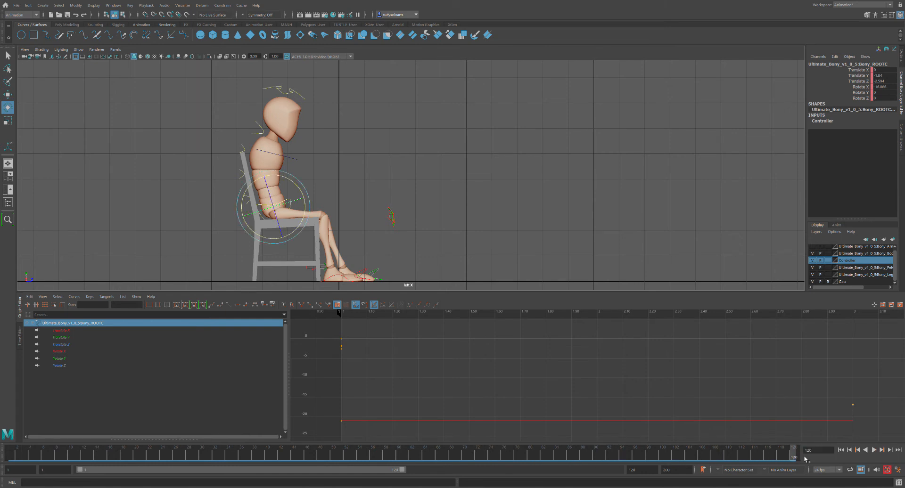
key(alt+v)
drag(17, 447, 5, 447)
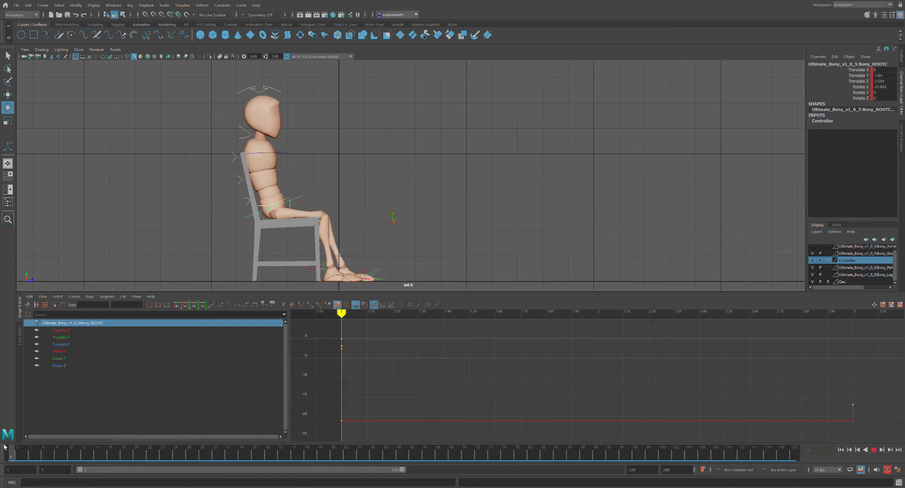
key(alt+v)
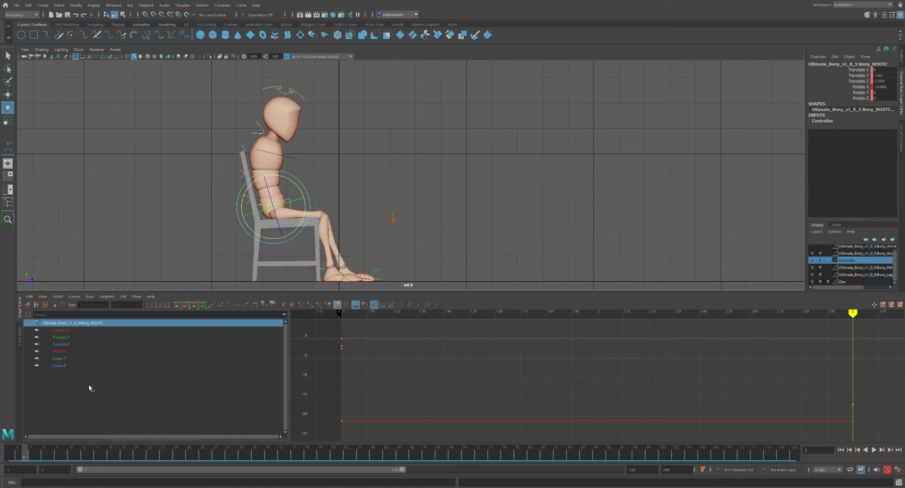
Undo the root control's forward rotation on frame 3.
click(388, 175)
key(ctrl+z)
key(ctrl+z)
key(ctrl+z)
key(ctrl+z)
key(ctrl+z)
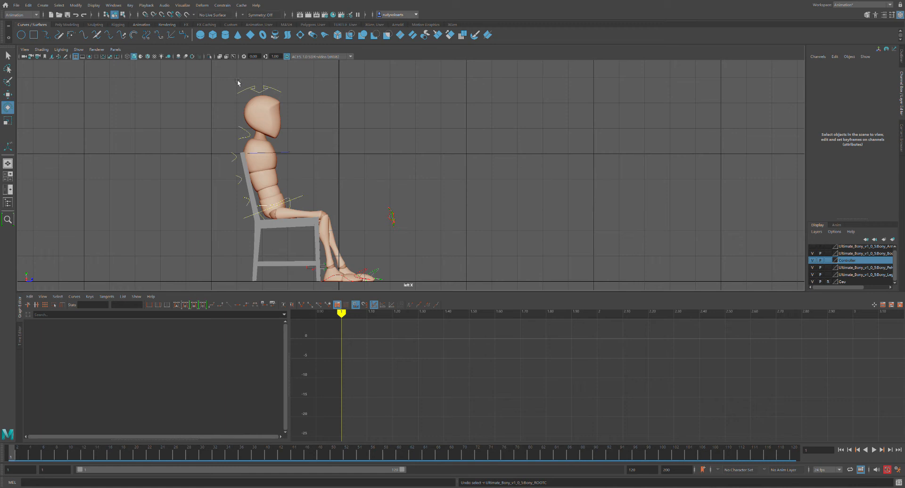
Select all the rig's controls, delete their keys on frames 2 and 3, and play back the timeline to check.
click(256, 101)
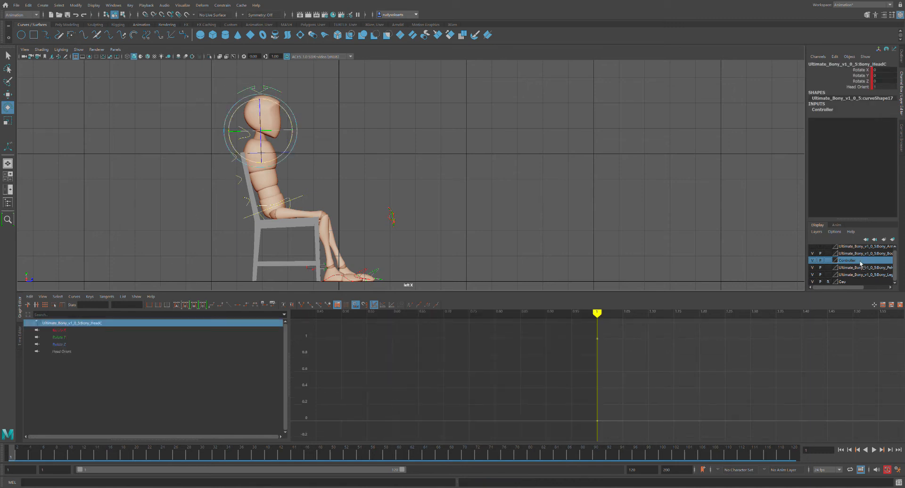
click(861, 286)
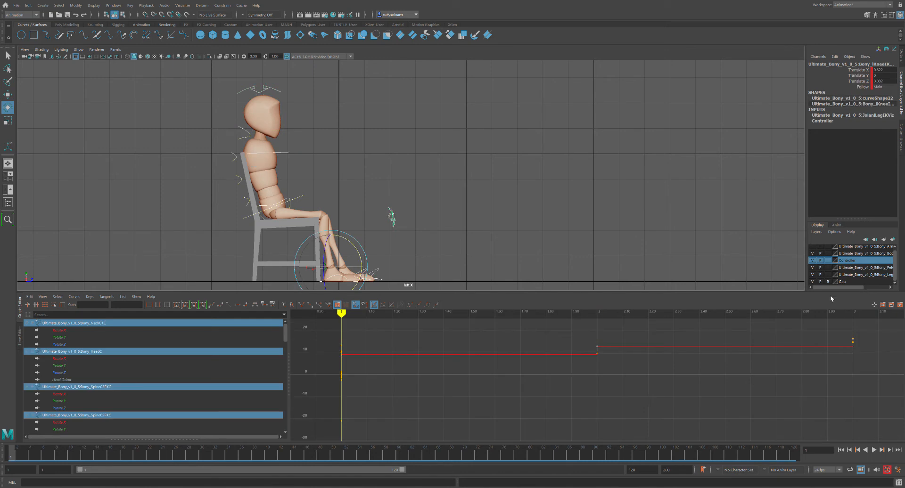
click(19, 457)
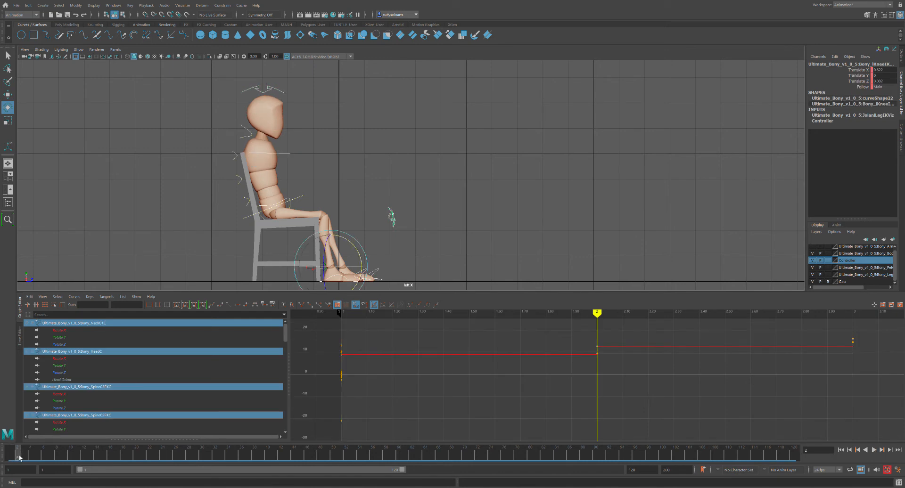
click(28, 329)
click(26, 455)
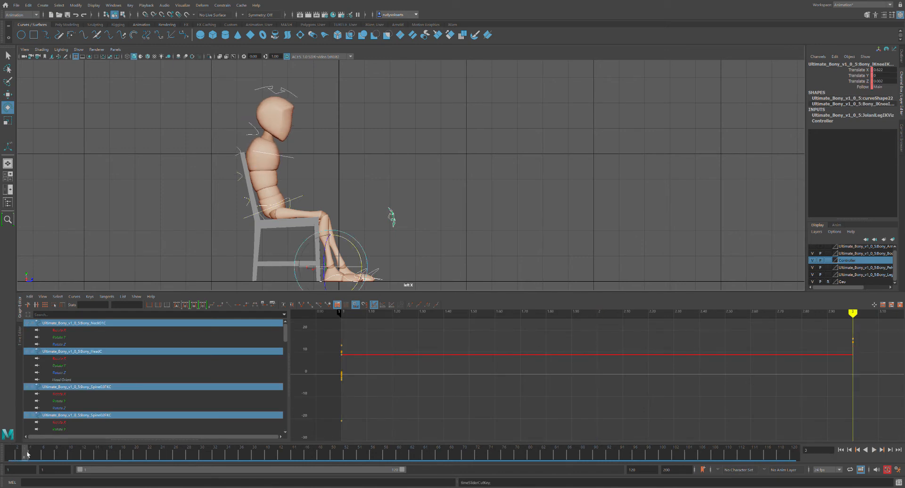
click(39, 323)
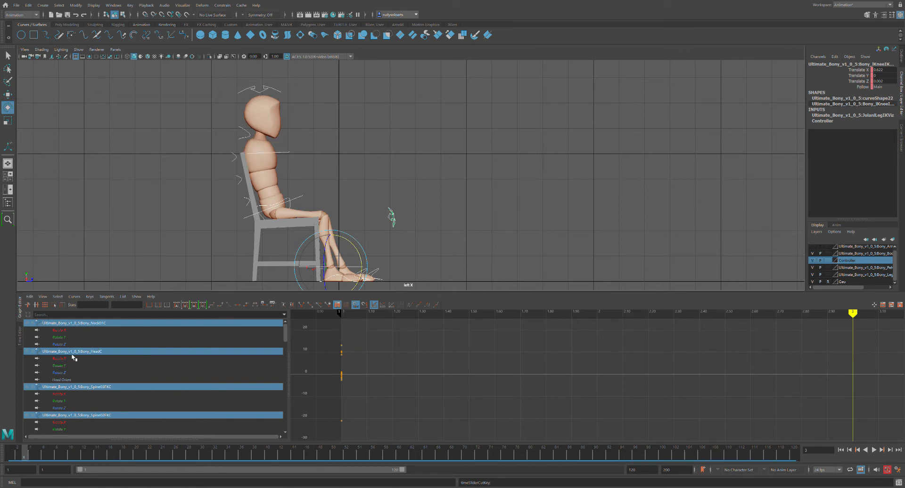
key(alt+v)
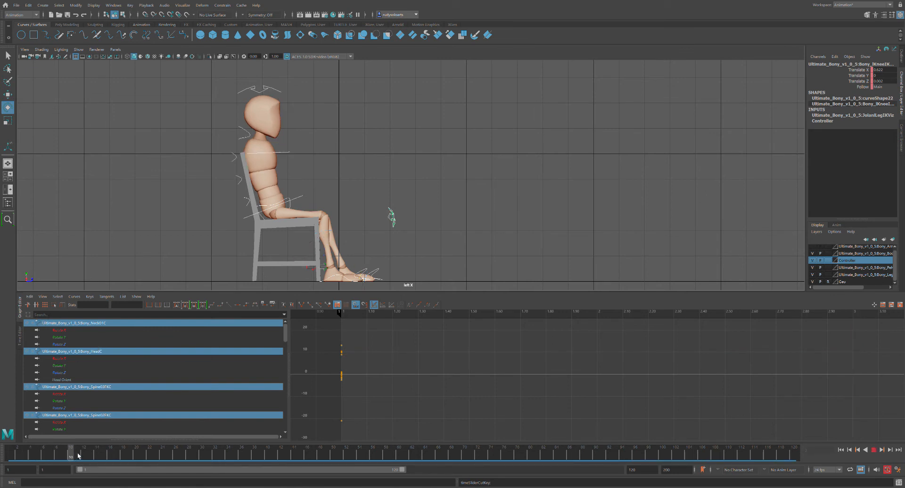
key(alt+v)
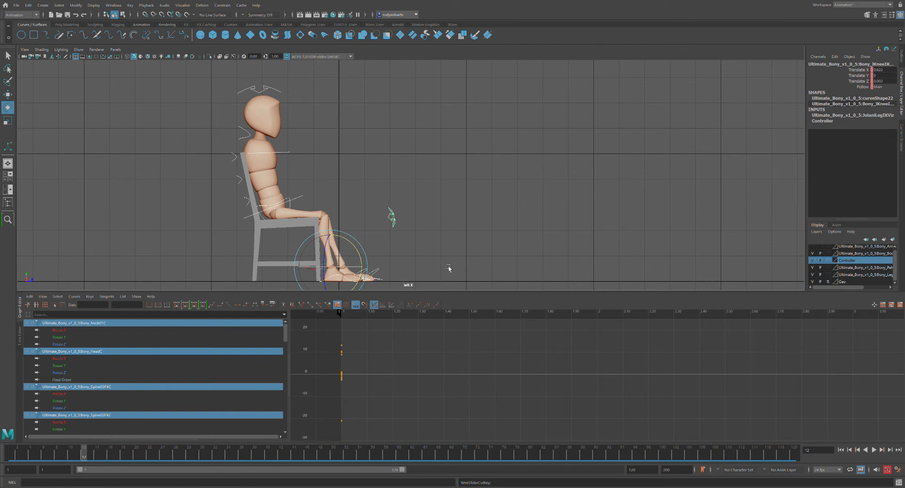
Return to frame 1, select all the rig's controls to review the starting pose, and advance the timeline to frame 12.
click(321, 176)
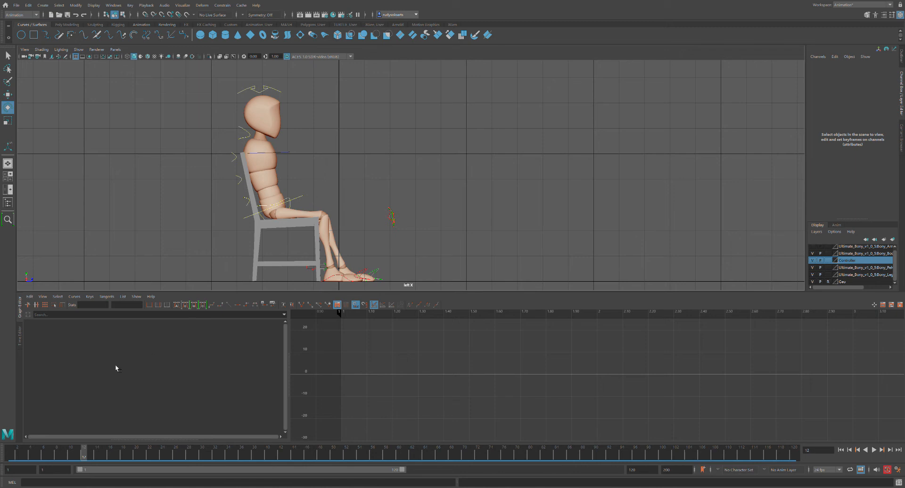
drag(68, 465, 9, 464)
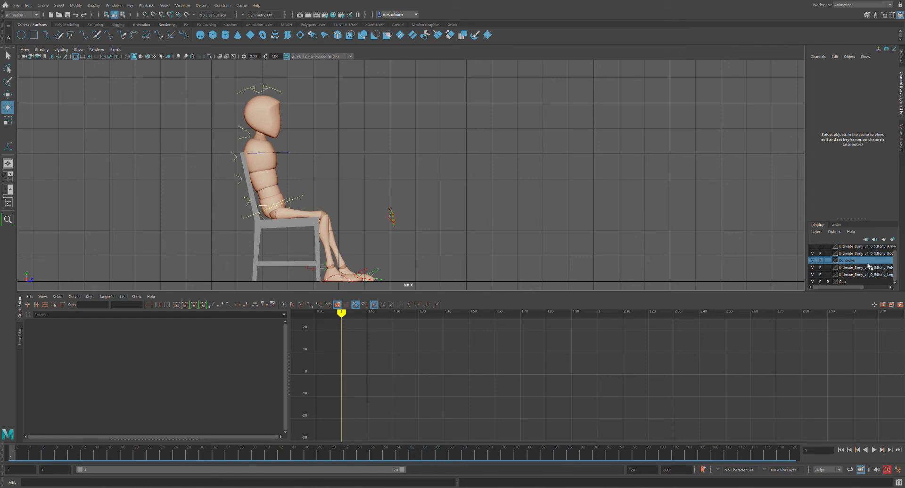
click(857, 288)
scroll(393, 197, down, 2)
alt+middle_drag(493, 191, 471, 176)
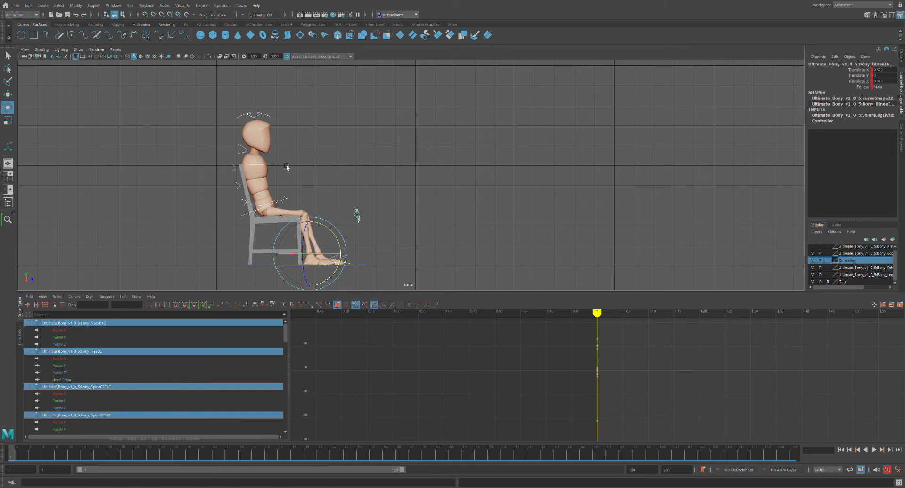
key(alt+v)
drag(93, 464, 89, 462)
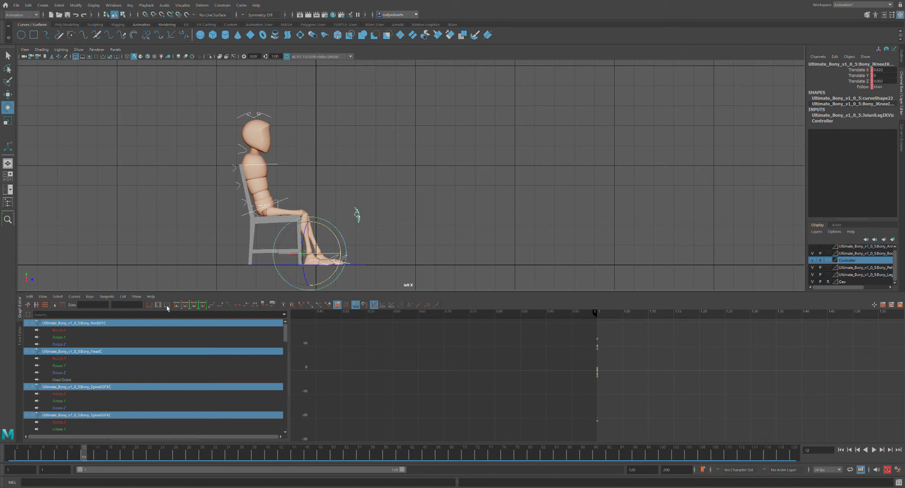
On frame 12, rotate the root control forward to a Rotate X of about 20 degrees.
click(324, 186)
scroll(305, 189, up, 2)
alt+middle_drag(305, 189, 368, 156)
scroll(380, 164, down, 1)
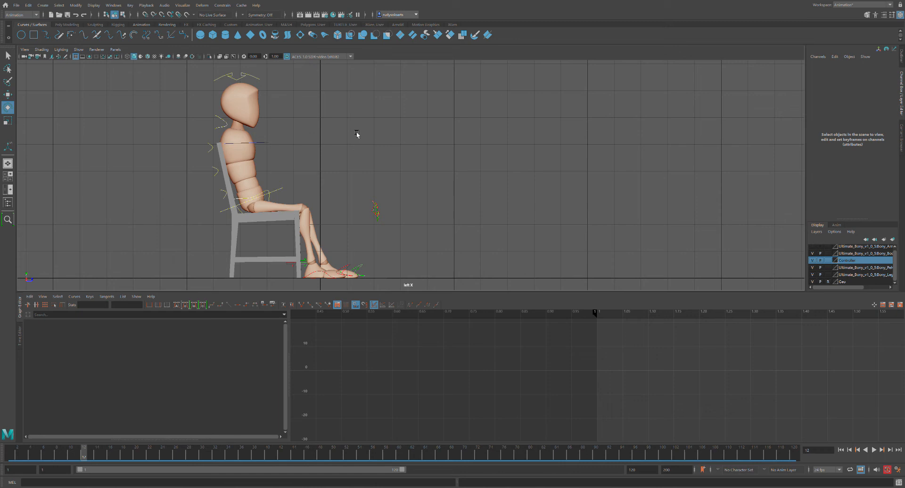
click(288, 192)
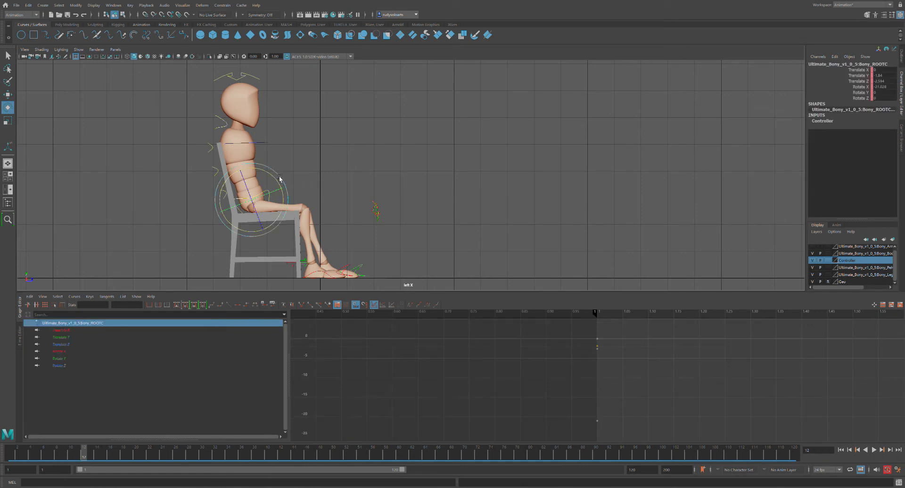
drag(280, 178, 313, 195)
click(275, 183)
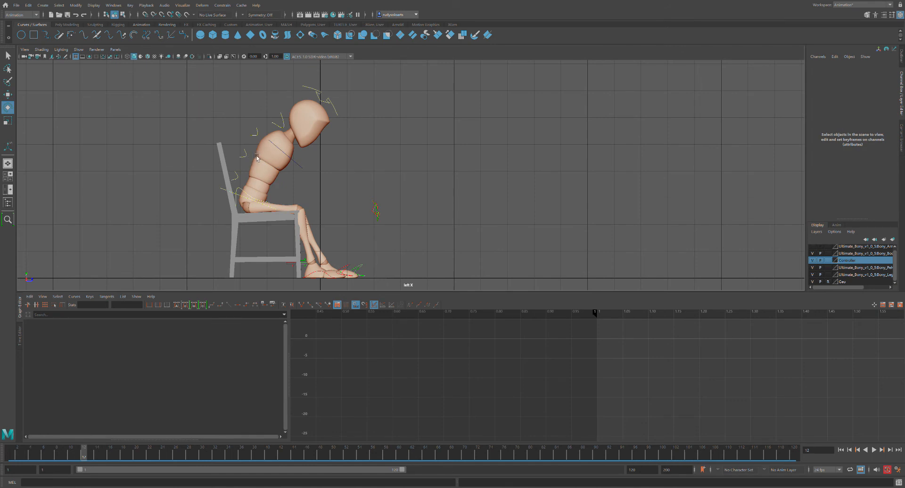
On frame 12, rotate the middle spine control forward to about 28 degrees and tilt the head back to about -24 degrees.
click(252, 157)
drag(268, 142, 277, 147)
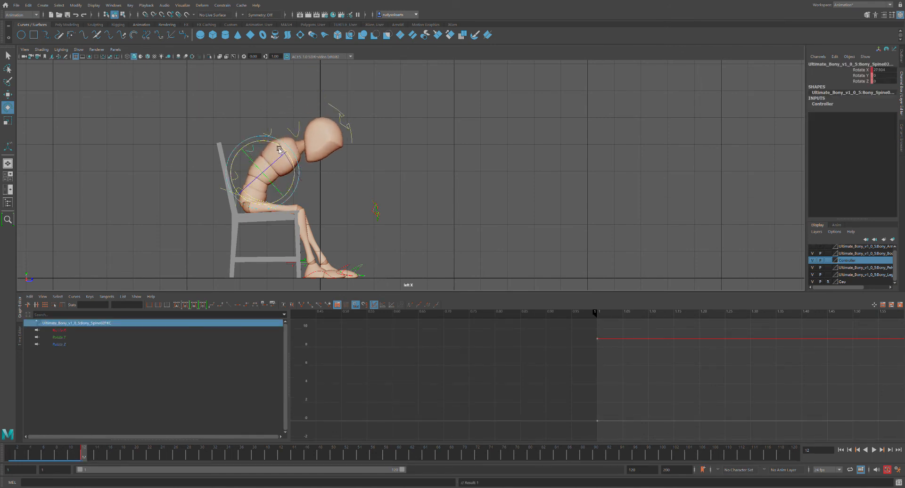
click(278, 126)
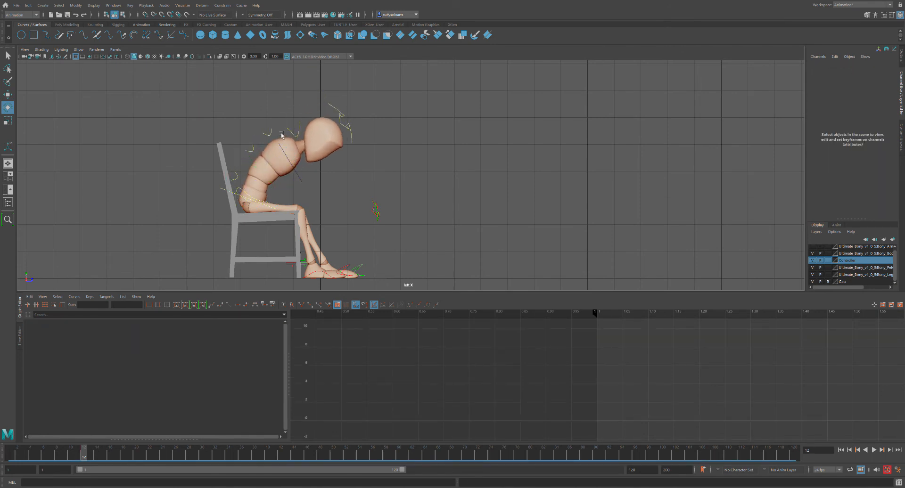
click(279, 136)
drag(289, 132, 333, 108)
click(300, 127)
click(327, 99)
click(327, 99)
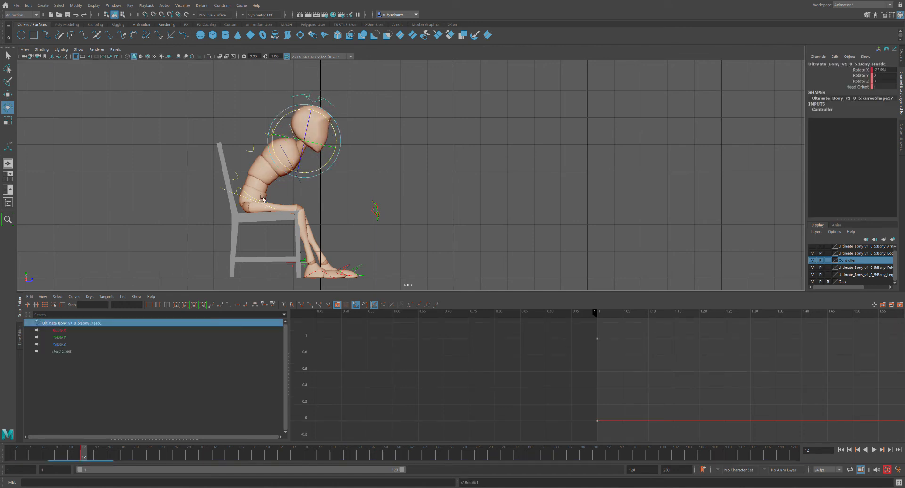
On frame 12, rotate the lower spine control slightly forward to round the lower back.
click(253, 179)
click(252, 179)
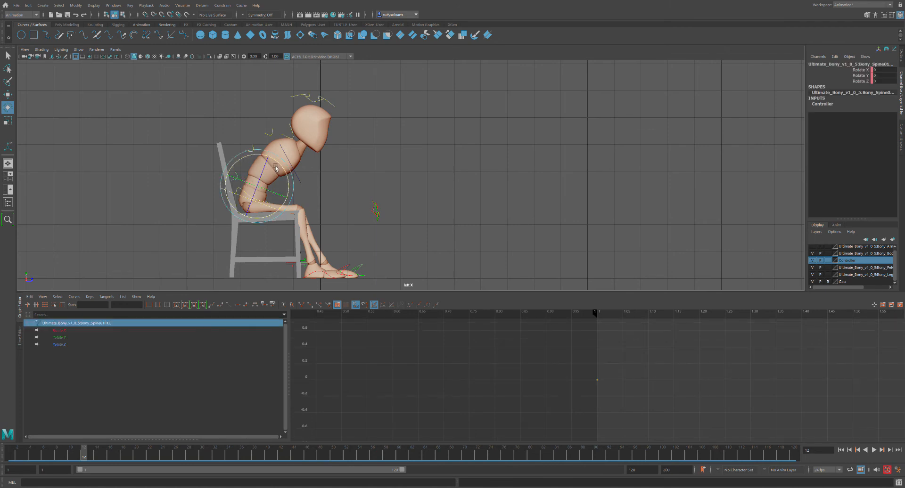
drag(280, 173, 283, 168)
click(328, 189)
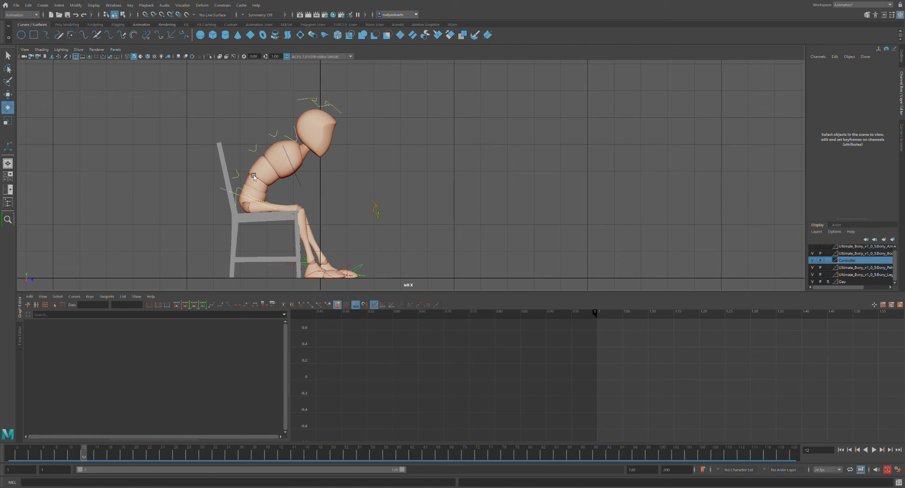
Select all the rig's controls and key the whole leaning pose on frame 12.
click(303, 182)
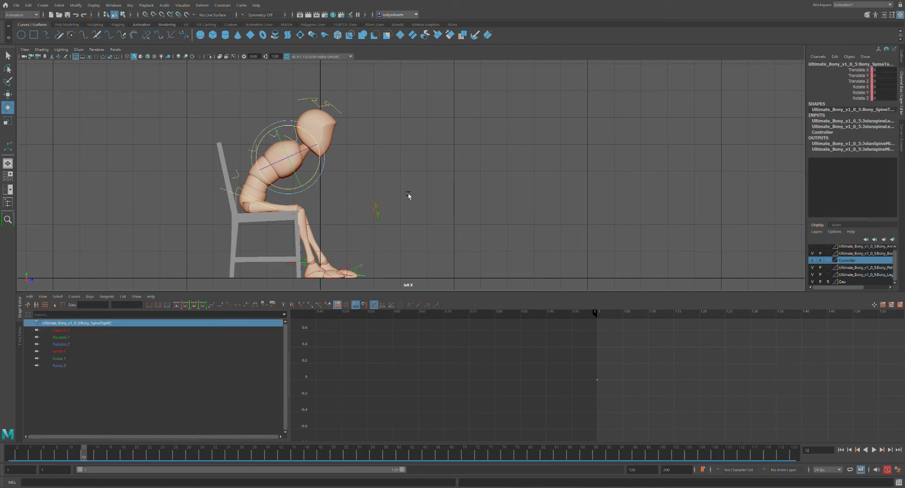
click(387, 211)
click(380, 210)
click(318, 151)
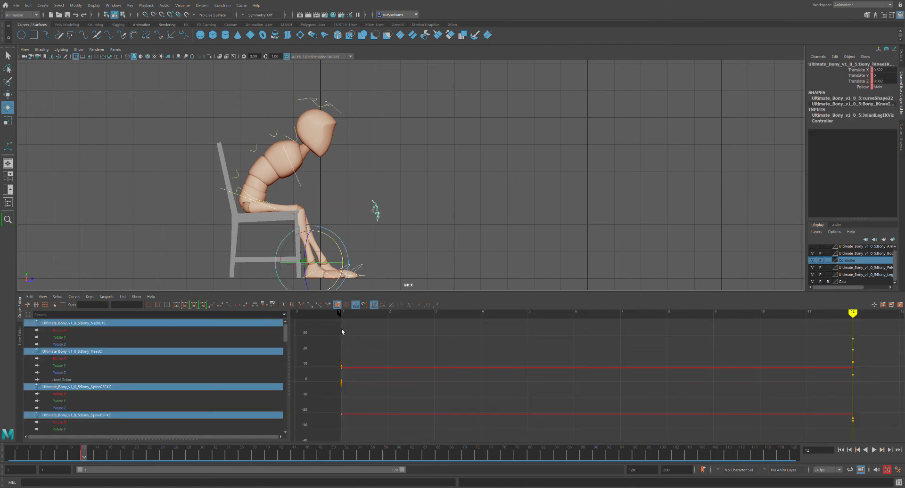
key(s)
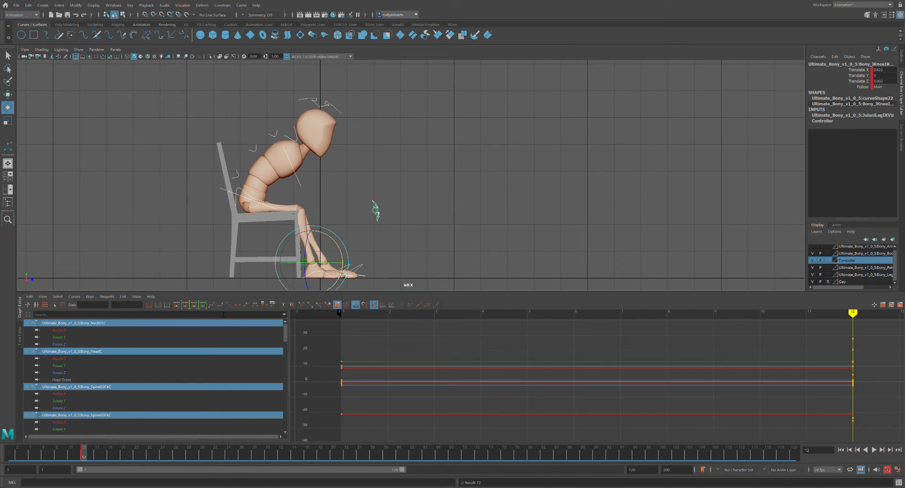
On frame 24, move the root control up and forward off the chair and rotate it toward upright to lift the character to its feet.
key(alt+v)
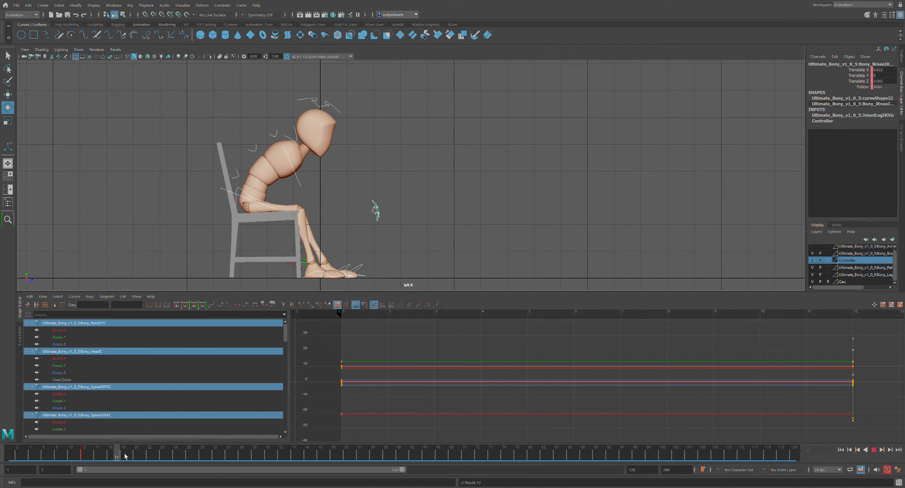
click(166, 458)
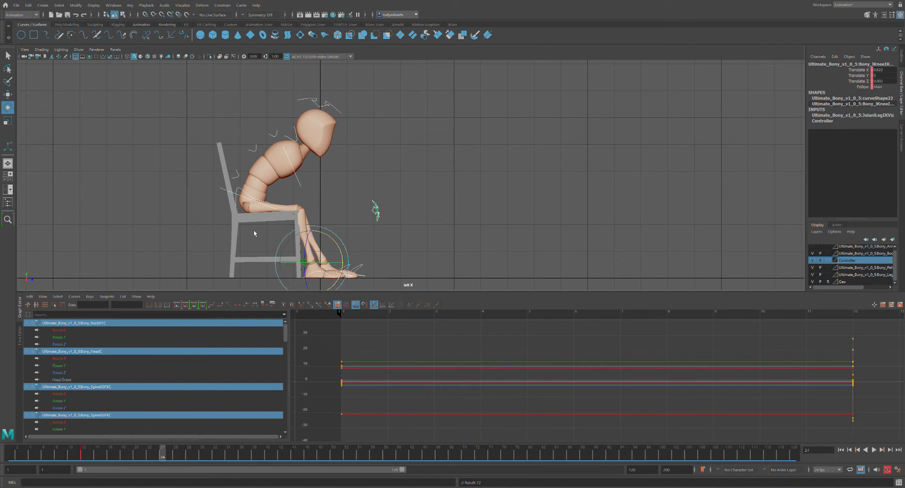
click(352, 205)
click(241, 196)
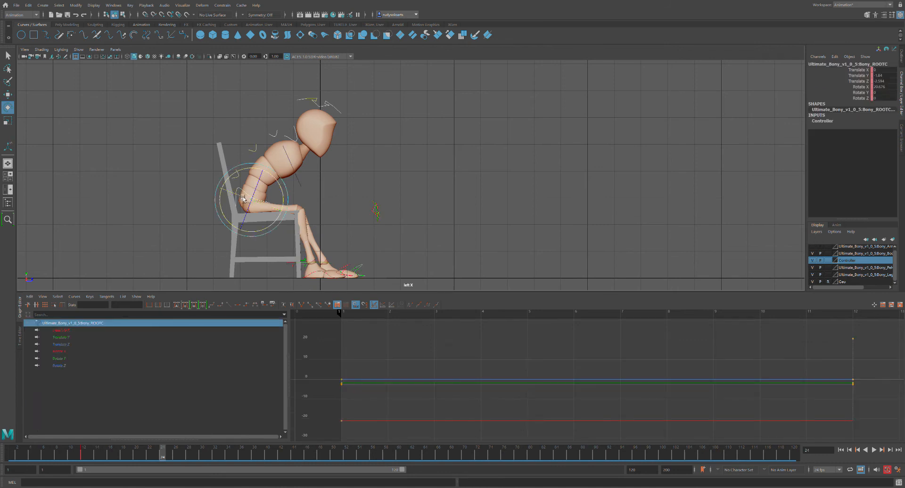
key(w)
drag(261, 206, 411, 143)
key(e)
scroll(364, 152, up, 3)
On frame 24, rotate the middle and upper spine controls back to straighten the torso, and shift the root control slightly farther forward.
click(298, 148)
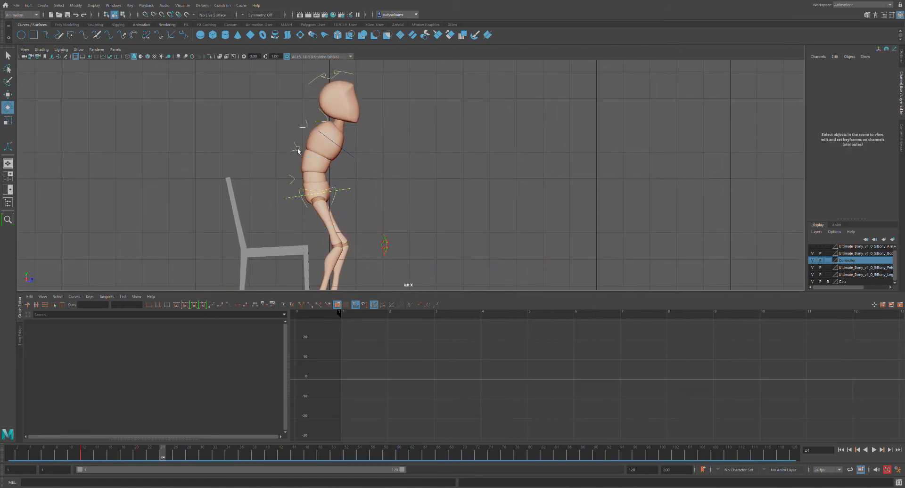
drag(292, 111, 354, 135)
key(w)
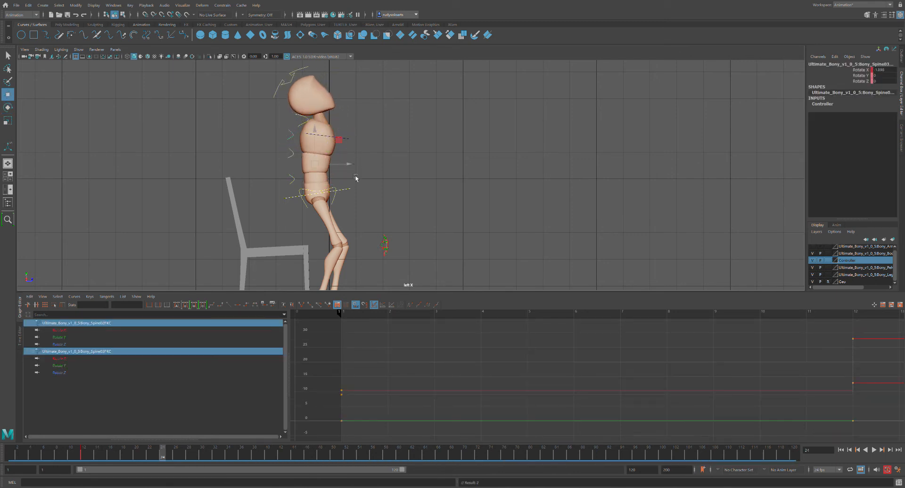
click(349, 192)
drag(357, 198, 361, 188)
key(e)
click(357, 154)
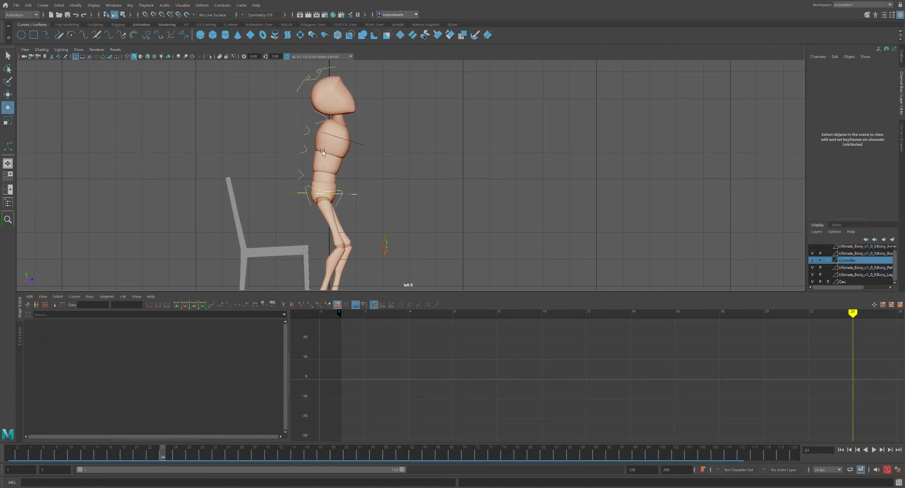
On frame 24, reset the rotation of all three spine controls to 0 so the torso is straight.
drag(295, 122, 314, 178)
click(882, 69)
drag(884, 86, 885, 85)
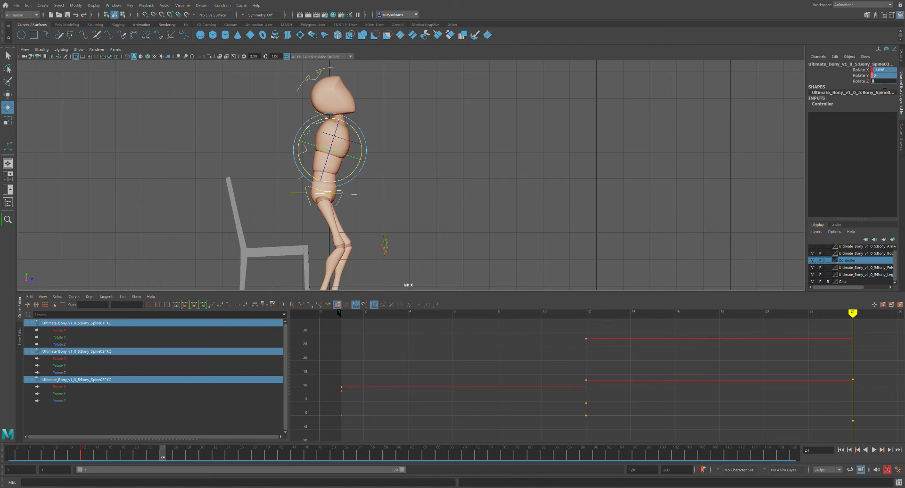
text(0)
key(Return)
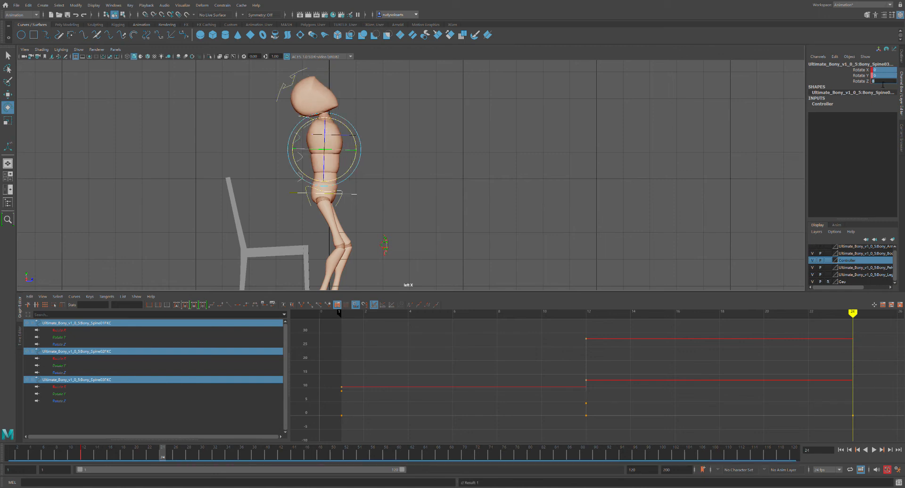
click(398, 147)
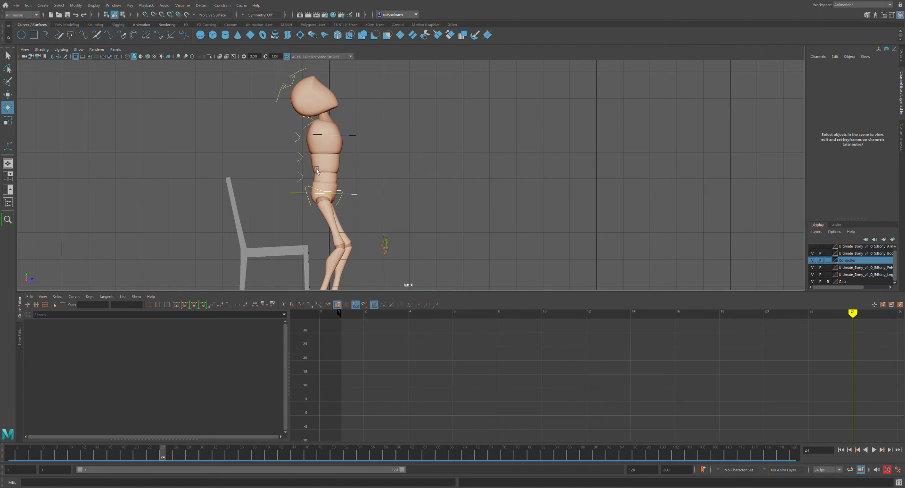
On frame 24, rotate the upper torso slightly back with the spine controls and rotate the neck control forward to counter it.
click(304, 140)
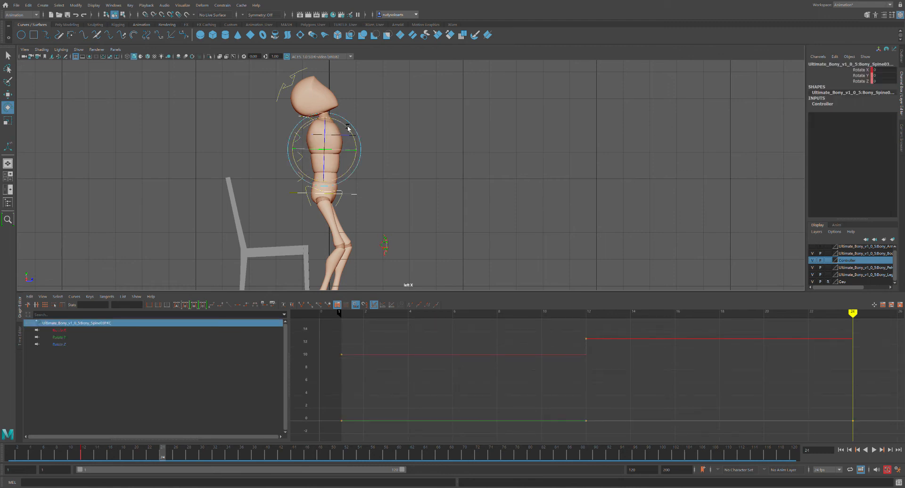
click(388, 136)
click(323, 157)
drag(355, 148, 355, 145)
click(328, 170)
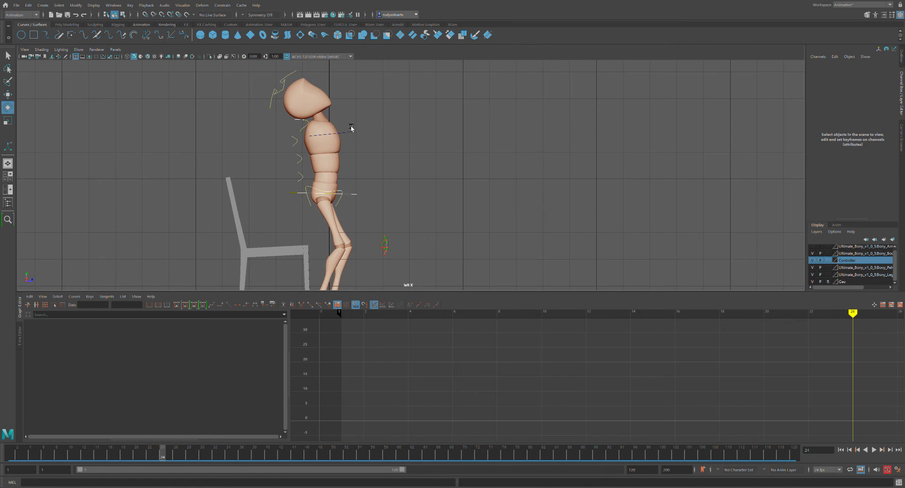
click(311, 123)
drag(346, 119, 348, 108)
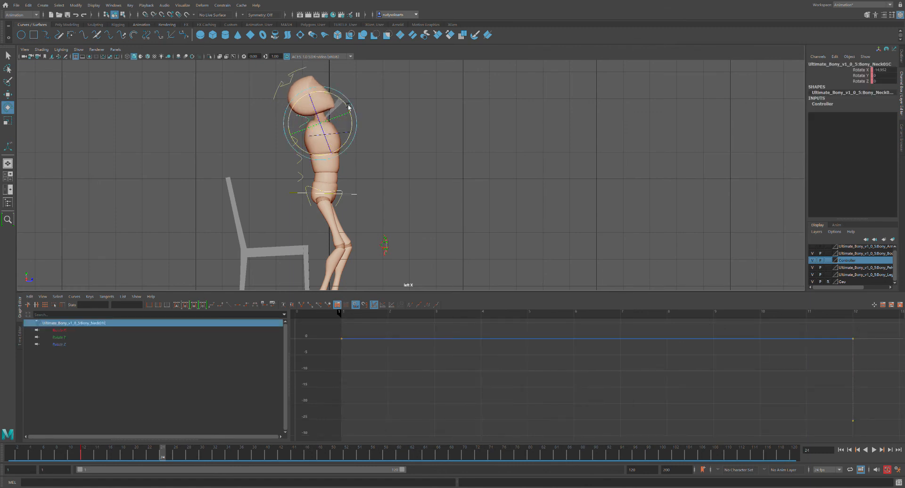
On frame 24, rotate the root control forward to about 8 degrees in X, bringing the upper body over the feet.
click(361, 195)
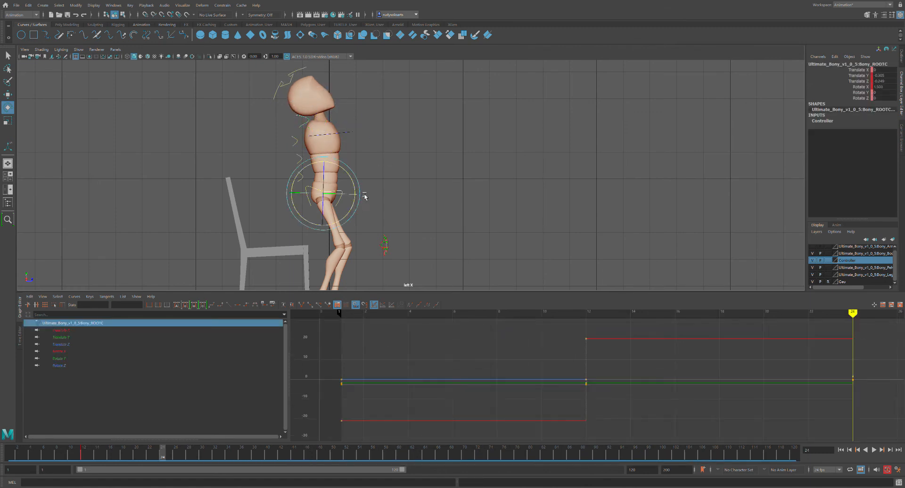
drag(362, 187, 363, 188)
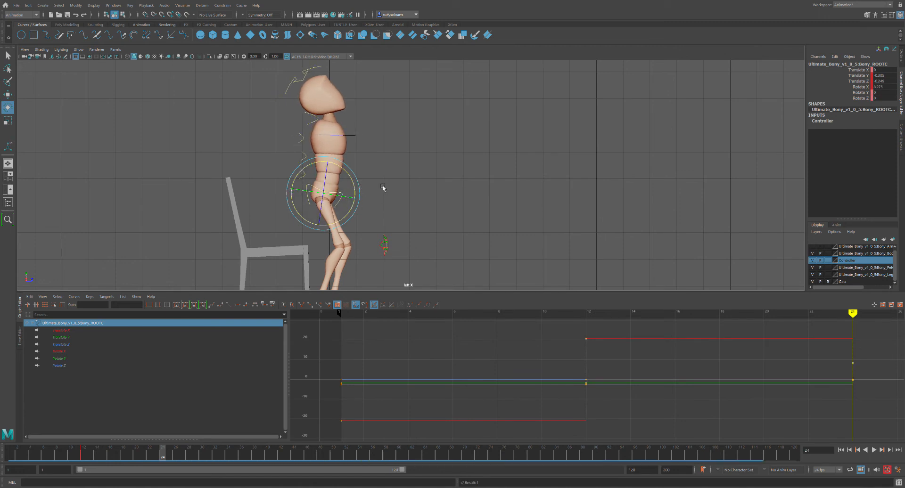
scroll(384, 184, down, 1)
alt+right_drag(434, 209, 426, 213)
alt+middle_drag(426, 213, 423, 196)
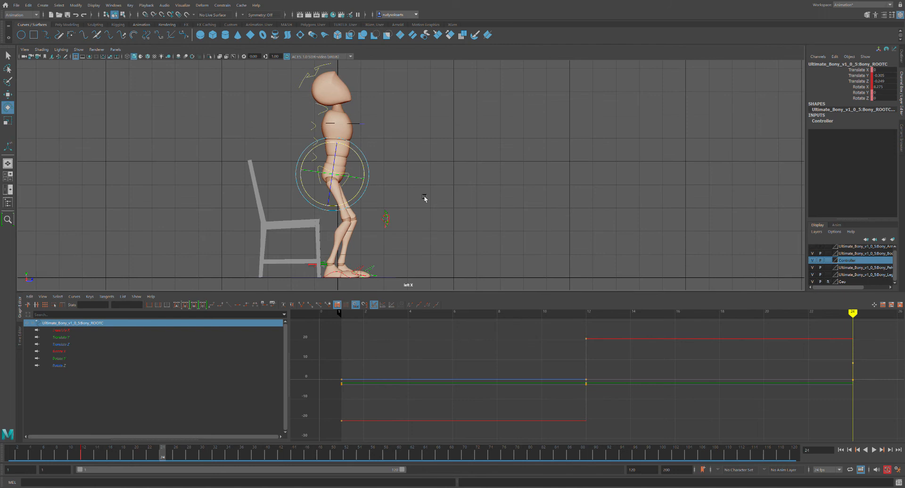
On frame 24, raise the root control until the legs are nearly straight.
click(375, 187)
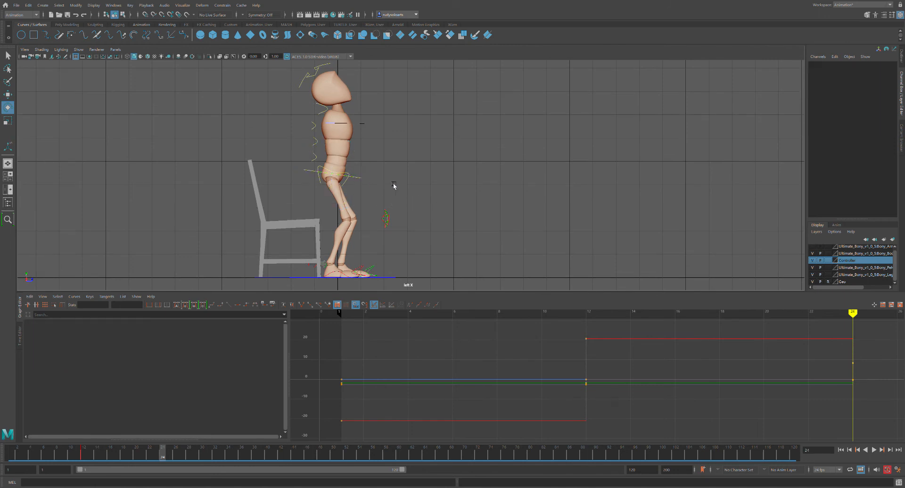
click(366, 184)
key(w)
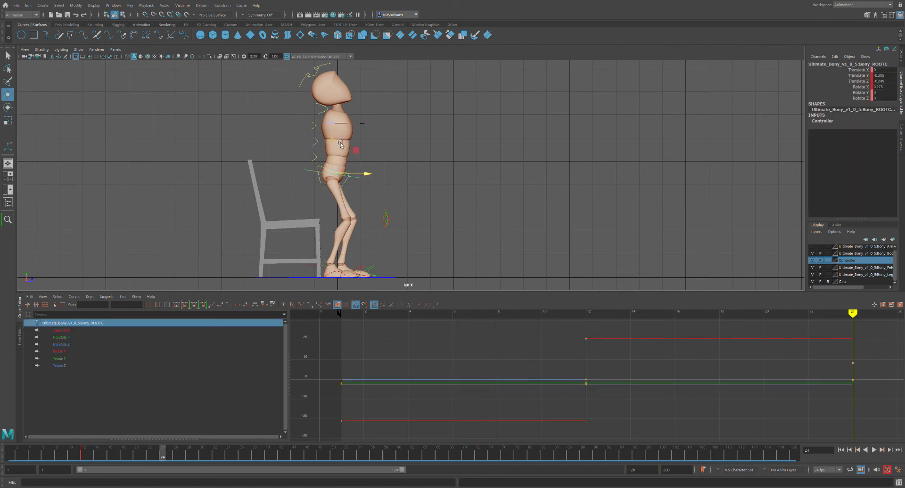
drag(340, 143, 336, 139)
key(s)
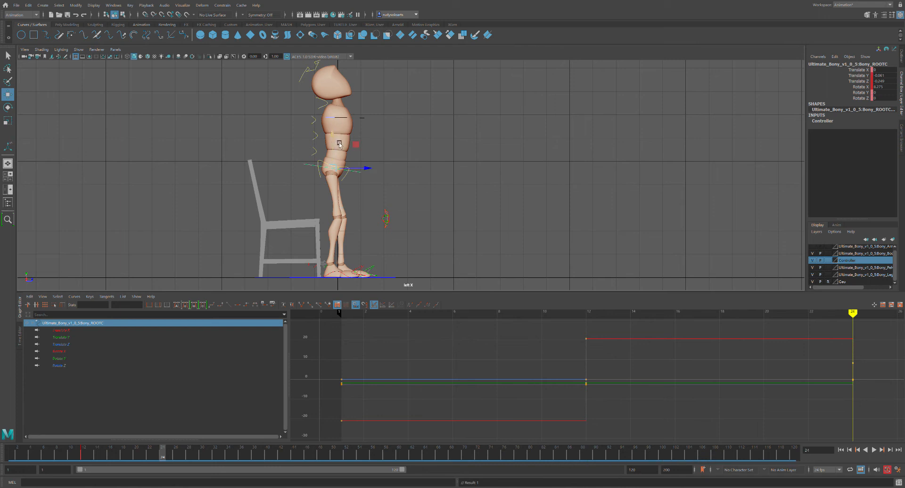
drag(336, 143, 339, 145)
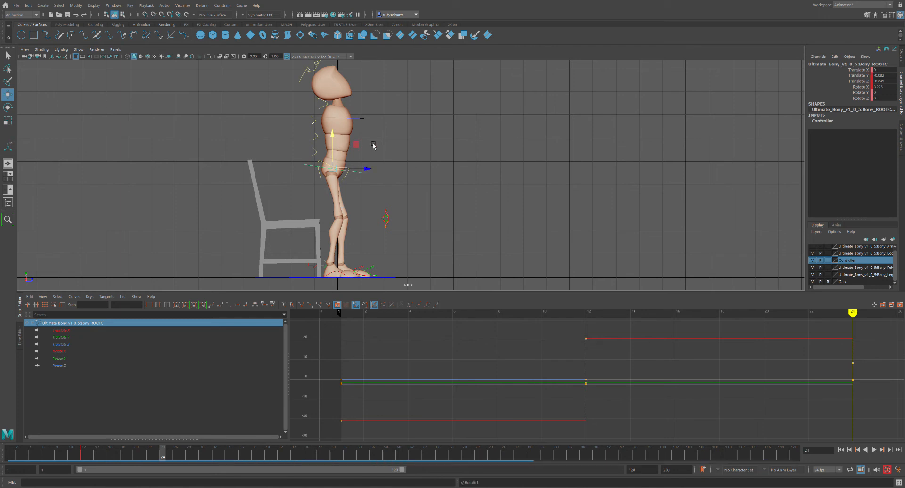
On frame 24, rotate the three spine controls back together to arch the torso.
click(400, 145)
click(328, 156)
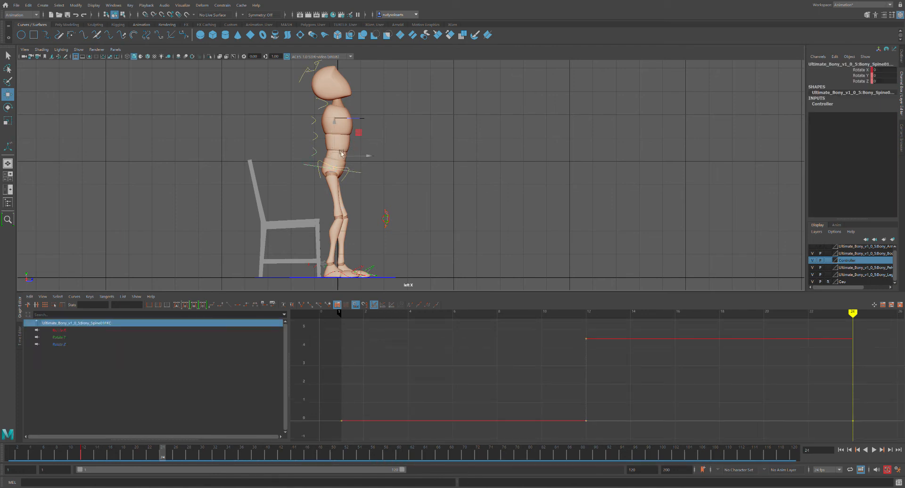
drag(314, 118, 325, 155)
key(e)
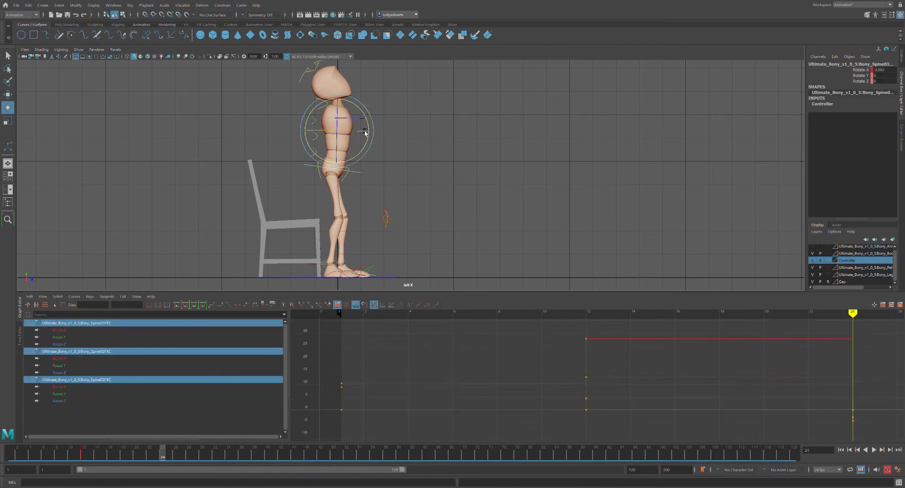
drag(375, 122, 374, 119)
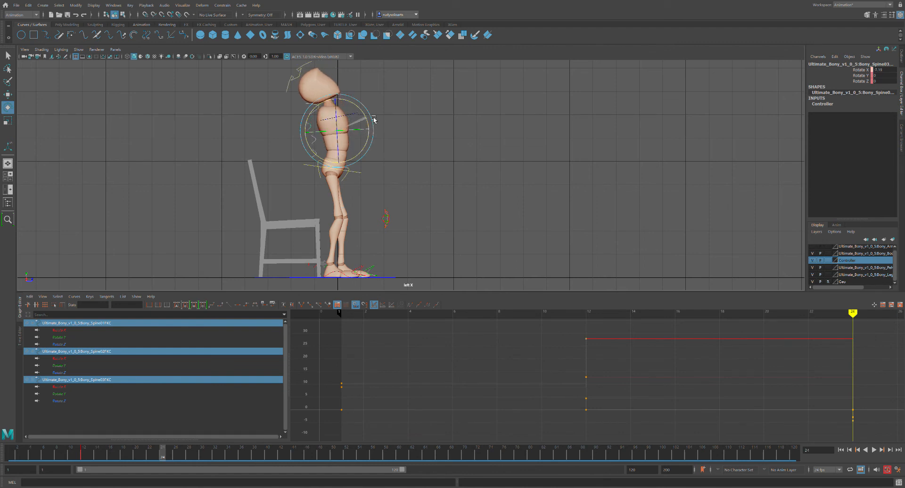
On frame 24, shift the root control slightly forward to balance the hips over the feet, undoing the last overly far nudge.
click(370, 173)
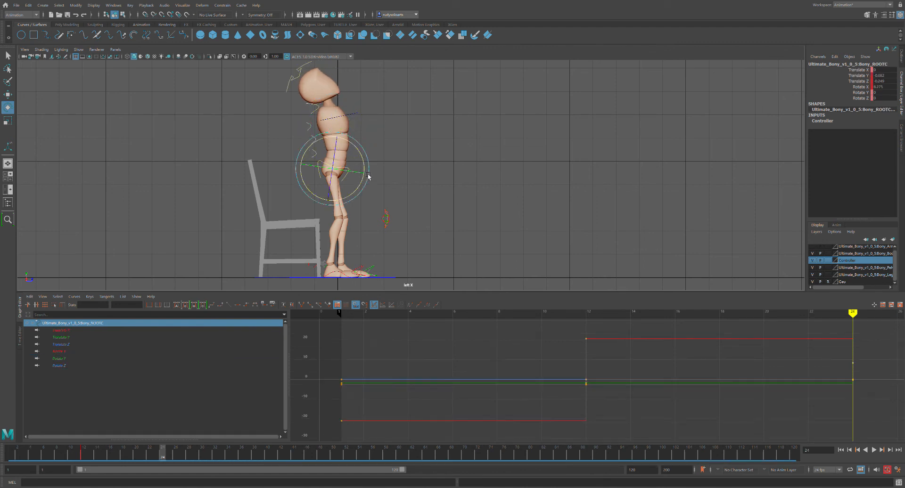
key(w)
drag(374, 175, 380, 172)
key(s)
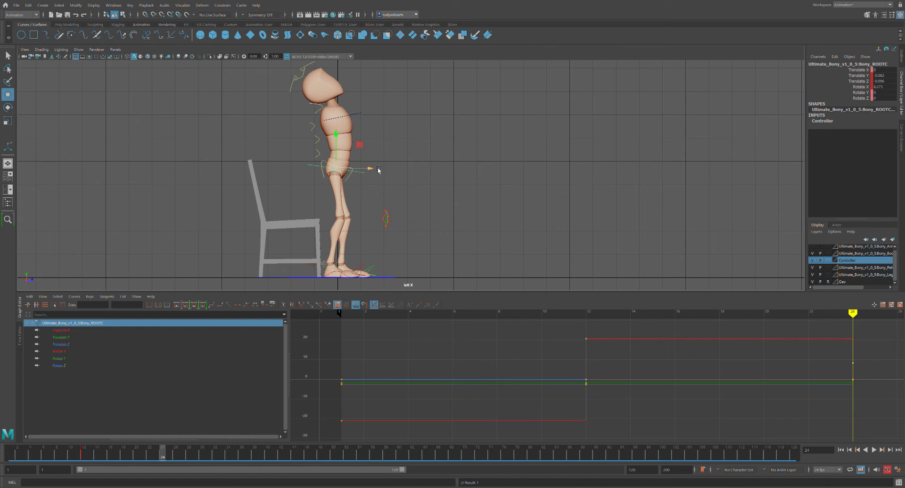
click(372, 168)
drag(376, 176, 375, 175)
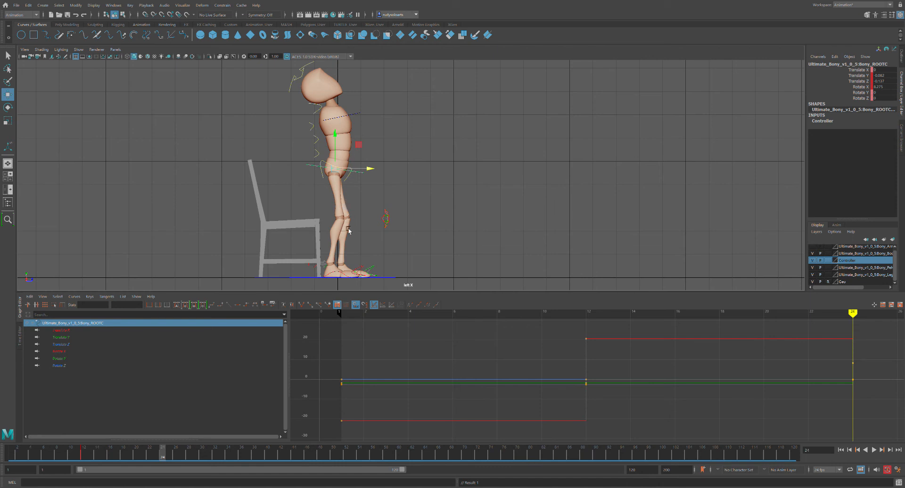
drag(375, 175, 377, 176)
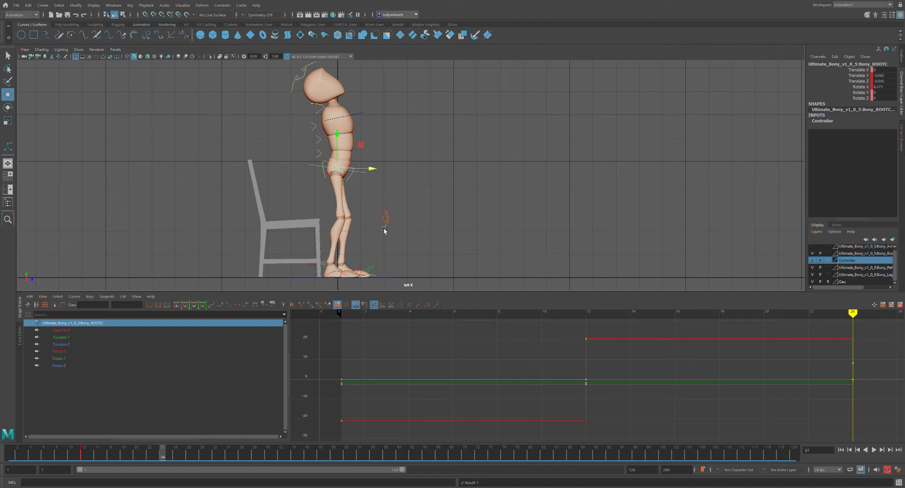
drag(372, 169, 379, 176)
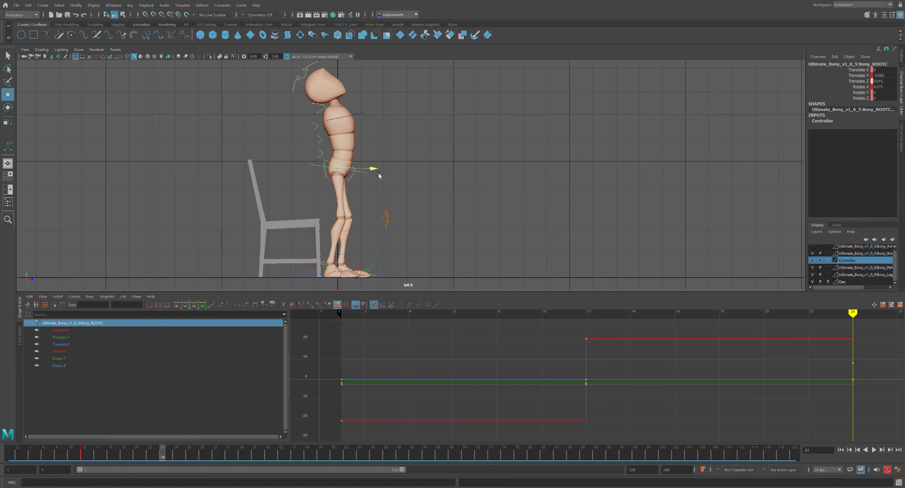
key(ctrl+z)
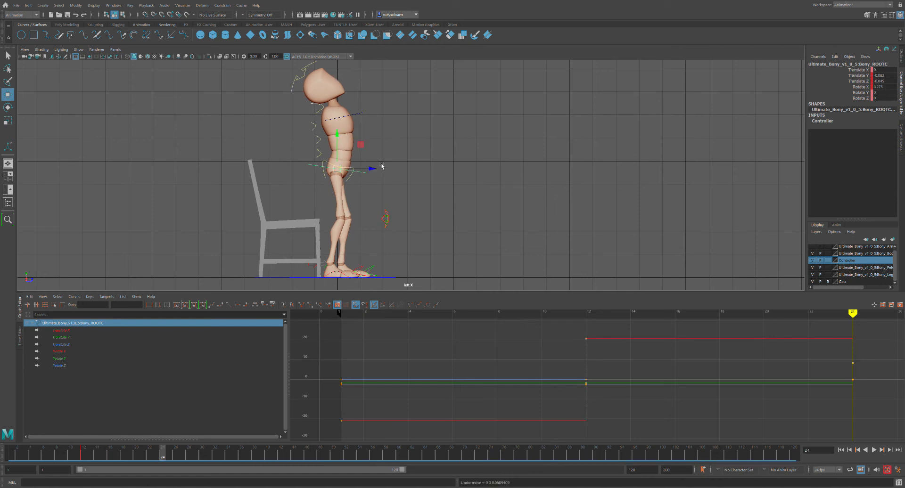
On frame 24, rotate the root control forward to about 11 degrees in X and counter-rotate the spine controls slightly back.
key(e)
drag(369, 152, 371, 150)
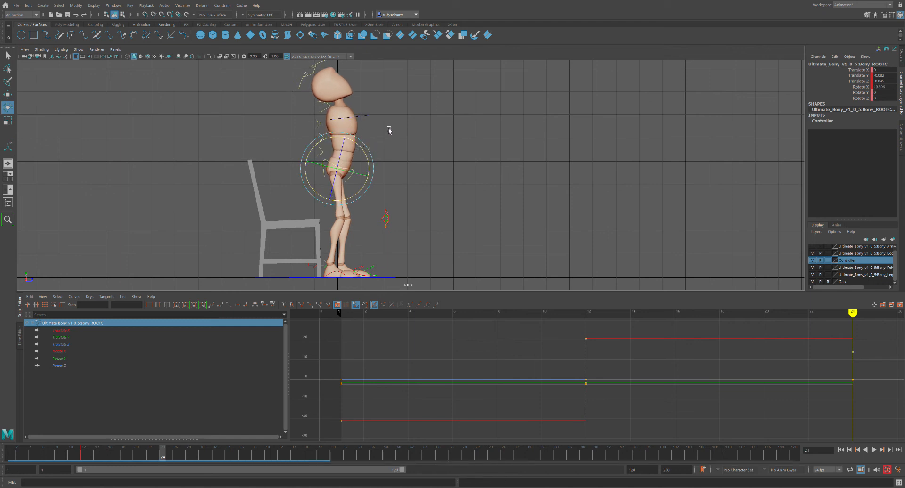
click(324, 123)
drag(327, 137, 331, 153)
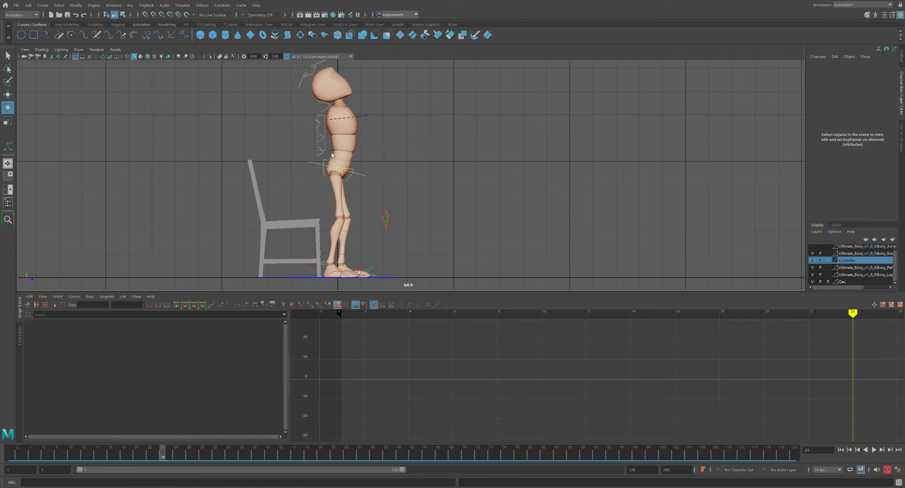
drag(374, 117, 375, 112)
click(375, 155)
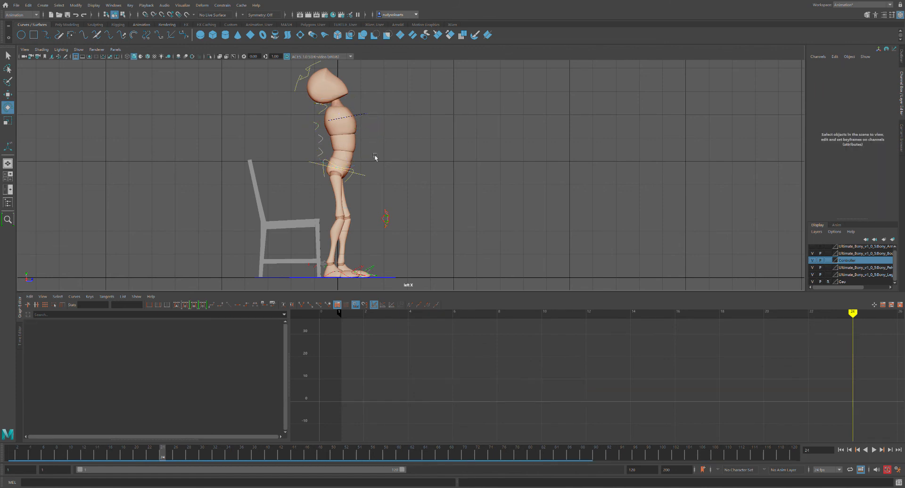
click(365, 175)
drag(369, 153, 369, 151)
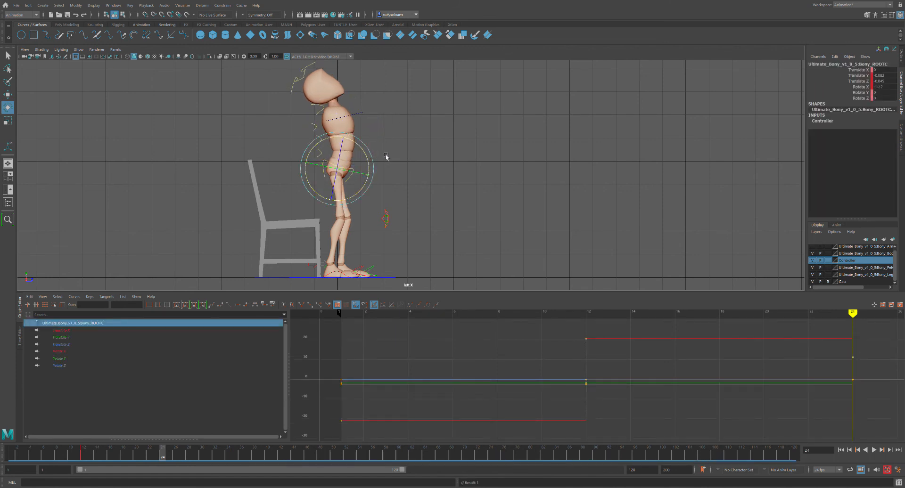
On frame 24, rotate the head control slightly forward to lower the face.
click(311, 77)
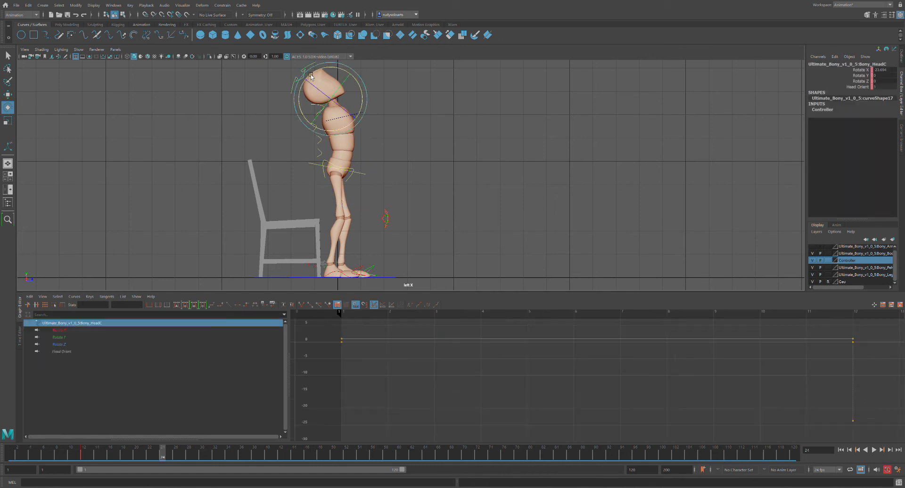
drag(367, 100, 371, 107)
click(426, 106)
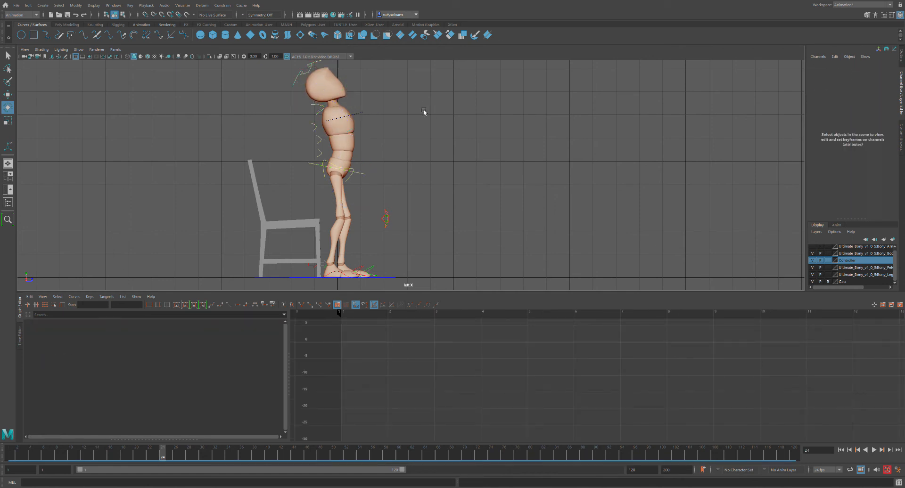
Select all of the rig's controls through the Controller layer and set a key on them at frame 24.
scroll(409, 146, down, 1)
scroll(408, 146, down, 1)
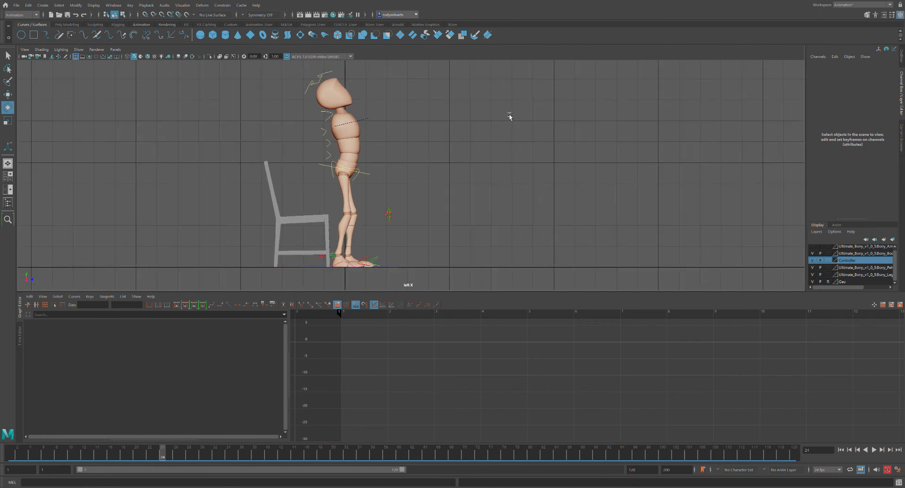
alt+middle_drag(512, 115, 496, 135)
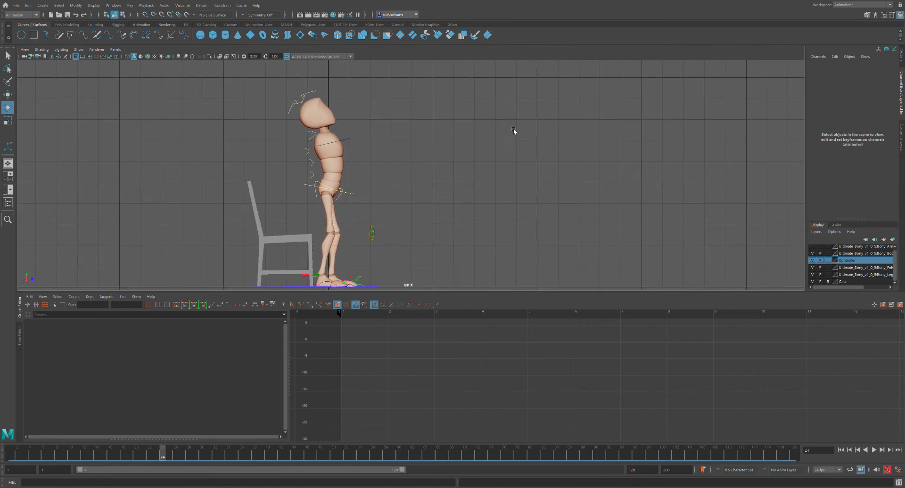
scroll(494, 119, down, 1)
click(827, 282)
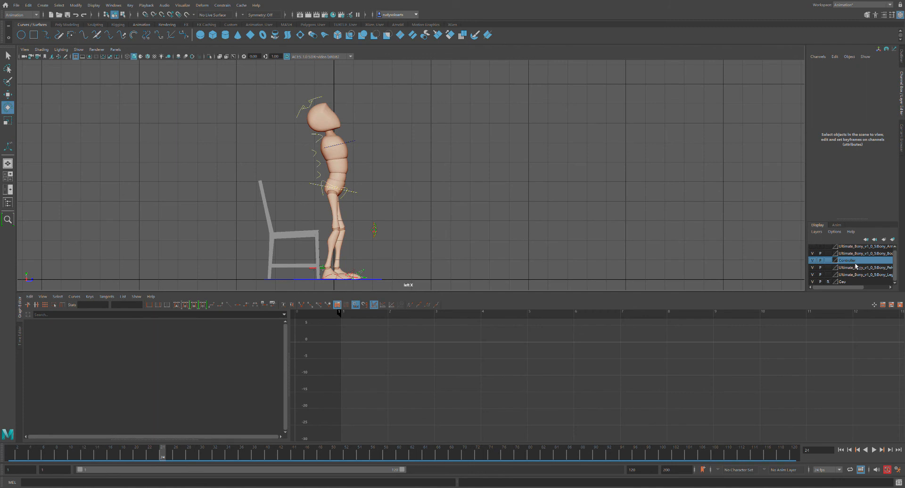
click(865, 289)
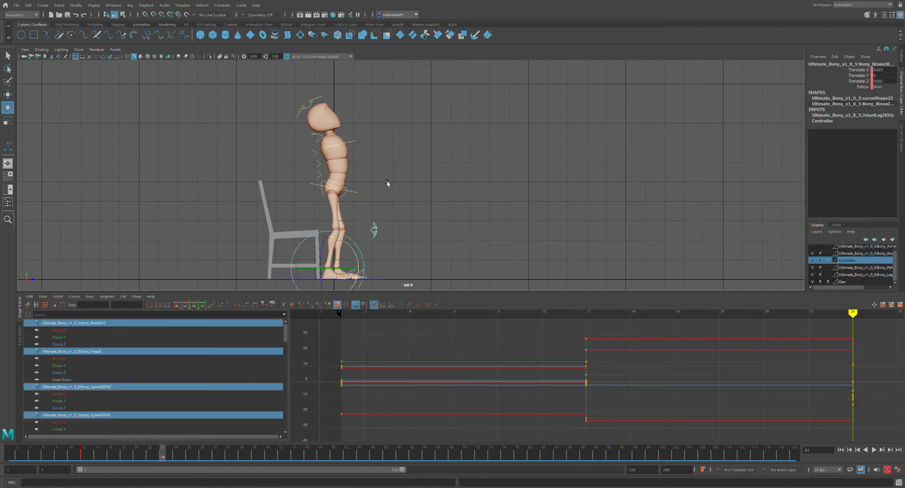
click(338, 144)
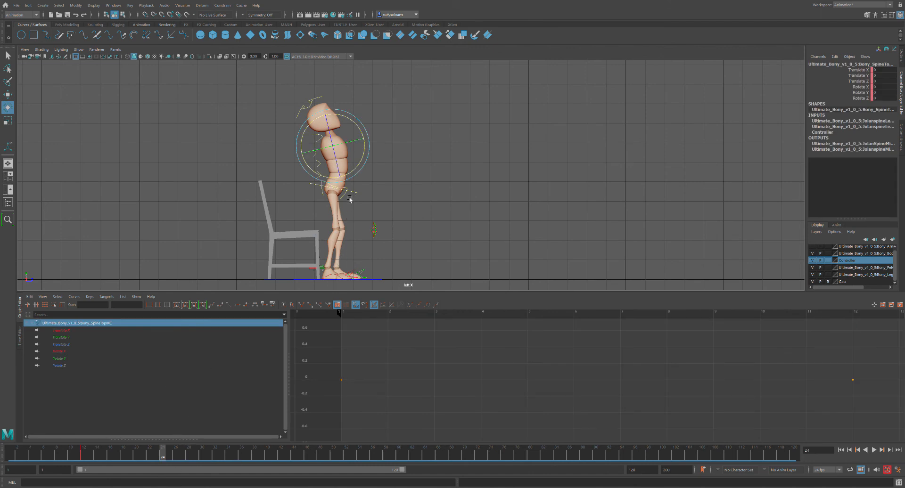
click(328, 215)
click(428, 211)
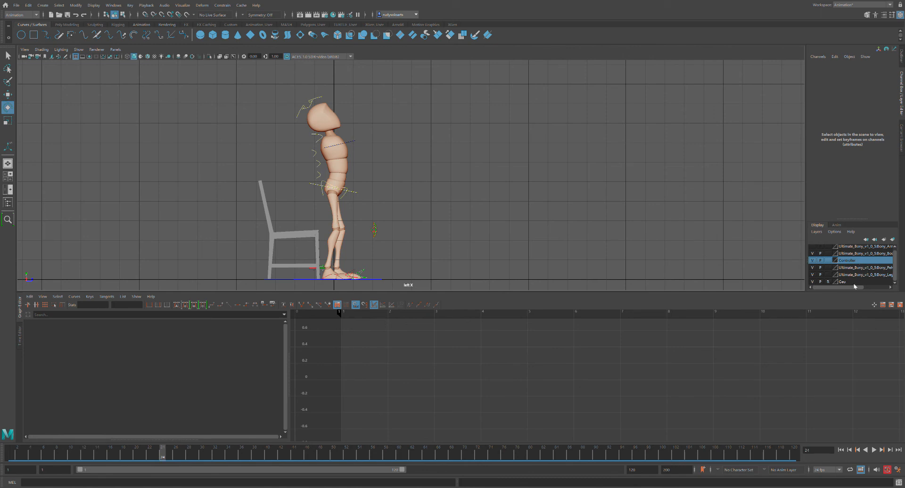
click(860, 293)
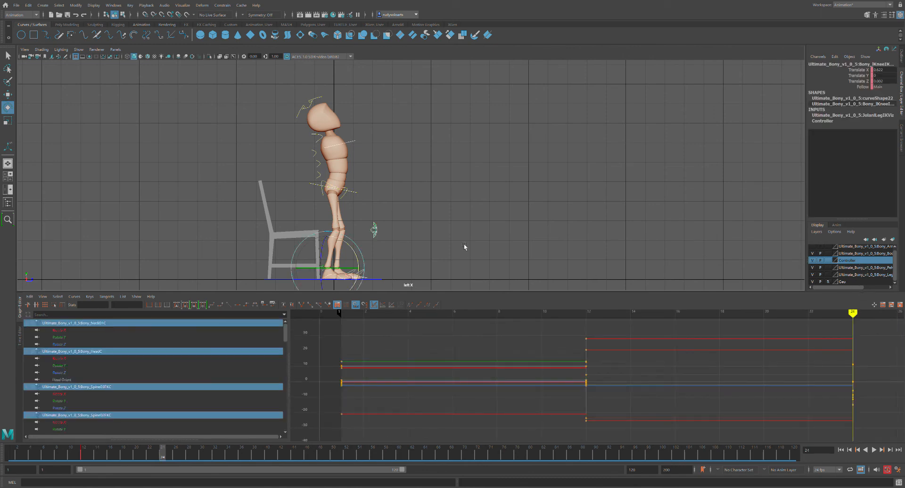
key(s)
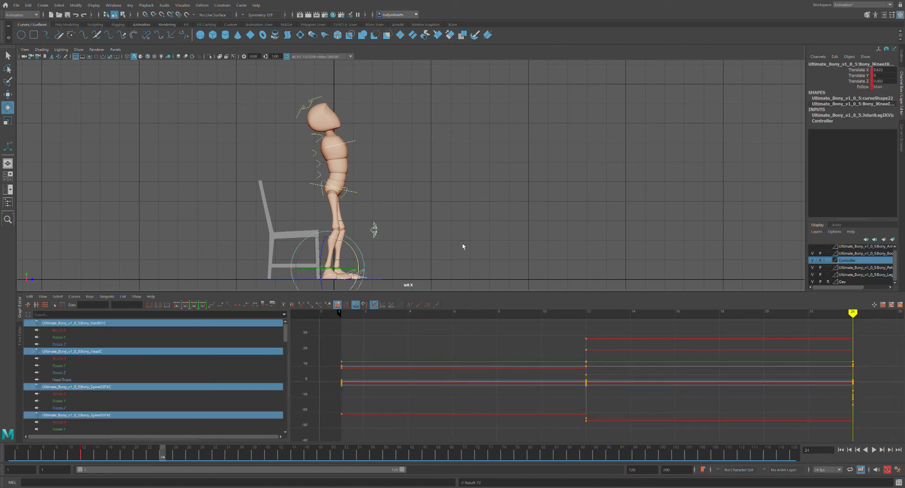
shift+click(166, 456)
drag(163, 461, 142, 456)
key(ctrl+z)
key(ctrl+z)
On frame 34, select the head, neck, spine and hip controls together and set their Rotate X, Y and Z to 0.
double_click(199, 456)
click(198, 458)
drag(198, 456, 230, 419)
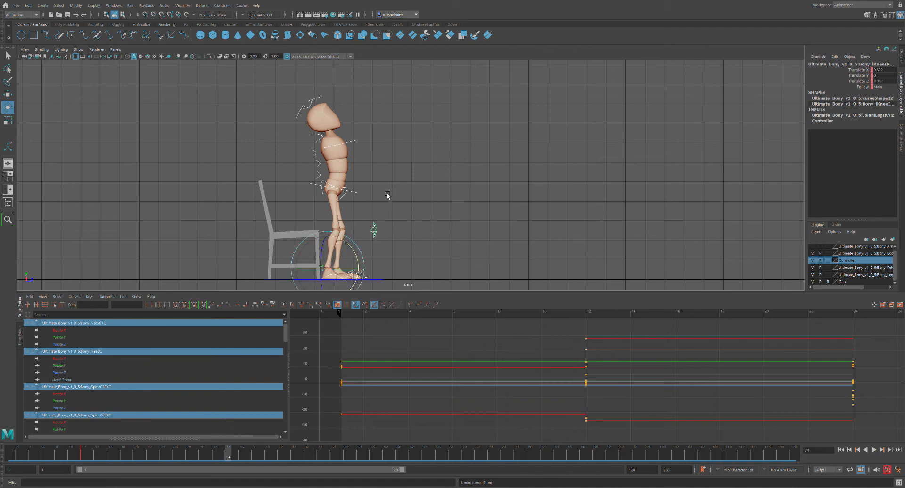
click(385, 161)
scroll(386, 161, down, 1)
scroll(386, 161, up, 3)
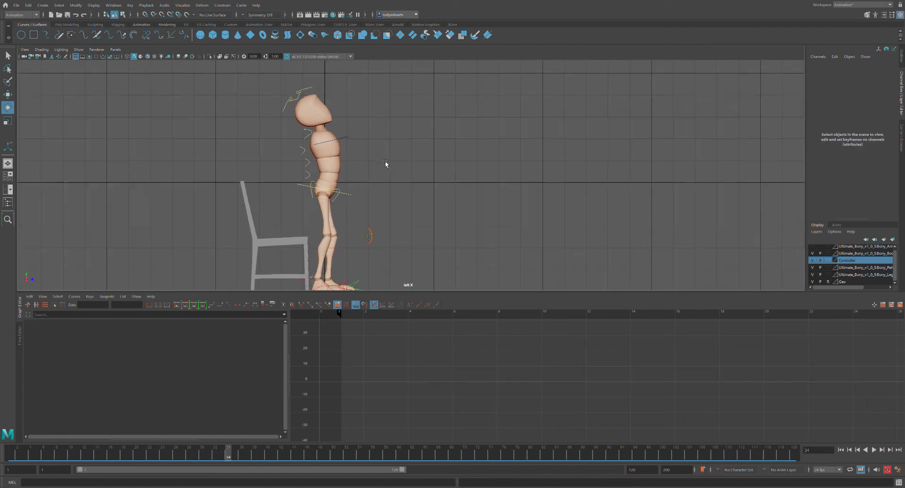
drag(262, 80, 377, 209)
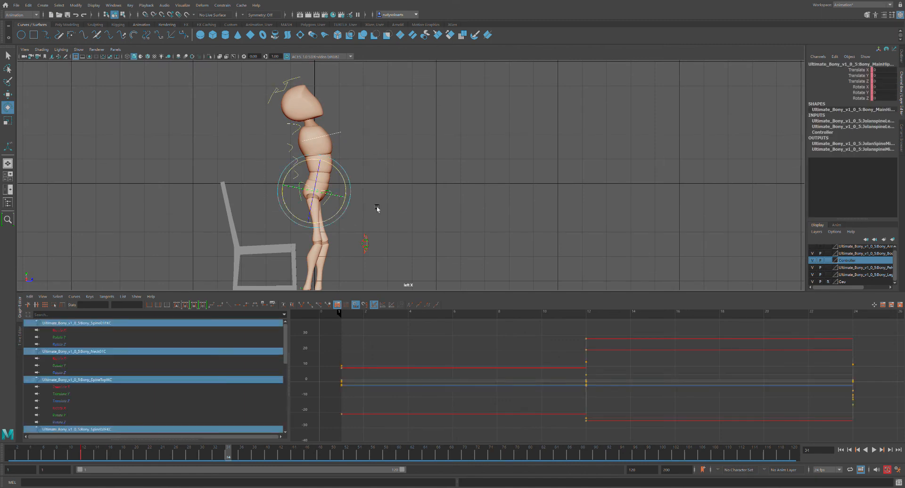
double_click(888, 88)
shift+click(887, 98)
key(Return)
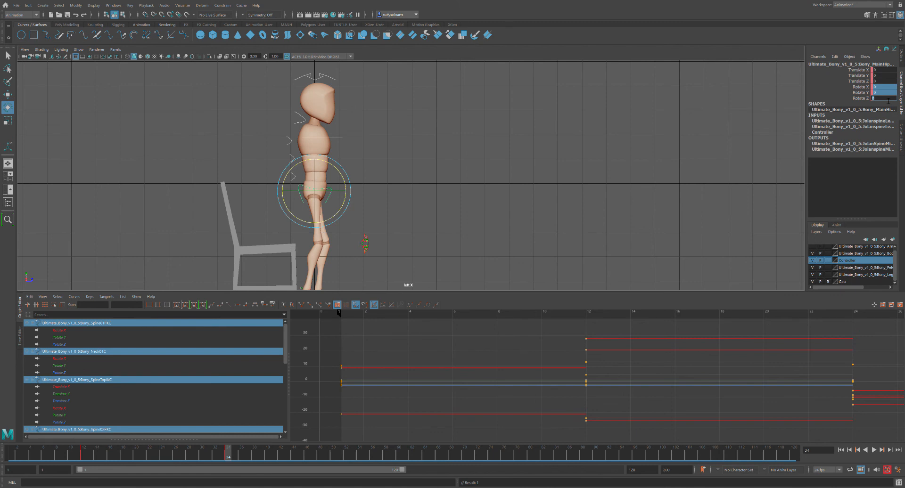
click(527, 156)
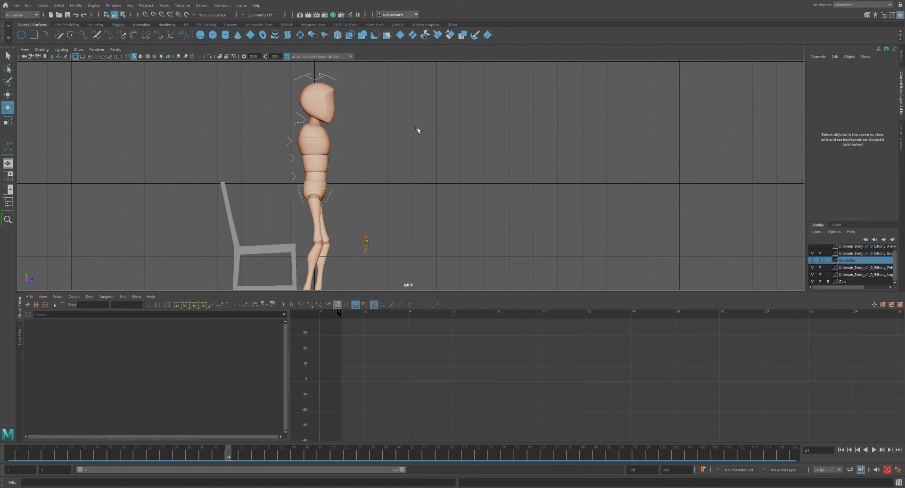
On frame 34, rotate the three spine controls forward together to curve the torso, and key them.
scroll(397, 136, down, 1)
alt+middle_drag(418, 144, 486, 166)
scroll(440, 136, up, 3)
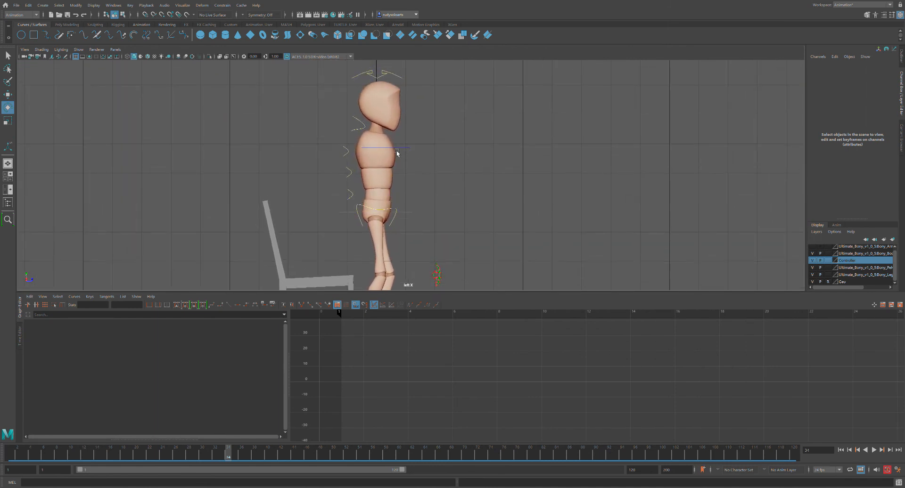
drag(344, 157, 364, 204)
drag(404, 146, 409, 150)
key(s)
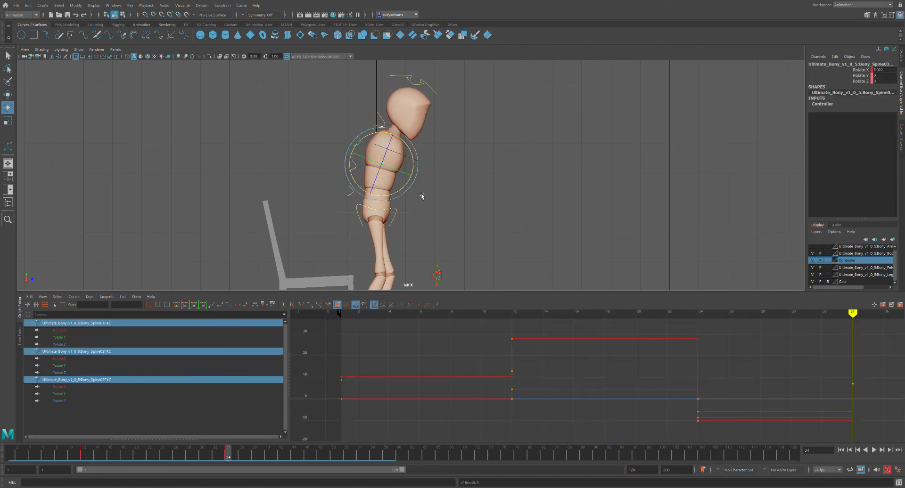
click(410, 213)
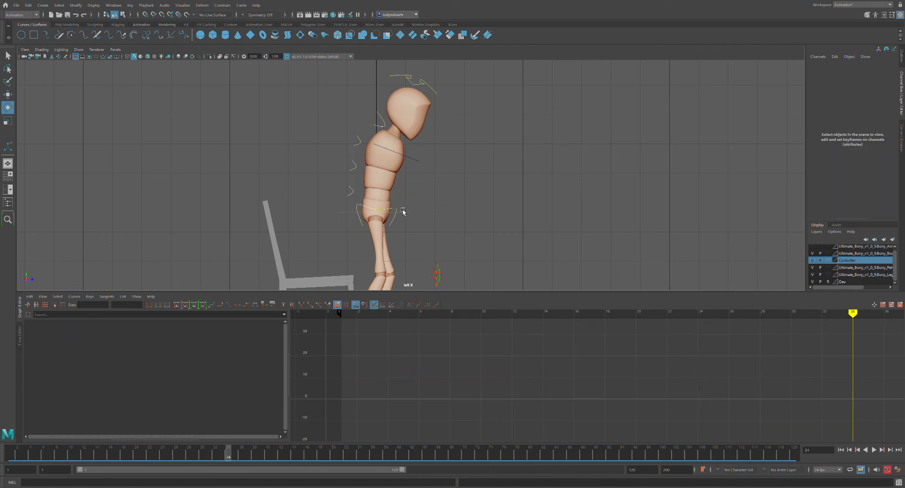
On frame 34, rotate the root control backward in X to bring the torso upright over the legs.
click(409, 215)
drag(409, 207, 411, 197)
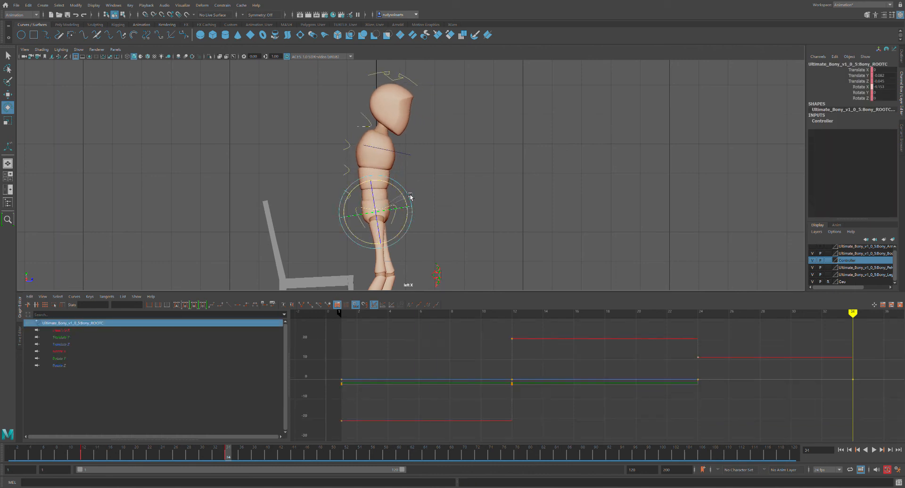
scroll(418, 196, down, 1)
alt+middle_drag(457, 191, 442, 177)
click(425, 178)
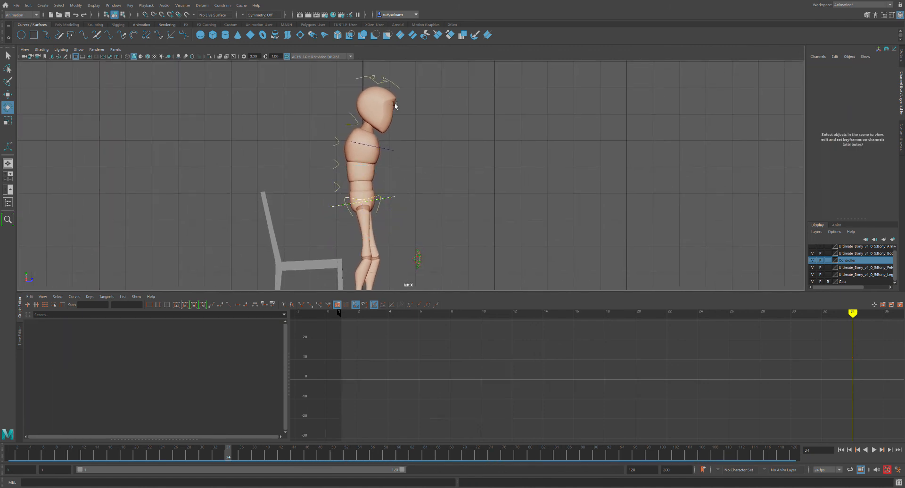
On frame 34, bend the uppermost spine control slightly further forward and rotate the head control slightly back to raise the face.
click(337, 146)
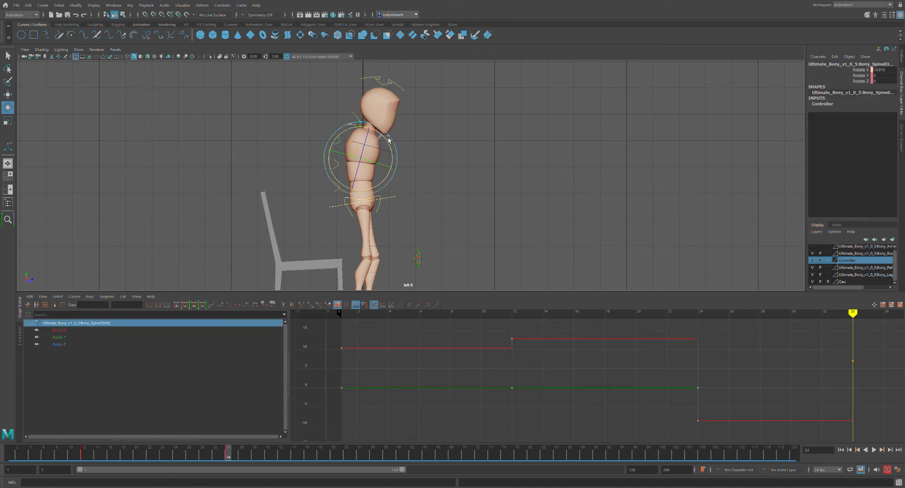
click(405, 87)
click(404, 86)
drag(406, 111, 405, 104)
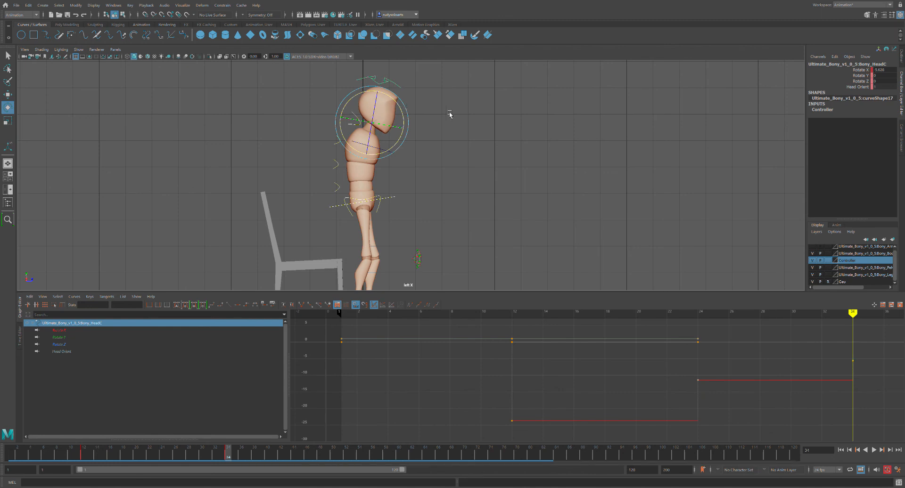
click(408, 94)
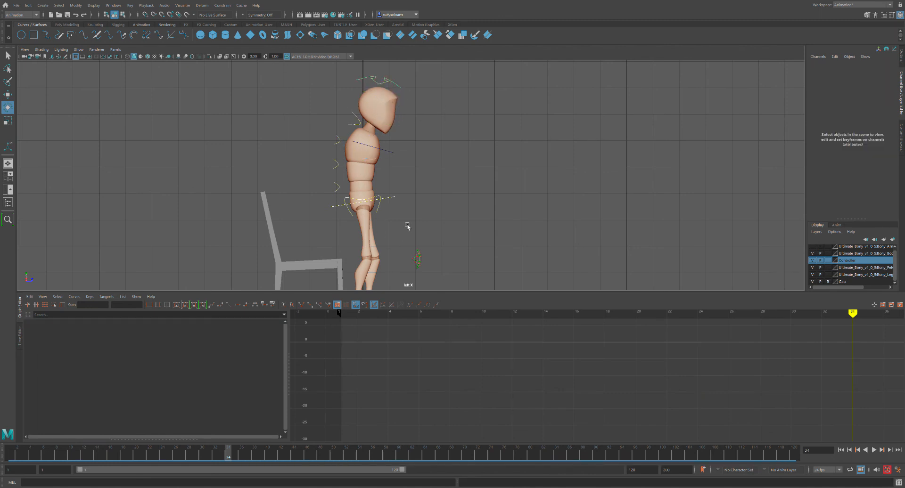
Frame the whole character with the chair and play the animation to review the blocked poses.
scroll(419, 219, down, 3)
alt+middle_drag(487, 202, 465, 176)
scroll(465, 175, down, 2)
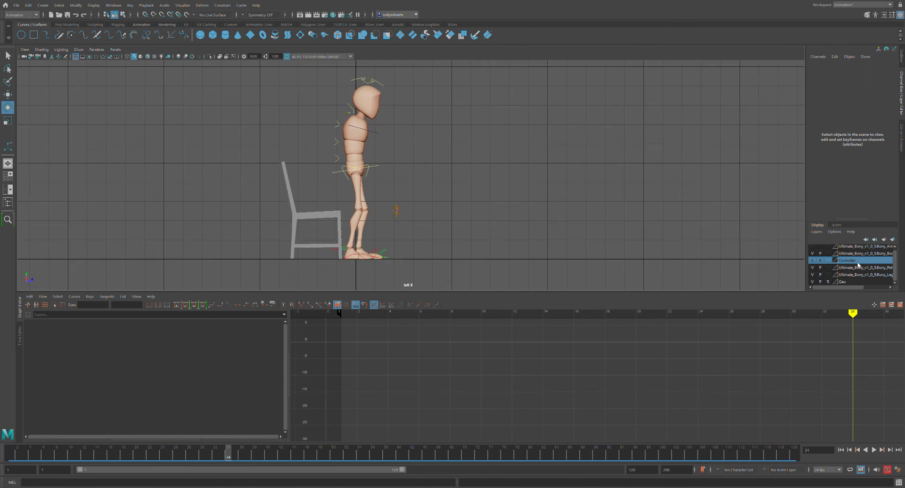
click(477, 179)
alt+right_drag(477, 179, 463, 168)
scroll(478, 186, up, 1)
alt+middle_drag(469, 149, 480, 163)
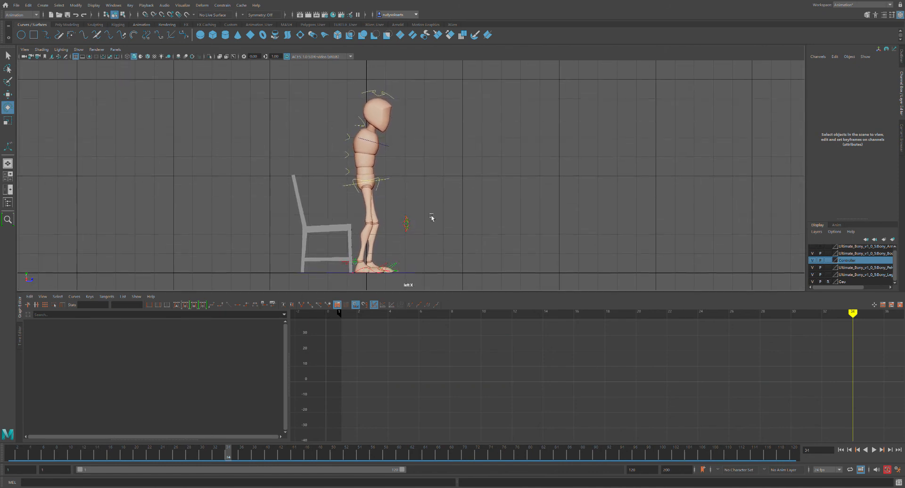
key(alt+v)
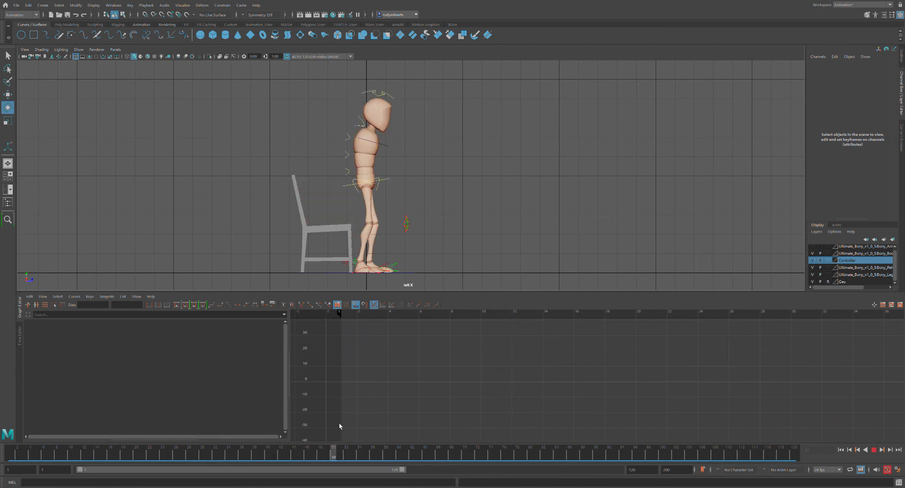
key(Escape)
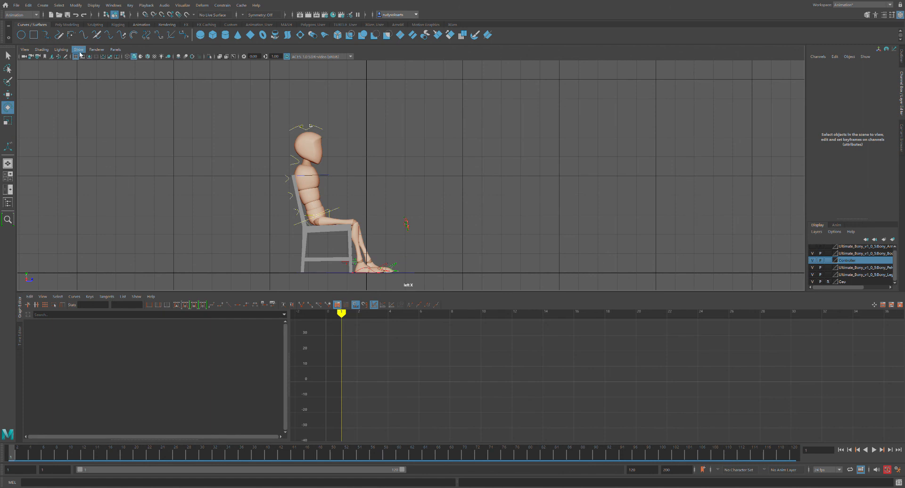
Hide the rig's control curves in the viewport, play the animation from frame 1, and scrub back near the last pose.
click(108, 98)
click(875, 451)
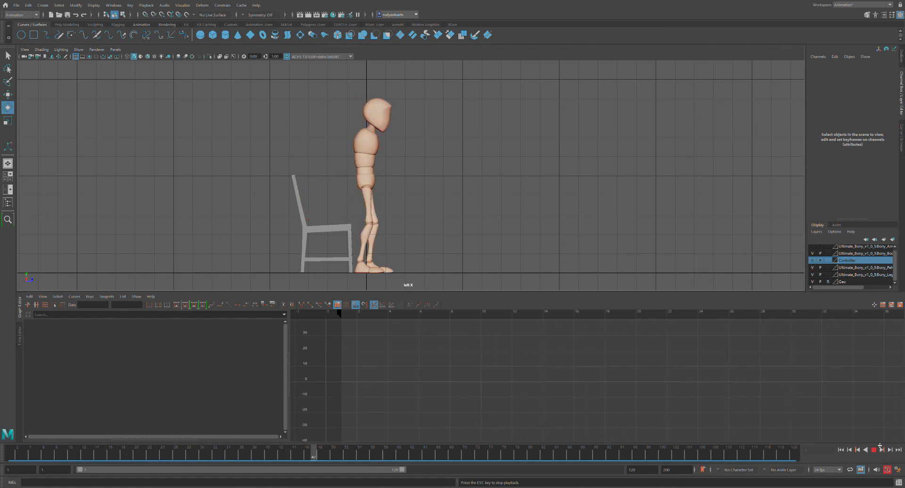
click(875, 451)
drag(597, 446, 254, 402)
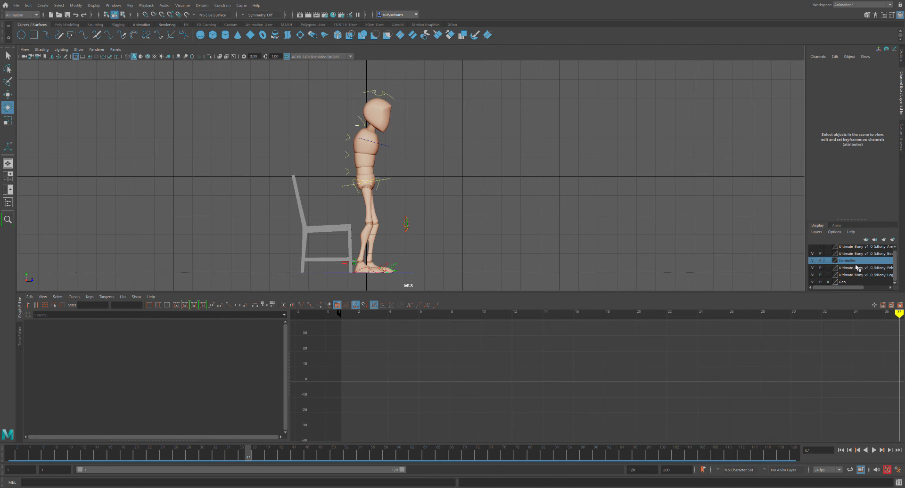
Select all rig controls through the Controller layer, shift the frame 34 keys several frames later, and play back the new timing.
click(862, 293)
mouse_move(255, 455)
mouse_down()
mouse_move(233, 457)
mouse_move(250, 459)
mouse_up()
key(alt+v)
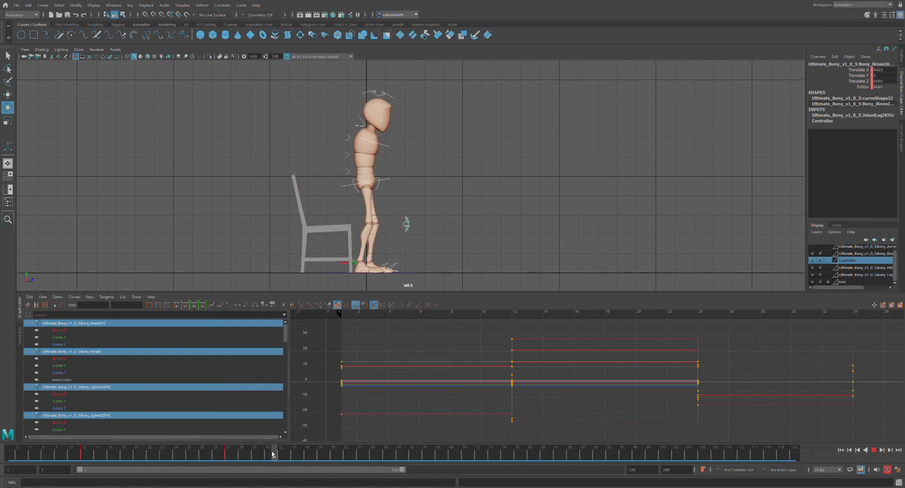
drag(234, 452, 228, 446)
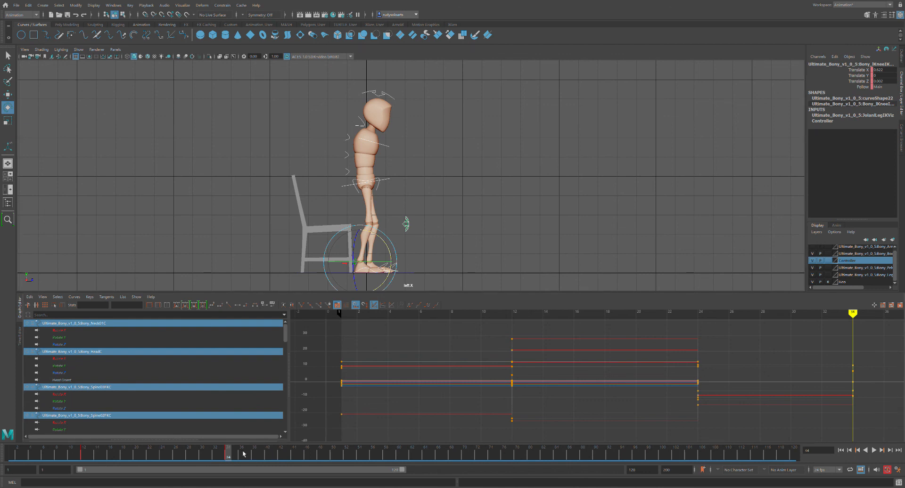
shift+click(233, 456)
drag(231, 458, 281, 456)
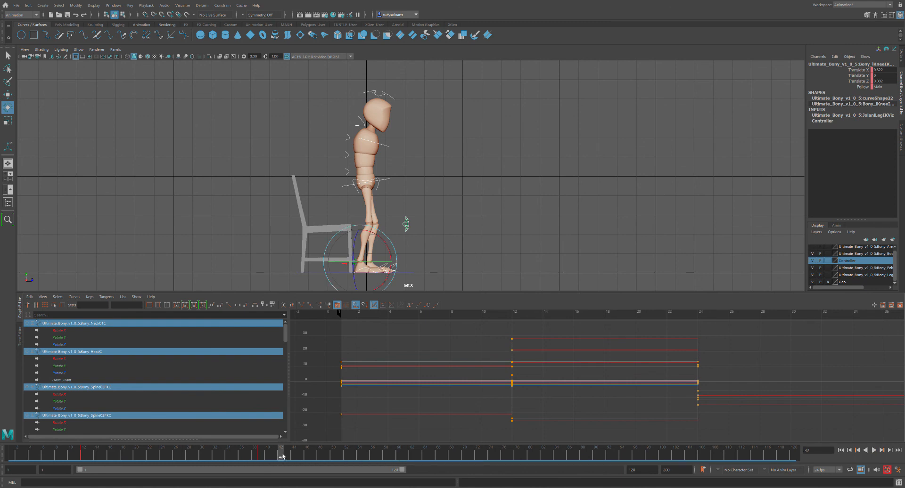
key(alt+v)
key(alt+v)
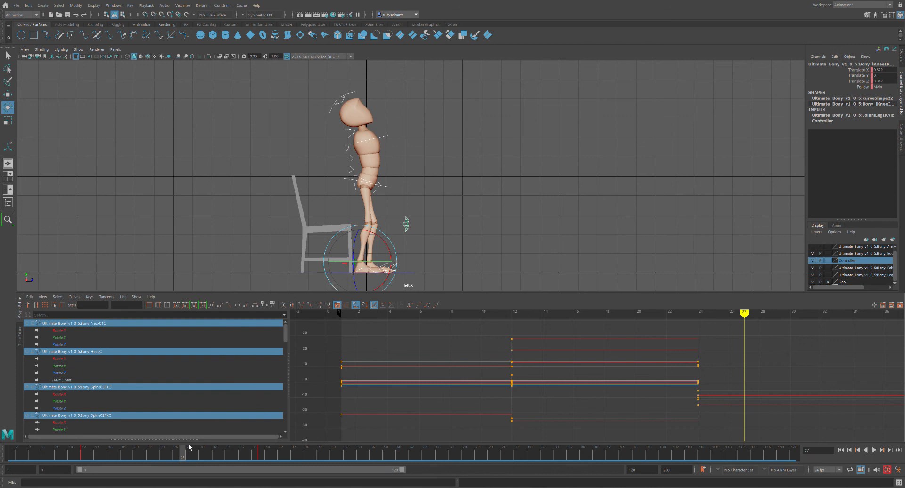
Shift the final relaxed pose's keys slightly later again and play the animation from frame 1 to check the timing.
drag(189, 447, 264, 459)
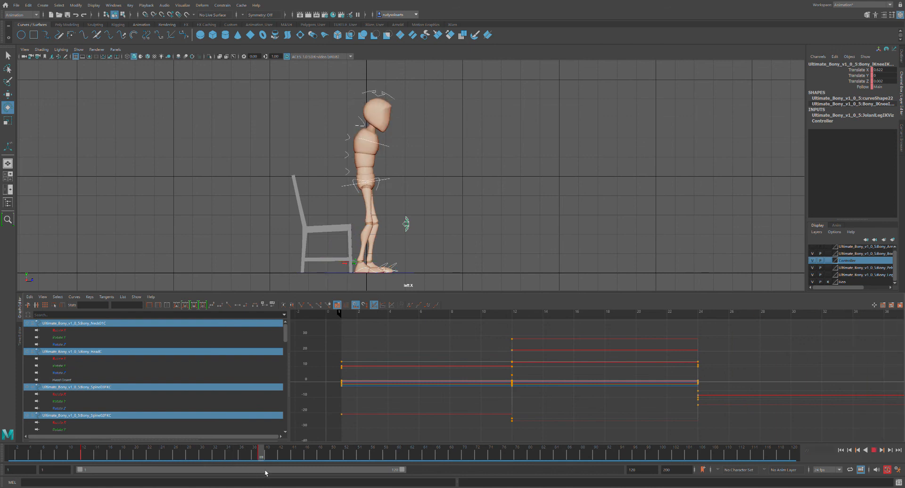
shift+click(265, 459)
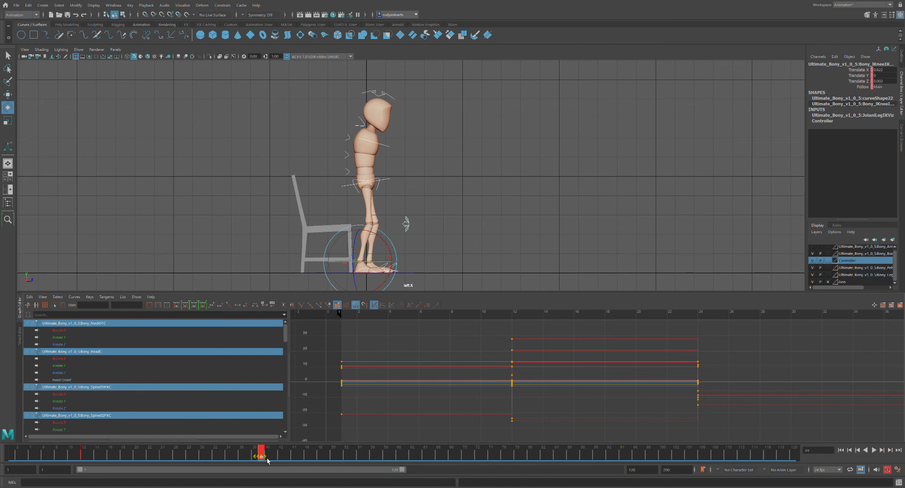
drag(265, 459, 10, 443)
click(296, 456)
click(873, 452)
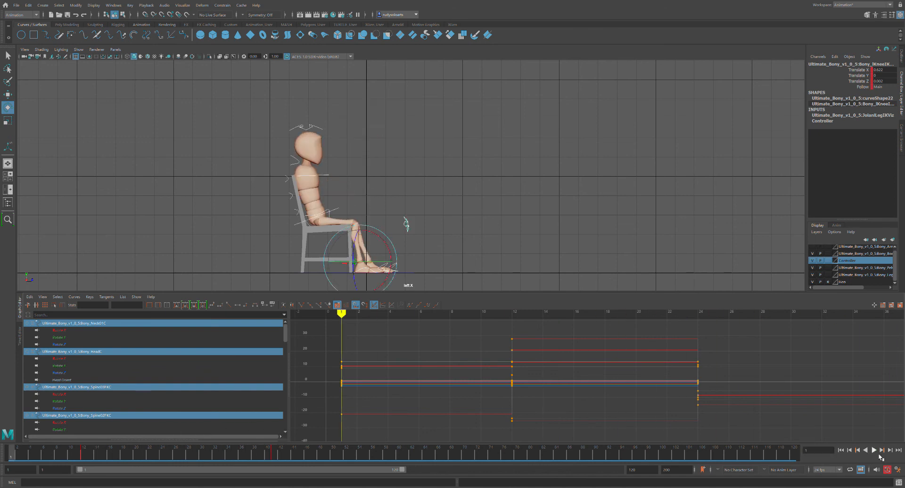
click(875, 451)
drag(370, 456, 17, 459)
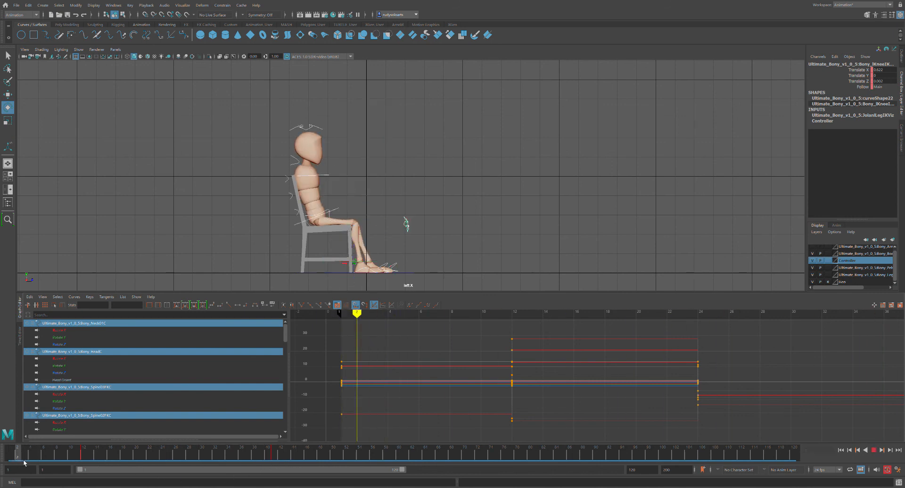
Play the blocked animation through and replay it from frame 1 to check the pose timing.
key(alt+v)
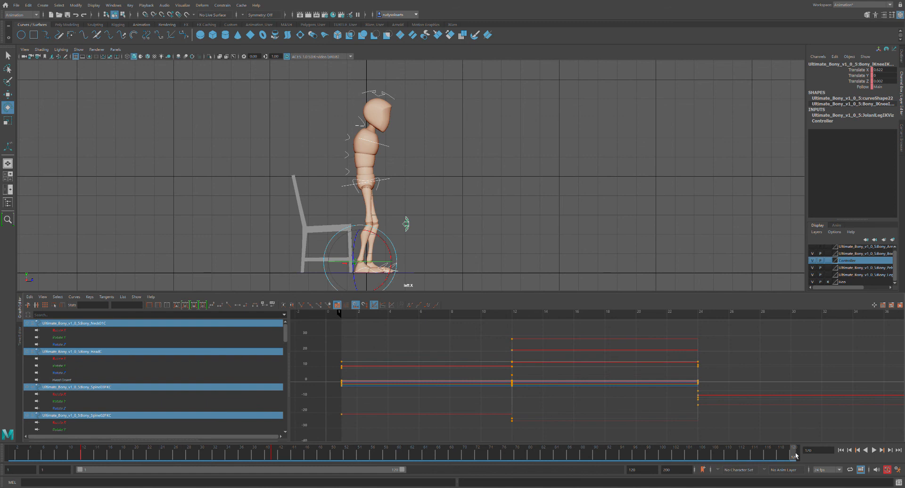
drag(794, 456, 12, 448)
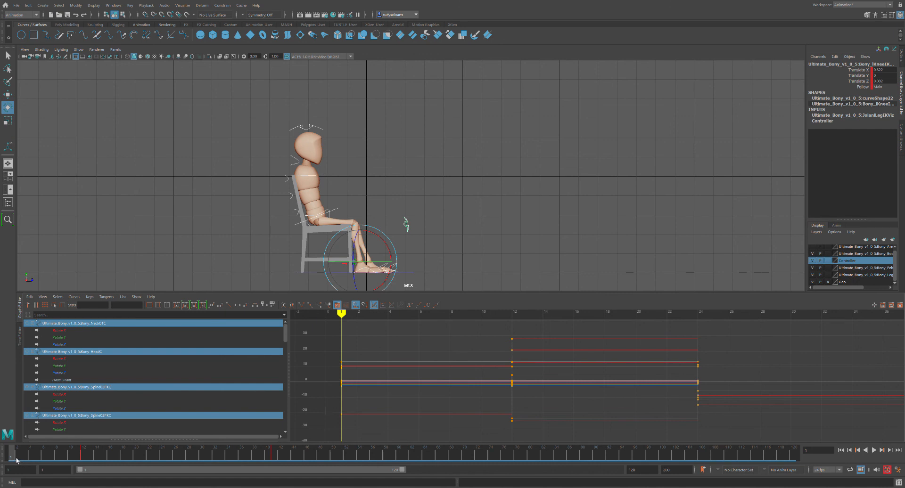
key(alt+v)
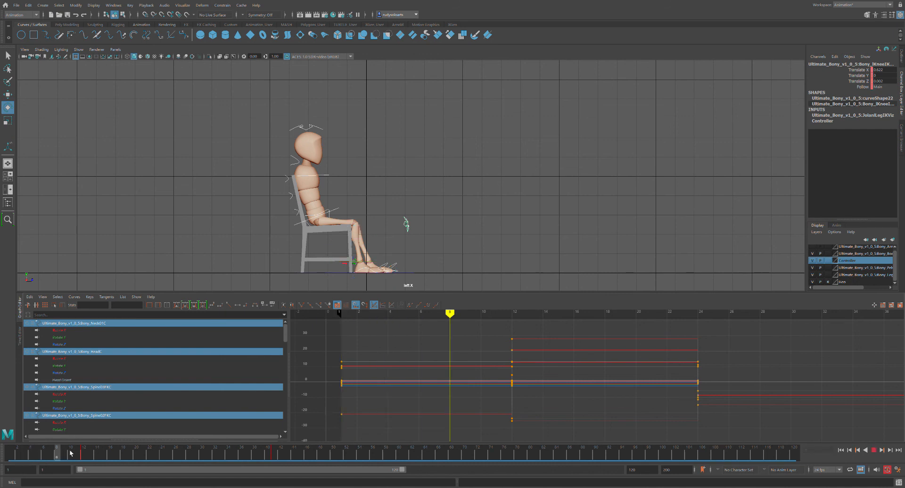
key(alt+v)
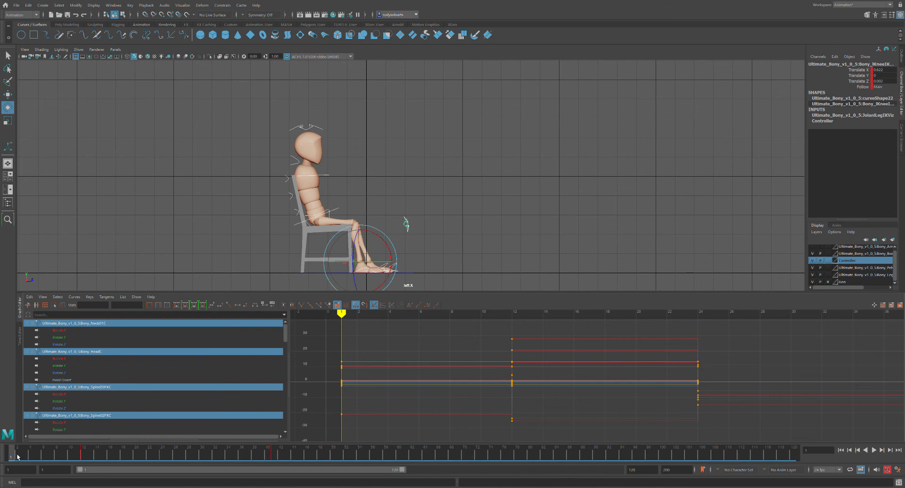
Shift all of the rig's pose keys 15 frames later so the first keys sit at frame 16, and return to frame 1.
shift+drag(16, 453, 283, 453)
drag(149, 459, 253, 475)
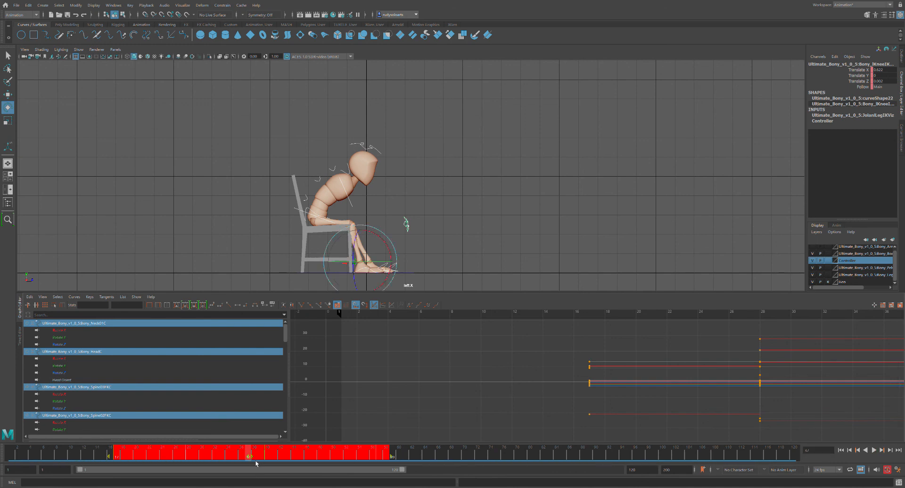
drag(257, 460, 253, 460)
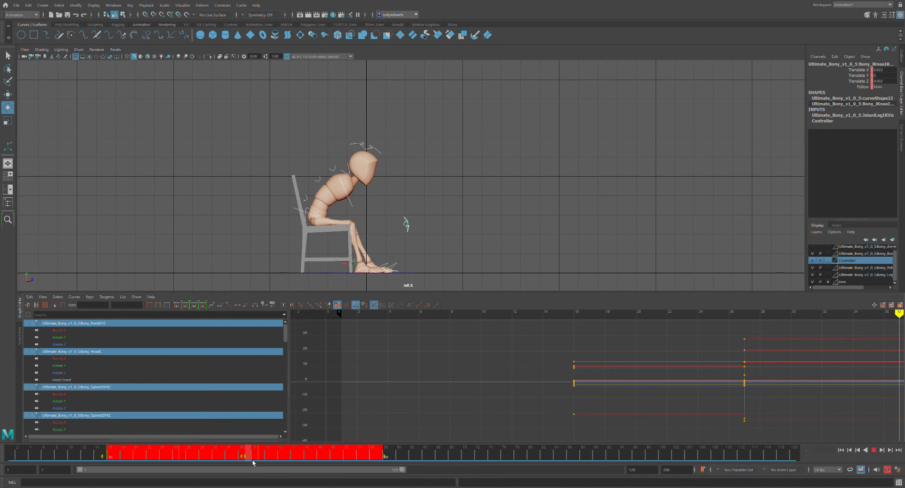
click(405, 460)
drag(405, 460, 5, 453)
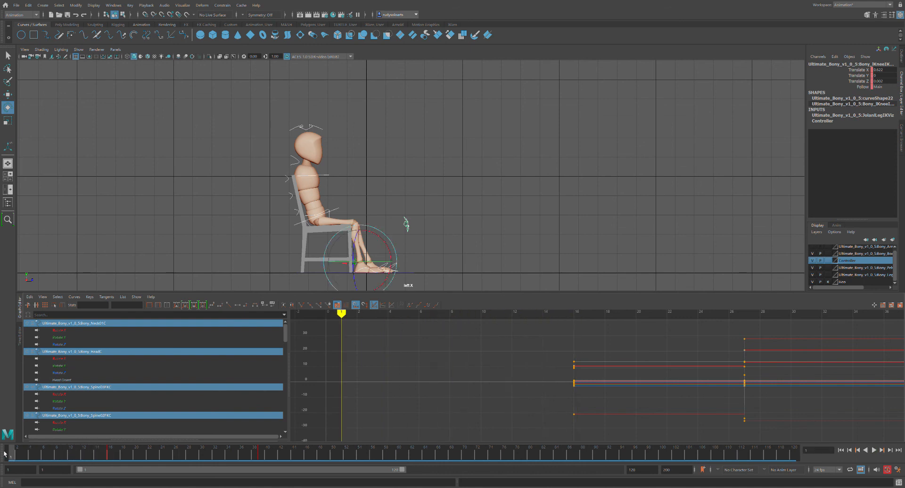
Select all rig controls through the Controller layer and set a key for the seated pose at frame 1.
click(387, 176)
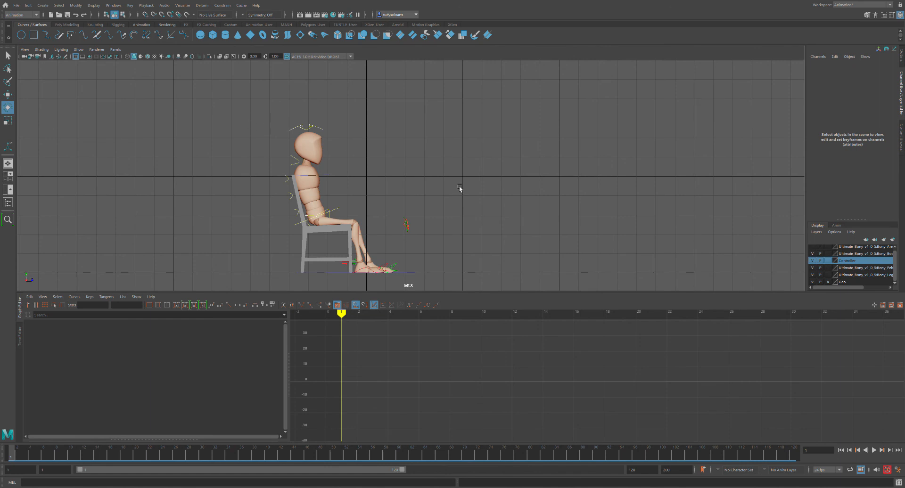
right_click(849, 262)
click(857, 290)
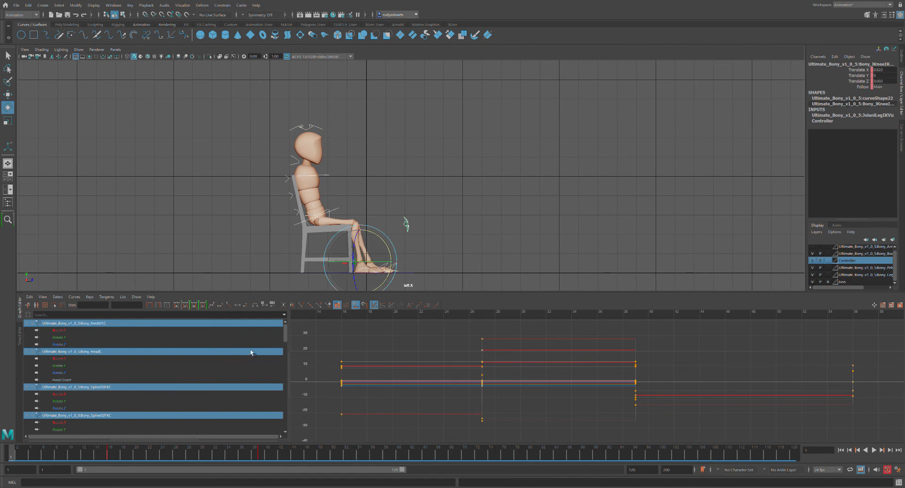
key(alt+v)
mouse_move(64, 459)
mouse_down()
mouse_move(121, 461)
mouse_move(4, 463)
mouse_up()
click(8, 459)
key(alt+v)
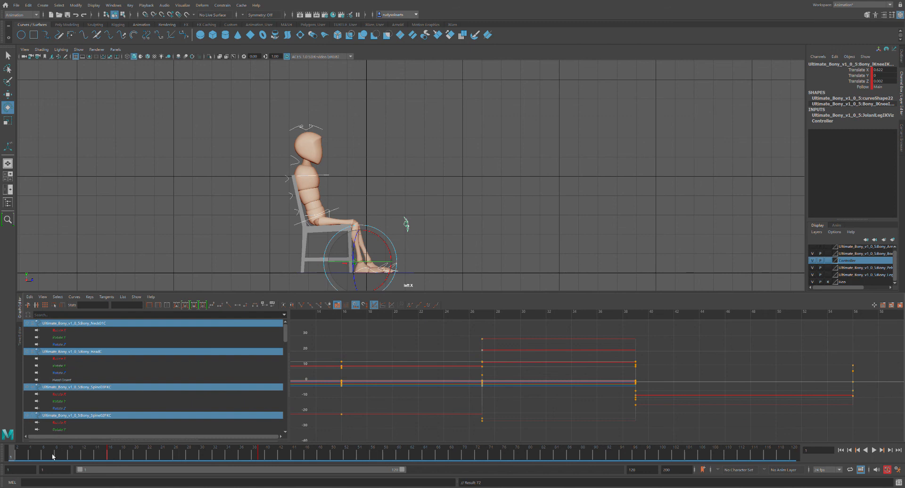
Reselect all rig controls through the Controller layer and review their full key range from frame 1 in the Graph Editor.
mouse_move(19, 458)
mouse_down()
mouse_move(535, 459)
mouse_move(607, 452)
mouse_move(19, 455)
mouse_move(117, 455)
mouse_move(17, 469)
mouse_move(57, 455)
mouse_move(124, 458)
mouse_move(10, 456)
mouse_move(6, 466)
mouse_up()
click(396, 221)
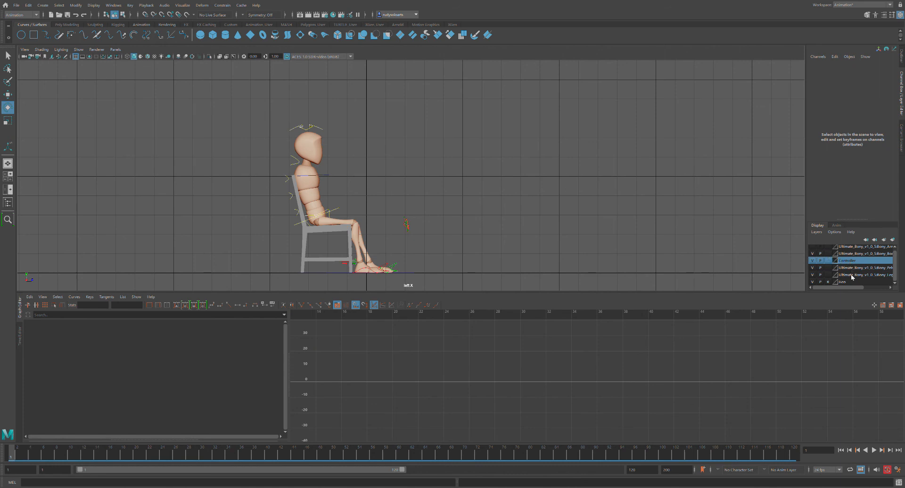
click(852, 289)
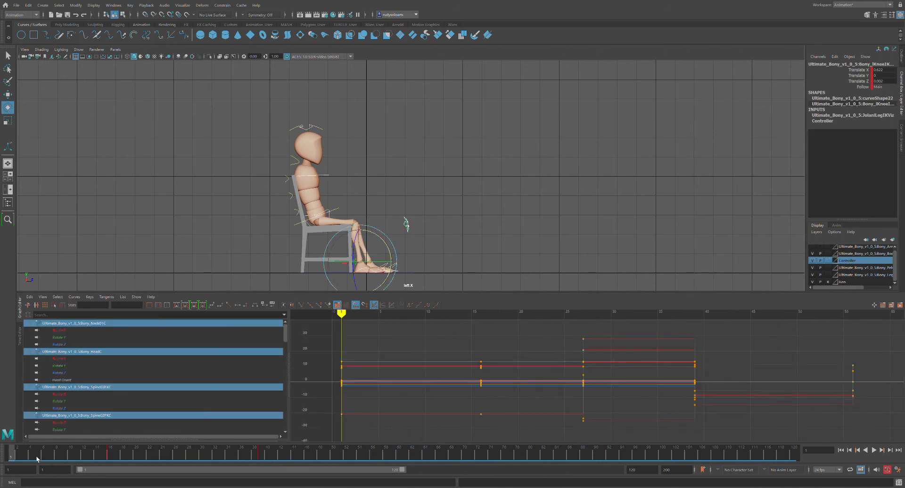
mouse_move(23, 455)
mouse_down()
mouse_move(116, 455)
mouse_move(10, 466)
mouse_move(159, 467)
mouse_move(157, 459)
mouse_move(10, 460)
mouse_up()
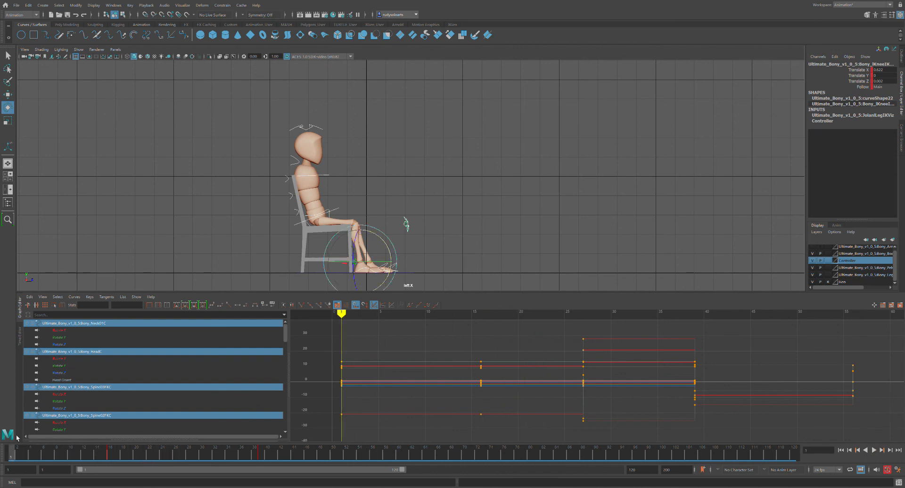